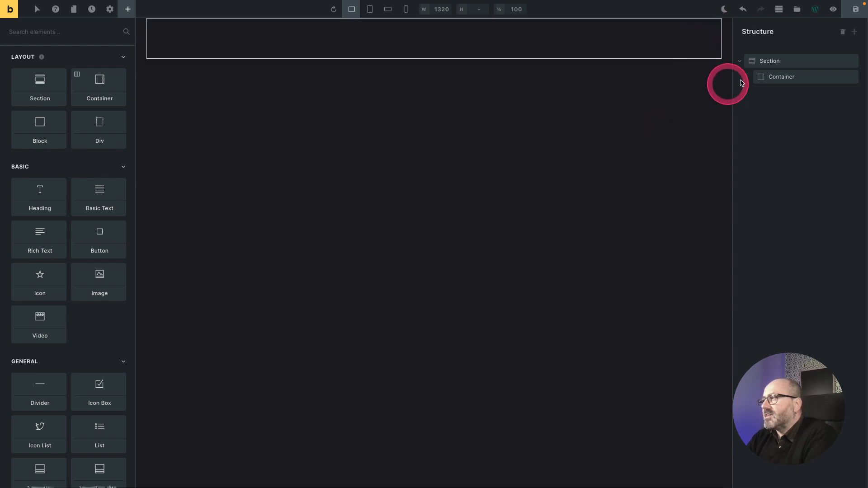
- Apply the full minimum-height utility class to the section
click(784, 62)
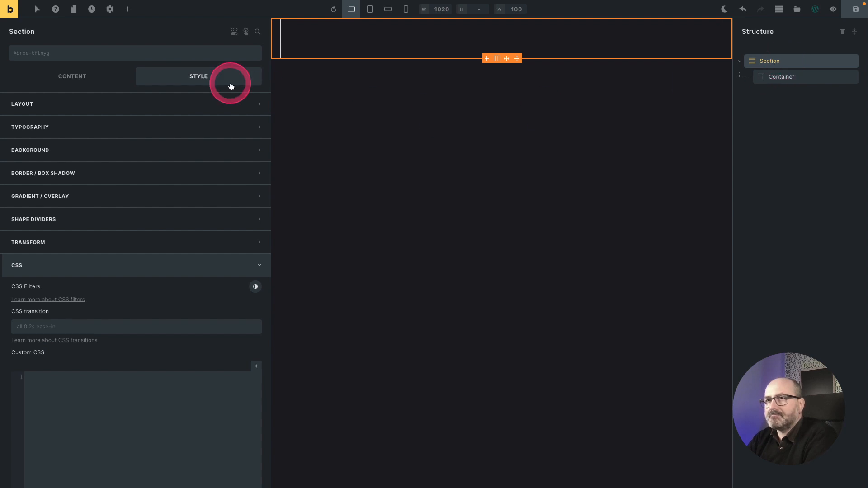
right_click(98, 51)
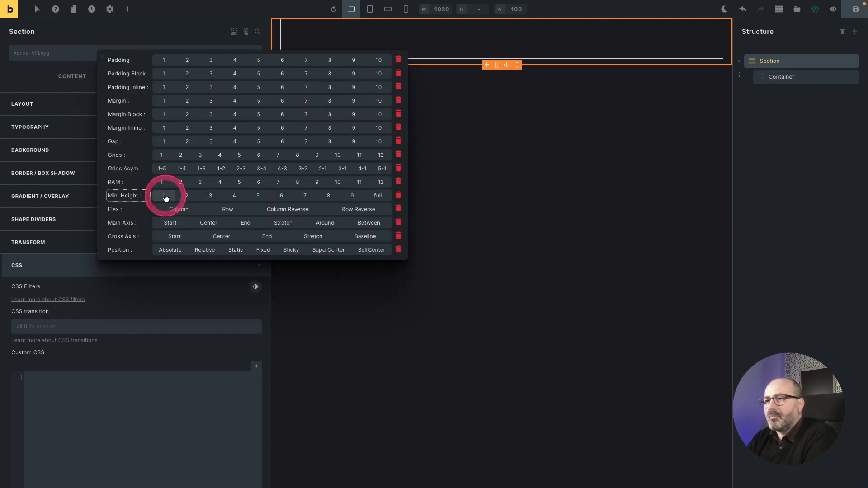
click(388, 197)
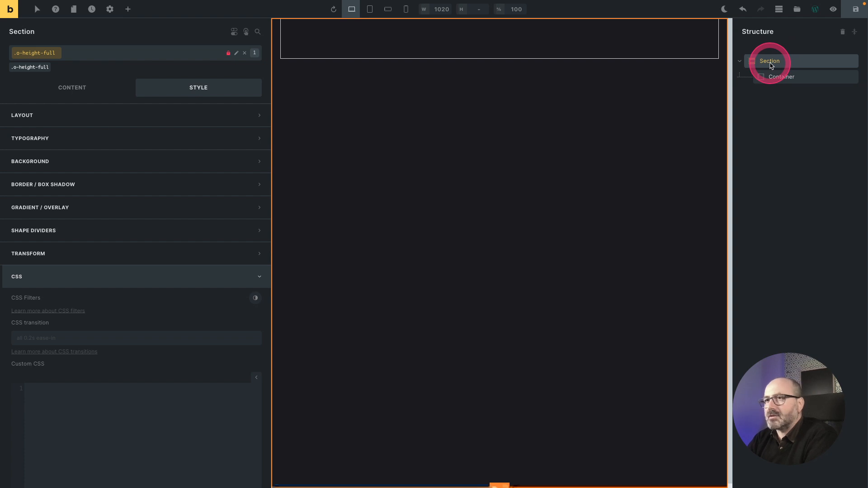
- Try the SuperCenter position class on the section, and remove that class again
click(136, 53)
click(366, 251)
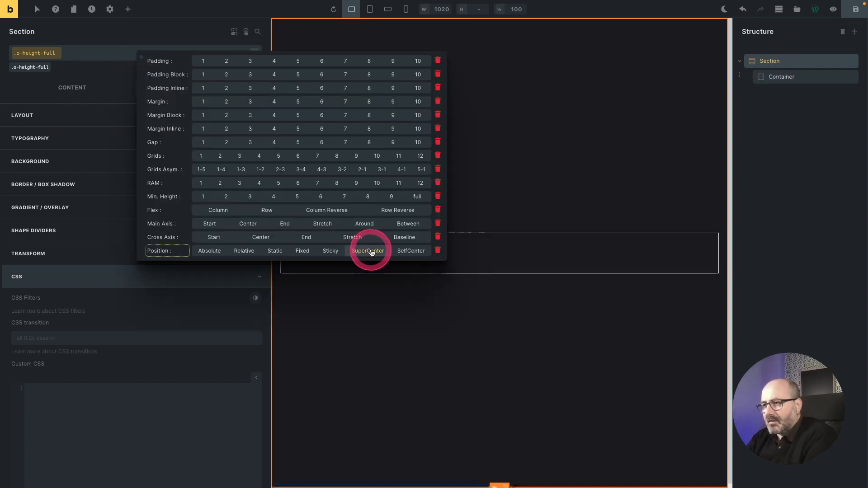
click(370, 252)
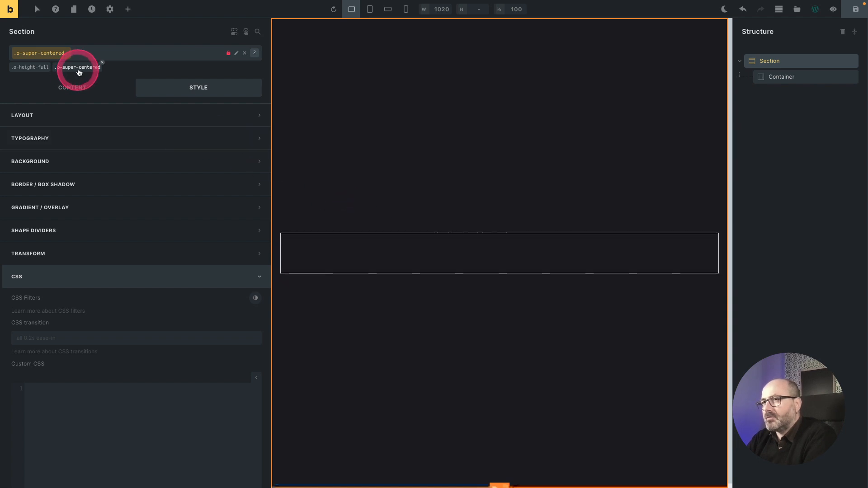
click(102, 63)
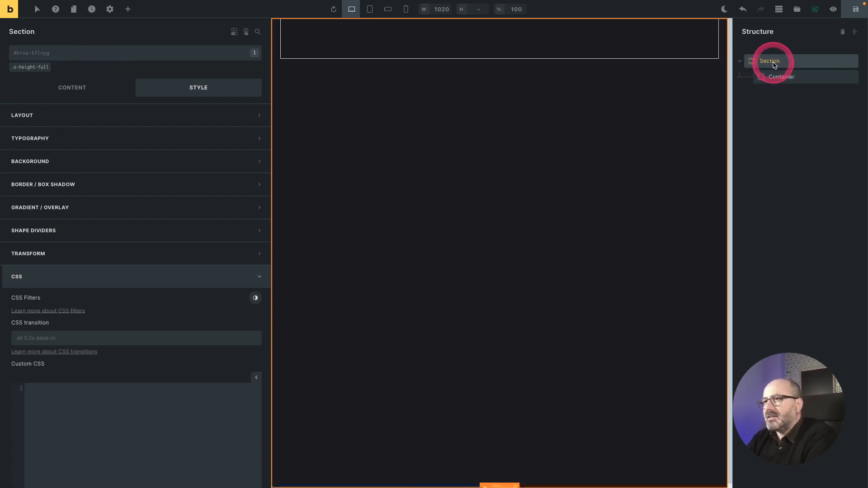
- Try a grid display with centered Justify items and Align items directly on the section, and clear the display setting
click(84, 92)
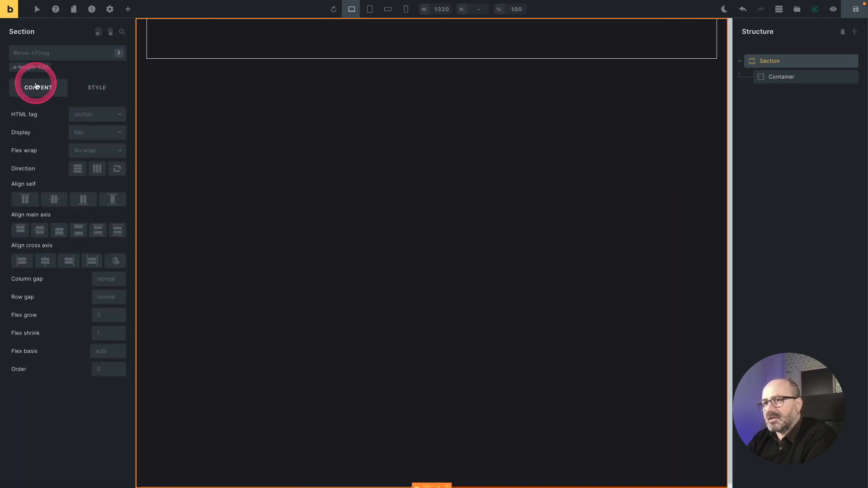
click(92, 132)
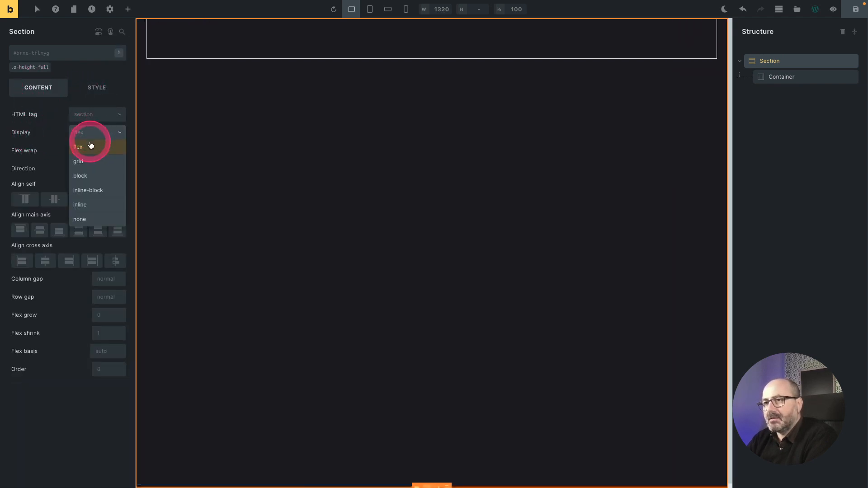
click(86, 161)
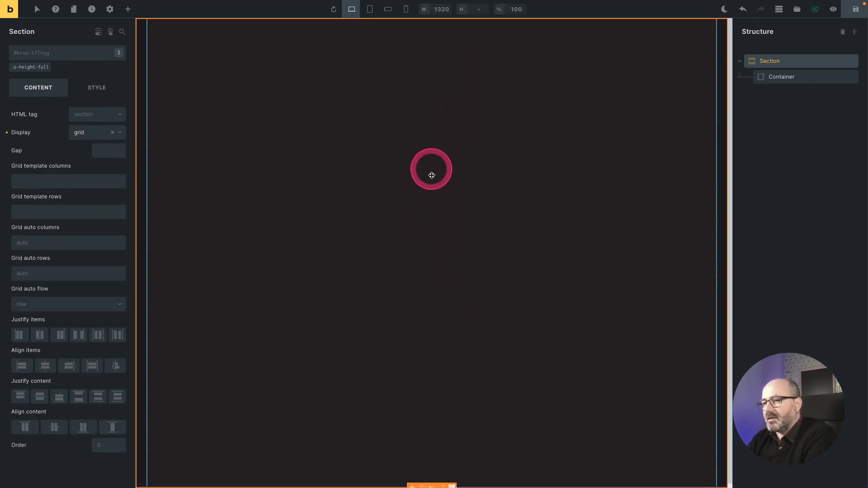
click(418, 383)
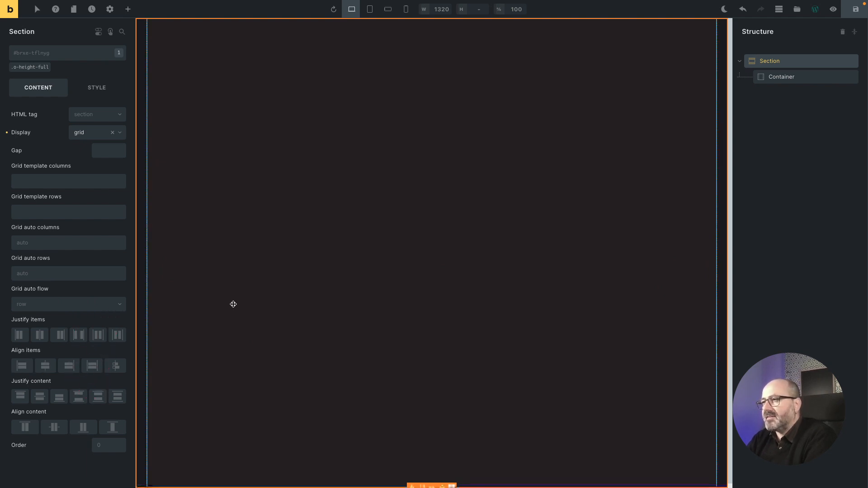
click(39, 335)
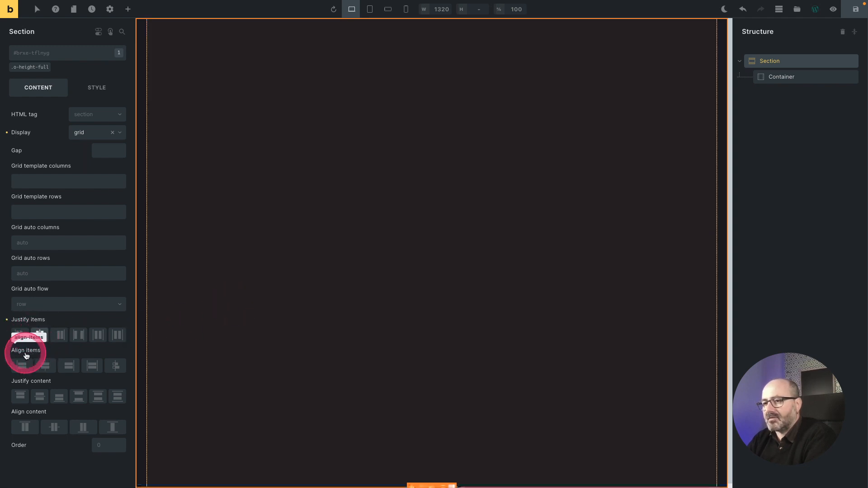
click(44, 366)
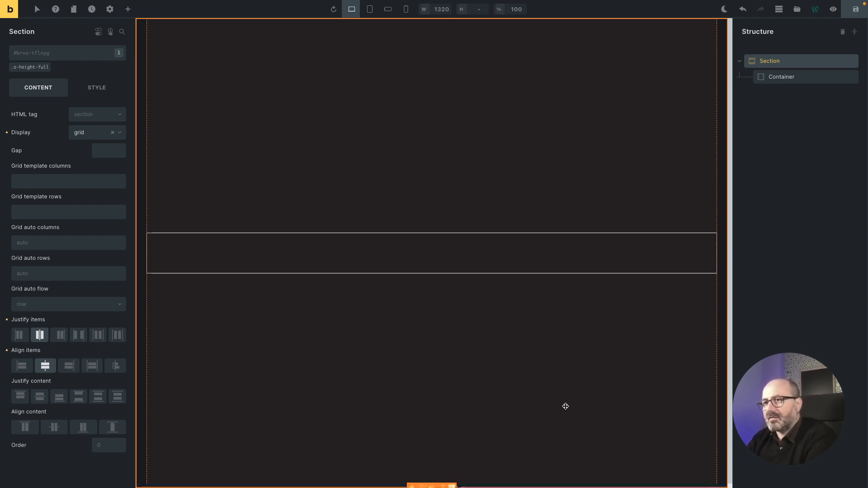
click(112, 133)
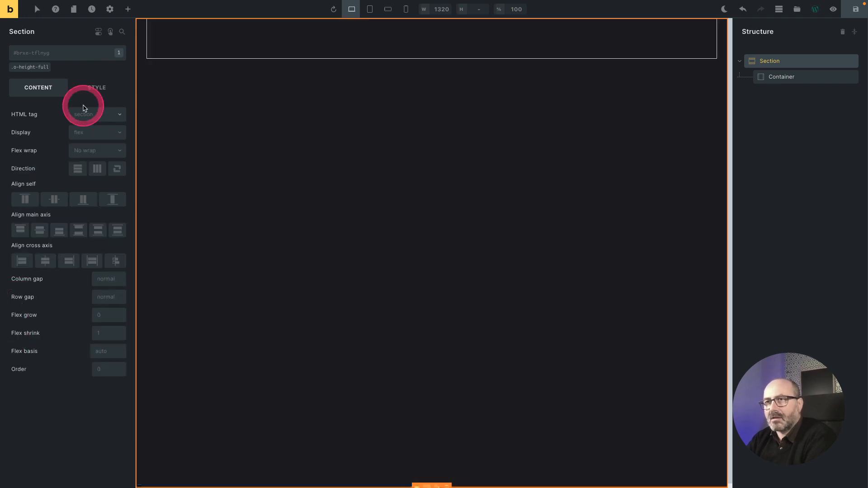
- Create and assign a new class named c-super-centered on the section
click(85, 59)
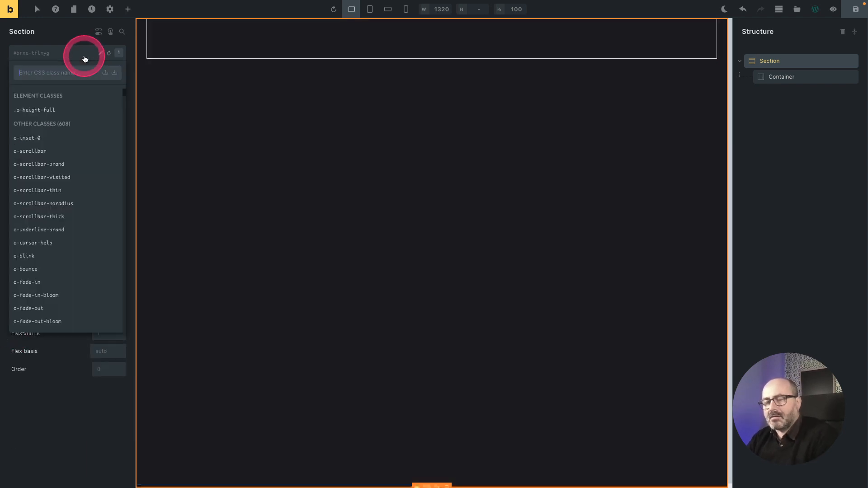
text(c-)
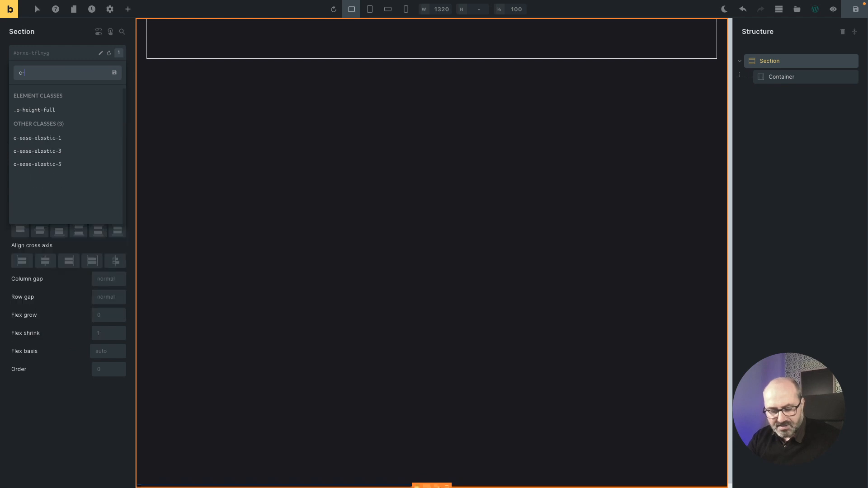
text(super-centered)
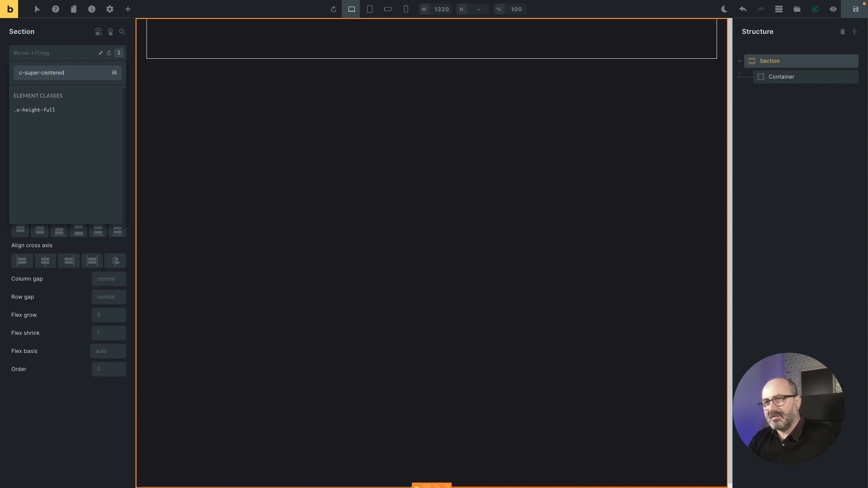
key(Return)
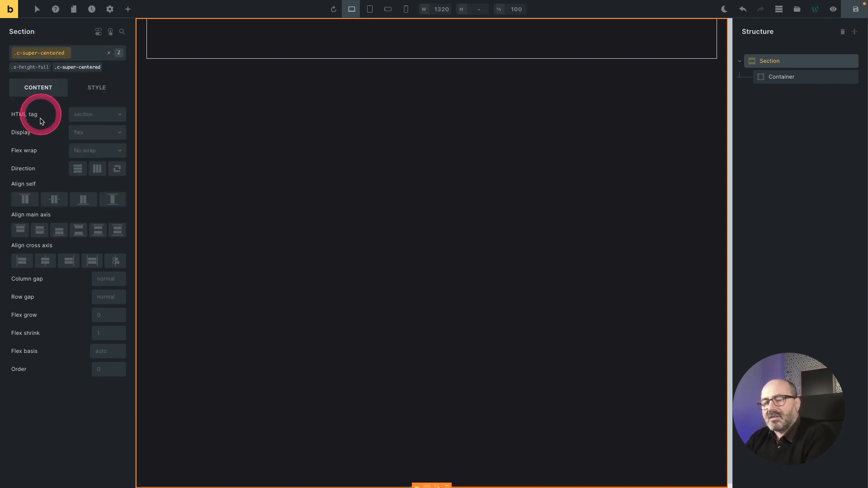
- Set the c-super-centered class to grid display with Justify items and Align items both centered
click(78, 132)
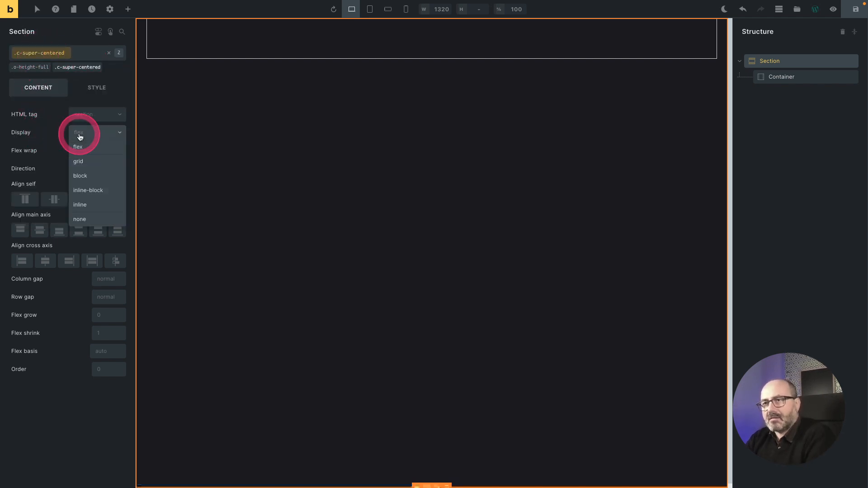
click(79, 161)
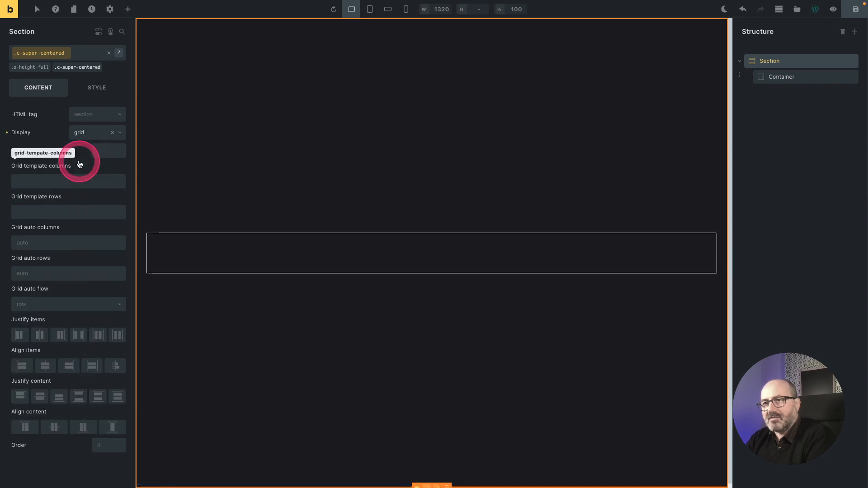
click(40, 334)
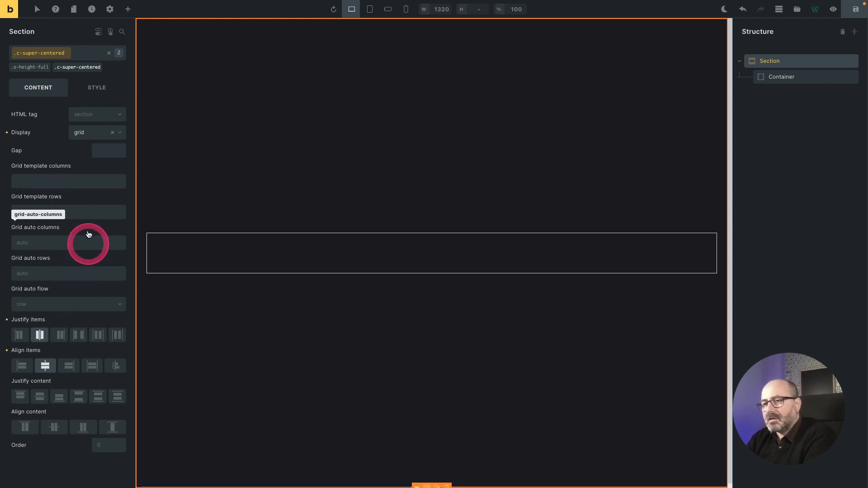
- Set the display of the container inside the section to grid
click(226, 248)
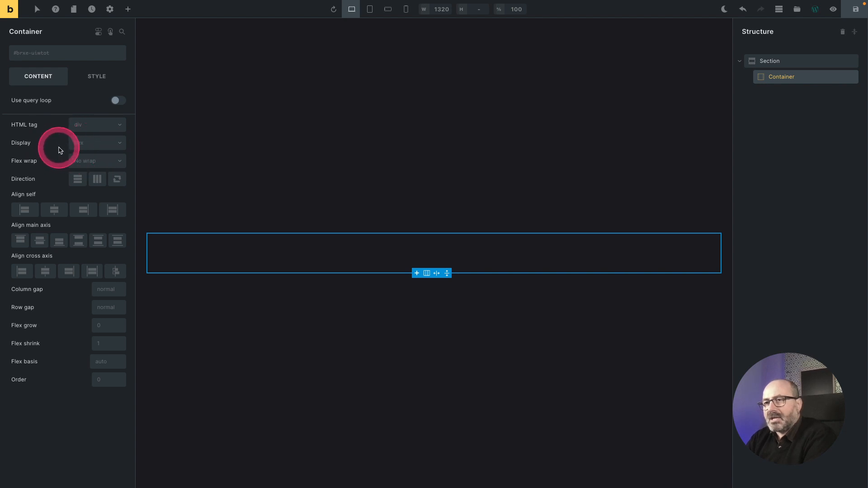
click(85, 143)
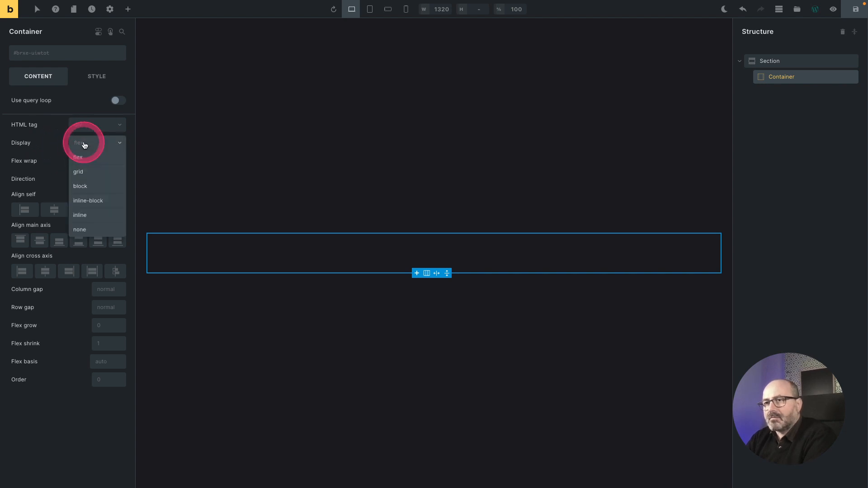
click(84, 176)
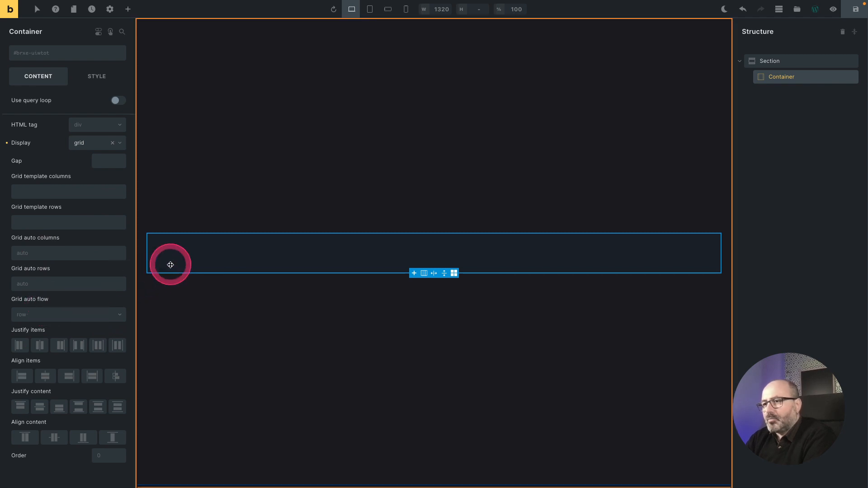
- Set the container's height to 80vh in its layout sizing
click(95, 78)
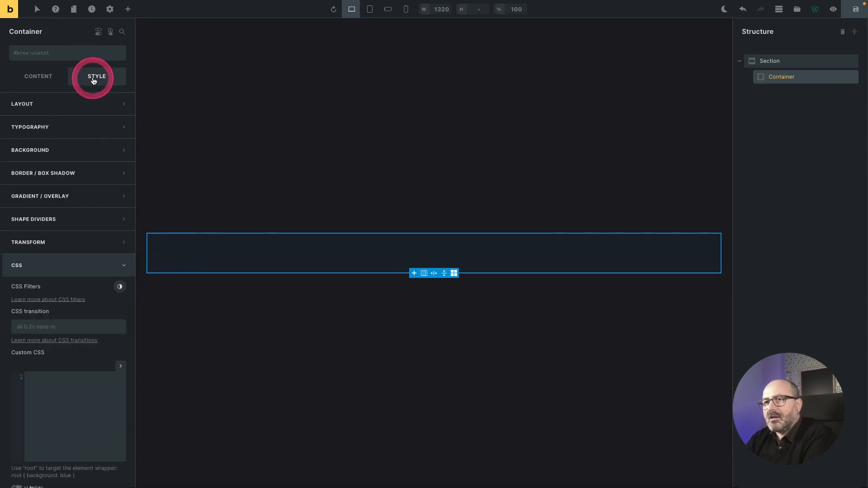
click(86, 105)
click(177, 242)
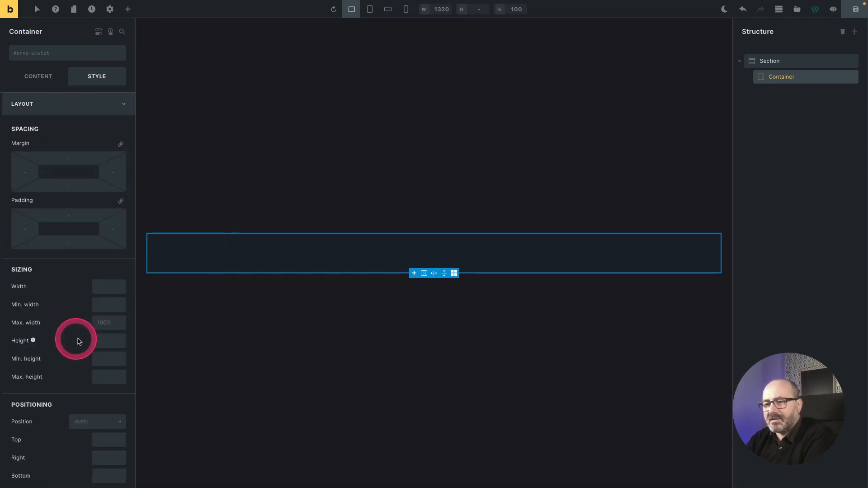
click(99, 343)
click(426, 418)
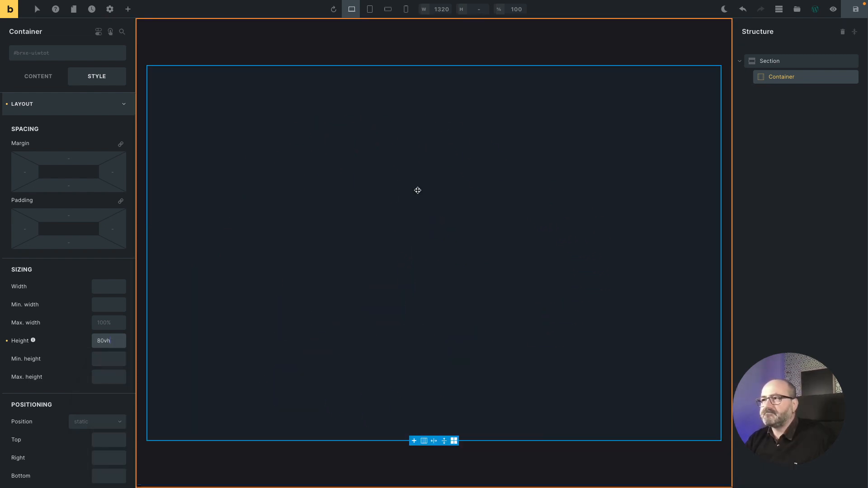
- Clear the grid display setting from the container
click(39, 78)
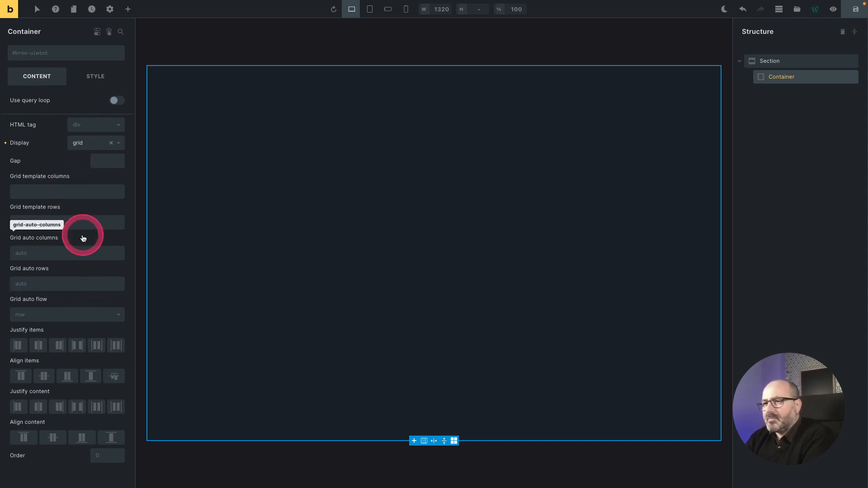
click(112, 144)
click(103, 150)
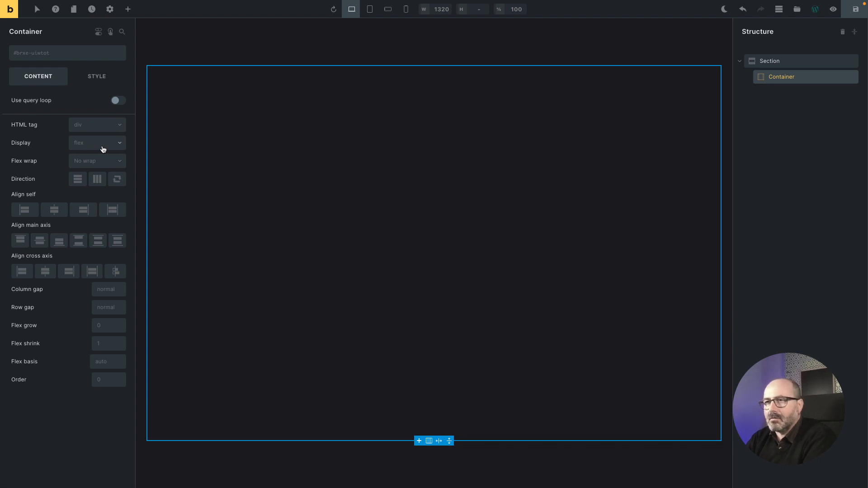
- Apply the three-column grid utility class o-grid-3 to the container
click(35, 54)
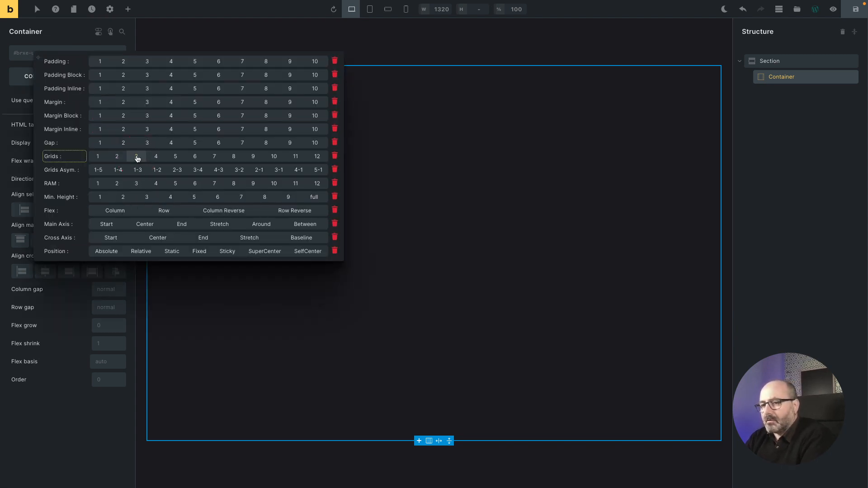
click(137, 157)
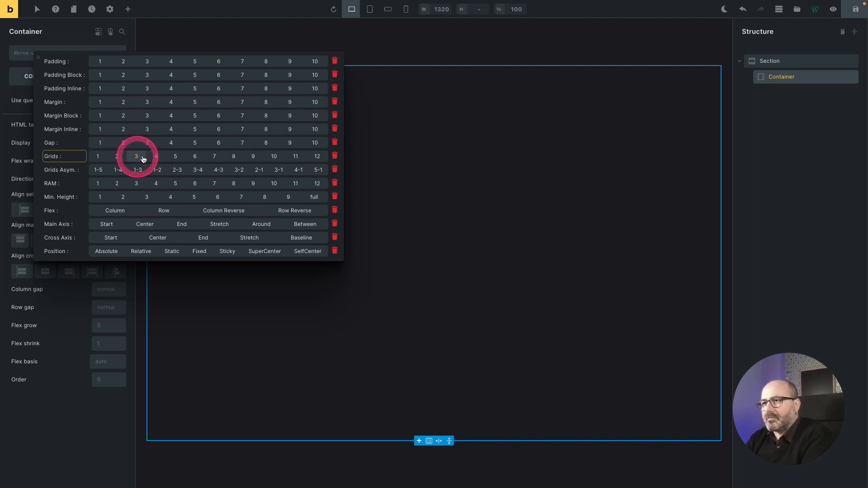
click(126, 157)
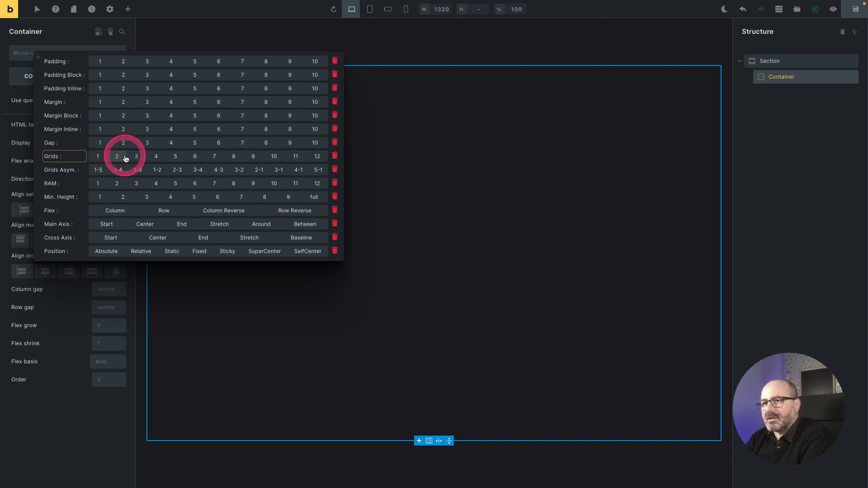
click(120, 157)
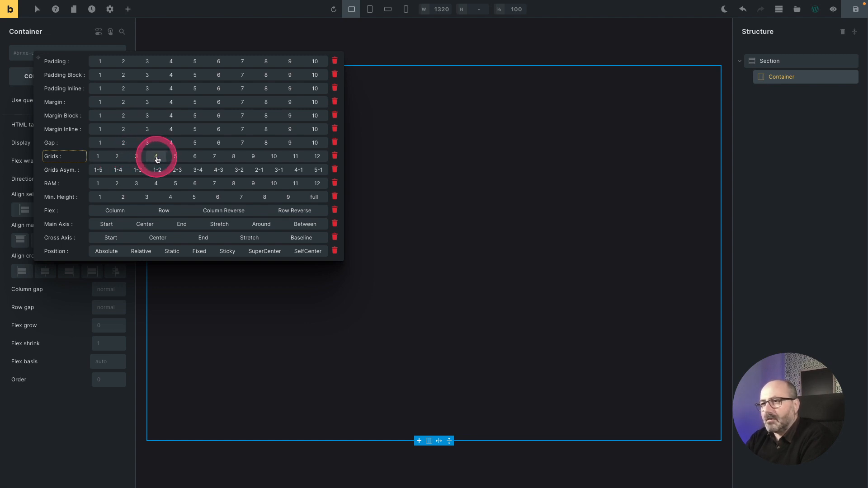
click(136, 157)
click(157, 158)
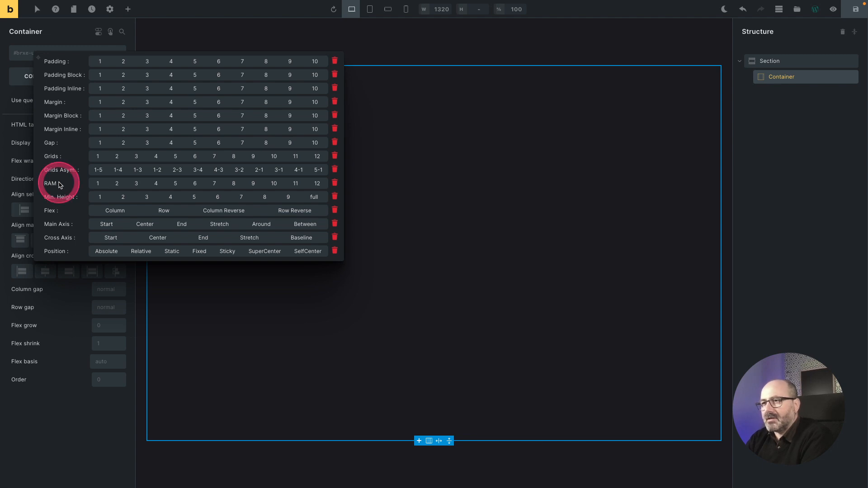
click(136, 156)
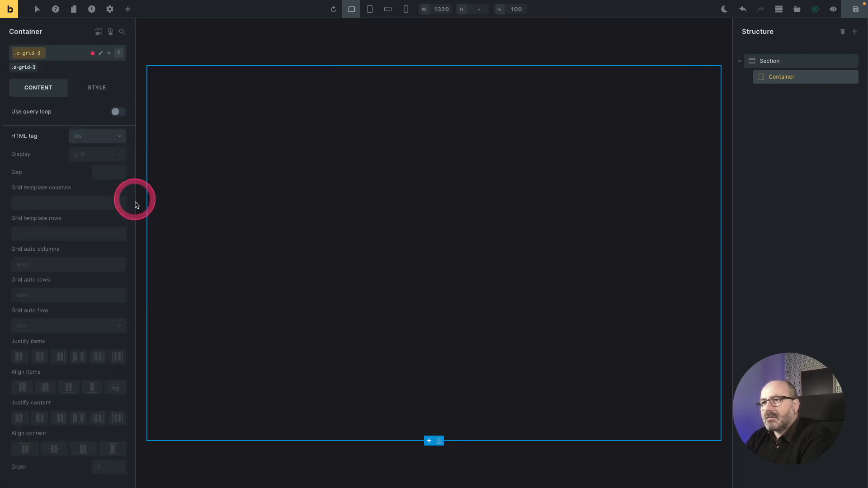
- Add three Div elements inside the container
click(128, 9)
double_click(97, 123)
click(97, 123)
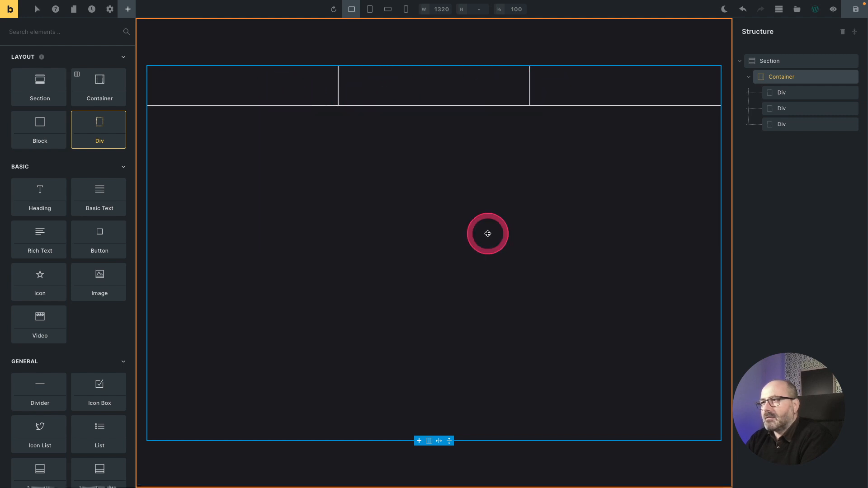
- Add the gap utility class o-gap-2 to the container that holds the three divs
click(488, 234)
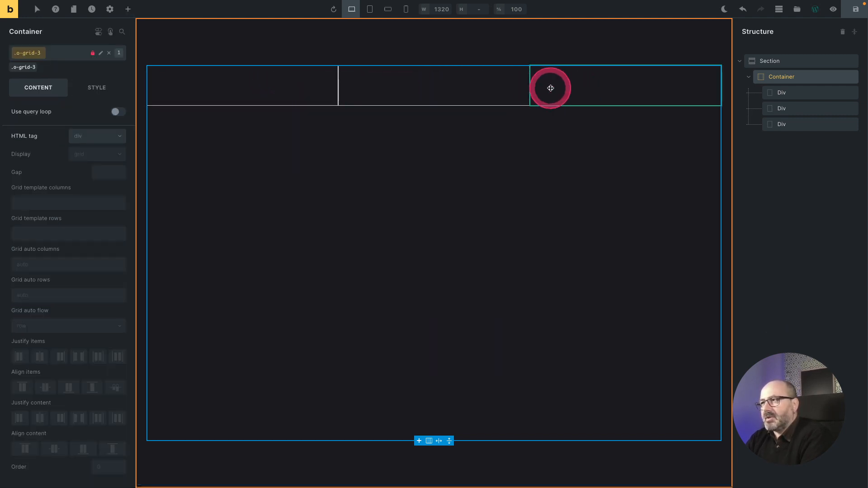
click(52, 53)
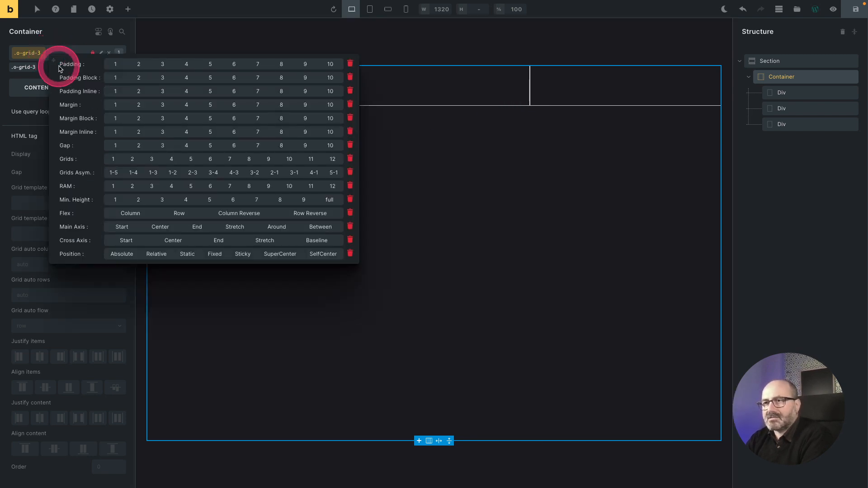
click(149, 146)
click(145, 145)
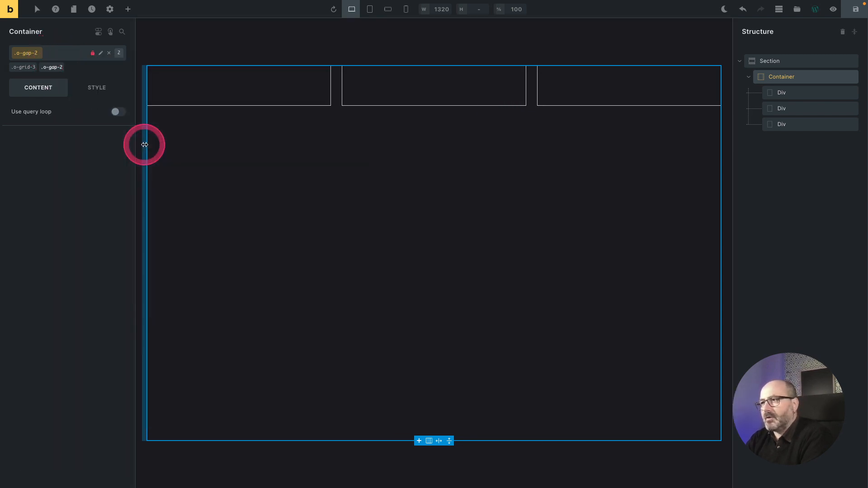
key(super+z)
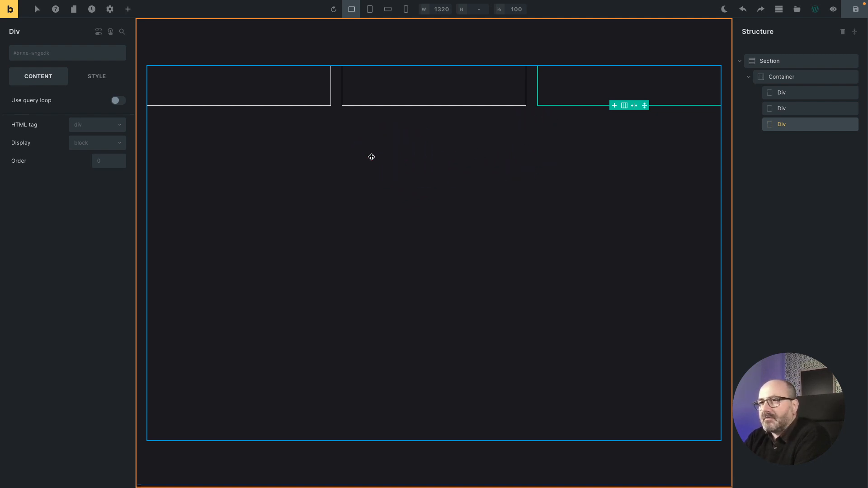
- Remove the o-gap-2 and o-grid-3 classes from the container
click(372, 157)
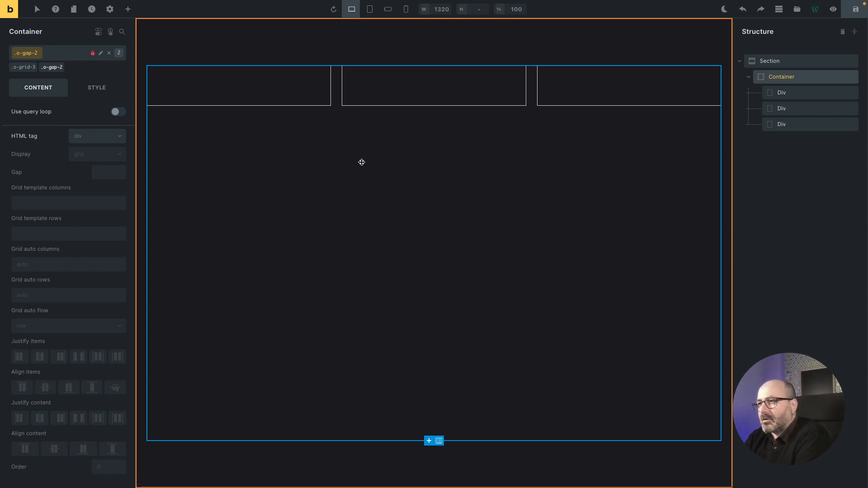
click(64, 63)
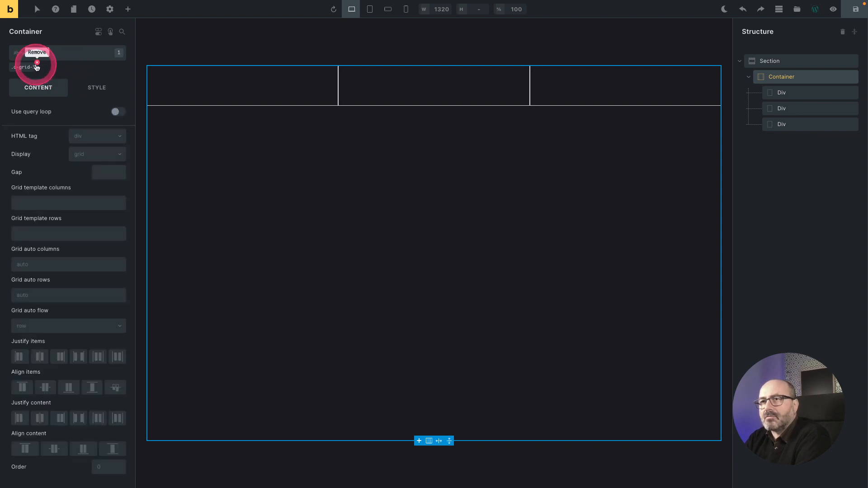
click(36, 62)
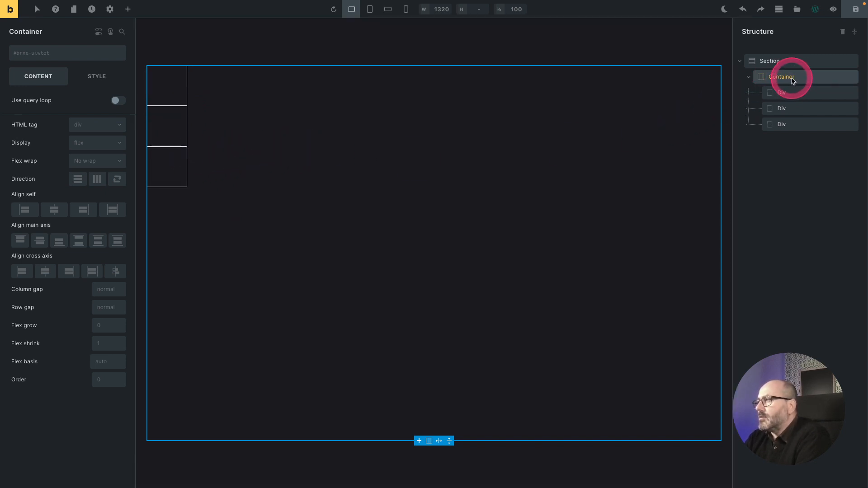
- Set the container's display to grid
click(99, 146)
click(93, 173)
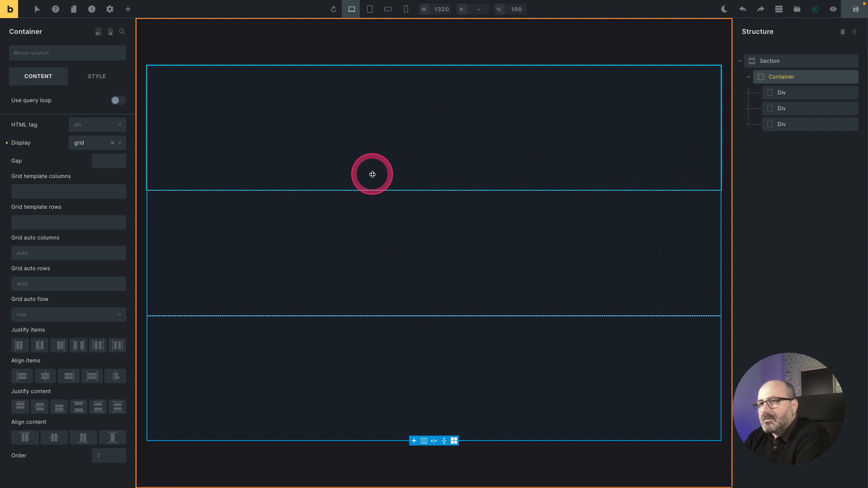
click(88, 147)
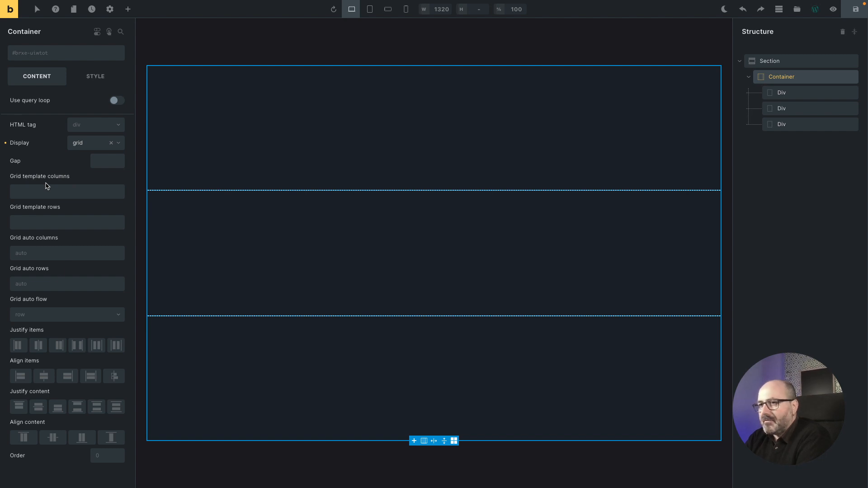
- Define three equal grid template columns on the container as 1fr 1fr 1fr
click(47, 186)
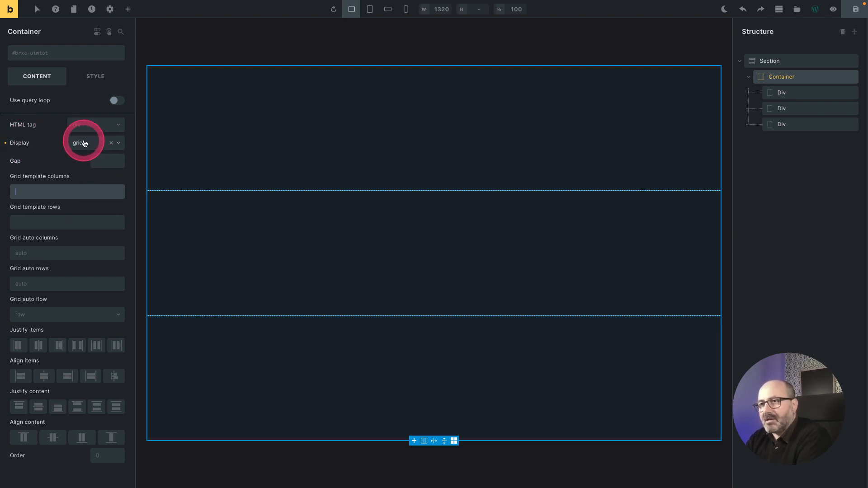
click(30, 194)
text(1fr)
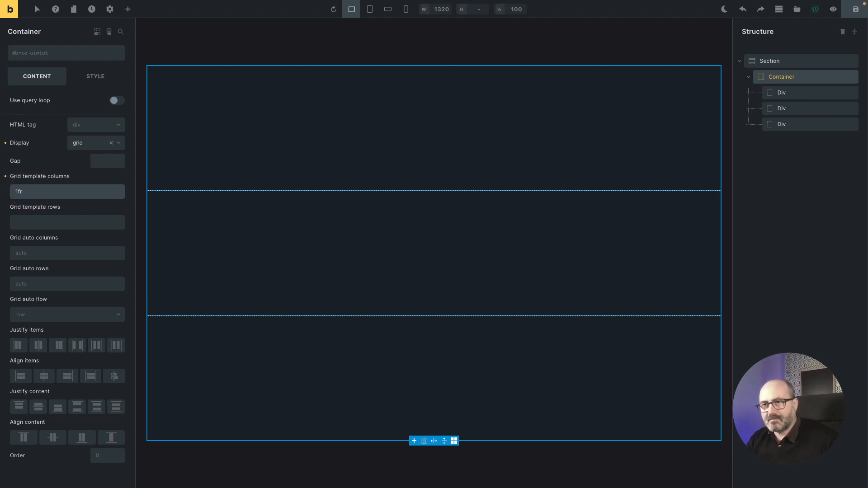
text( 1fr)
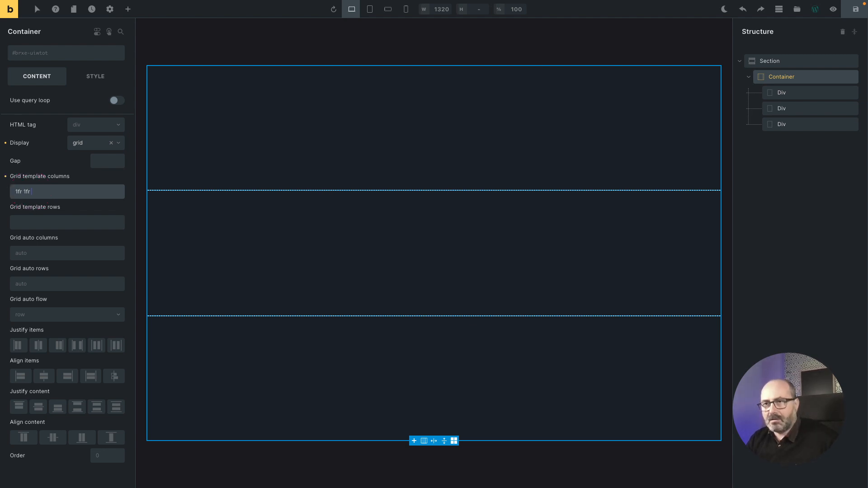
text( 1fr)
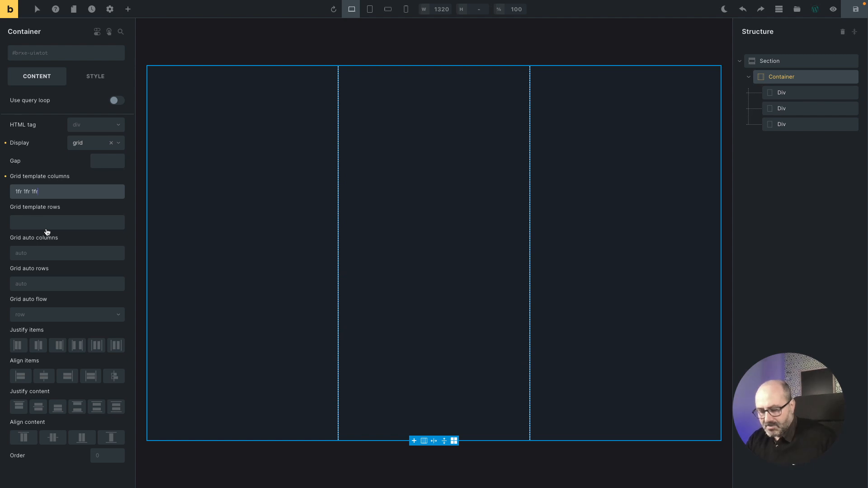
- Extend the container's grid template columns to five equal tracks, 1fr 1fr 1fr 1fr 1fr
click(39, 191)
text(1fr)
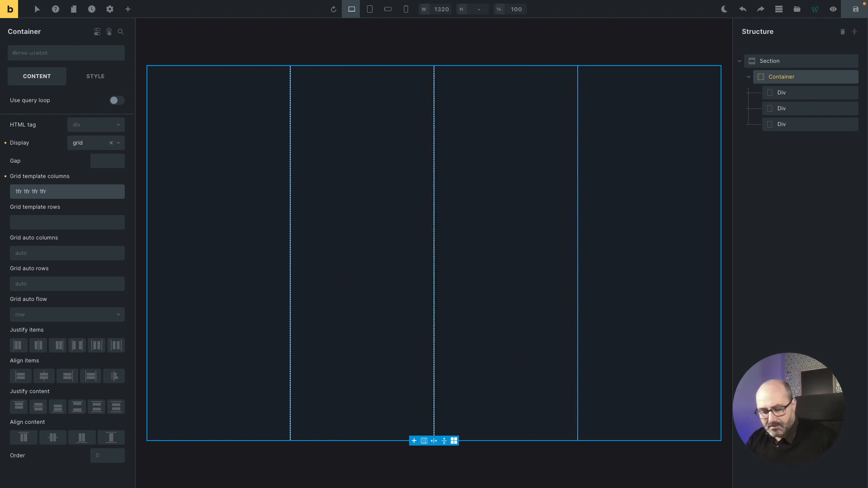
text( 1fr)
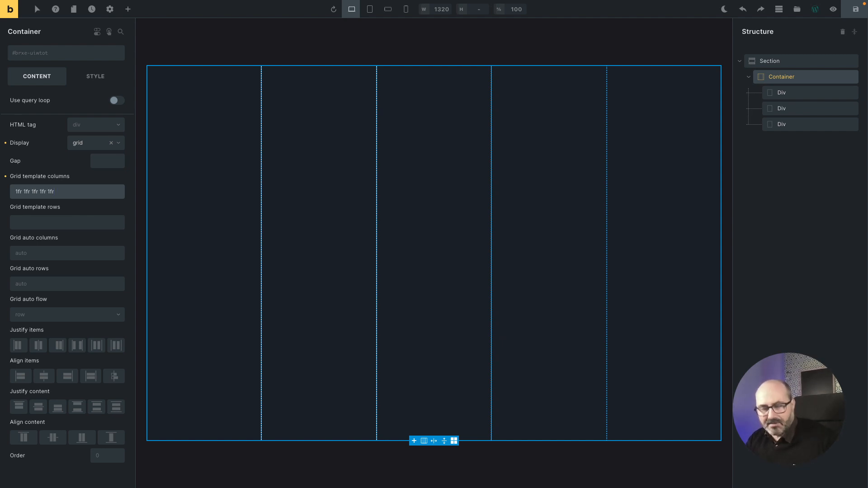
- Replace the container's grid template columns with repeat(5, 1fr)
key(ctrl+a)
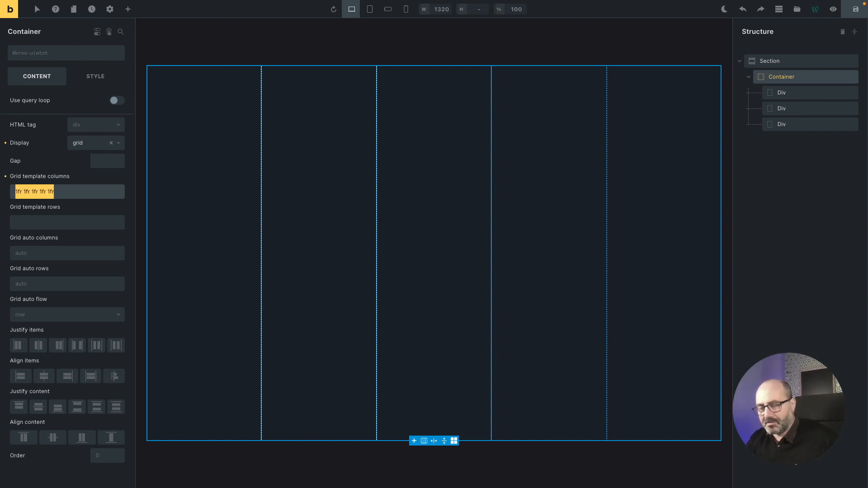
key(BackSpace)
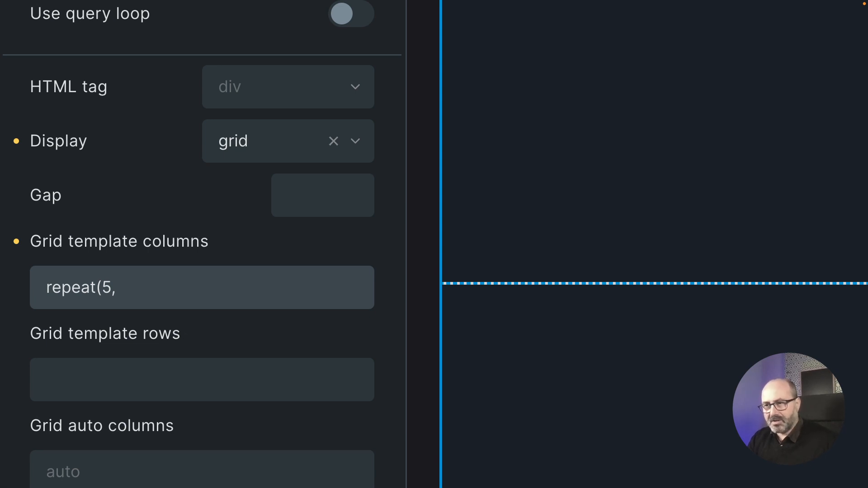
text())
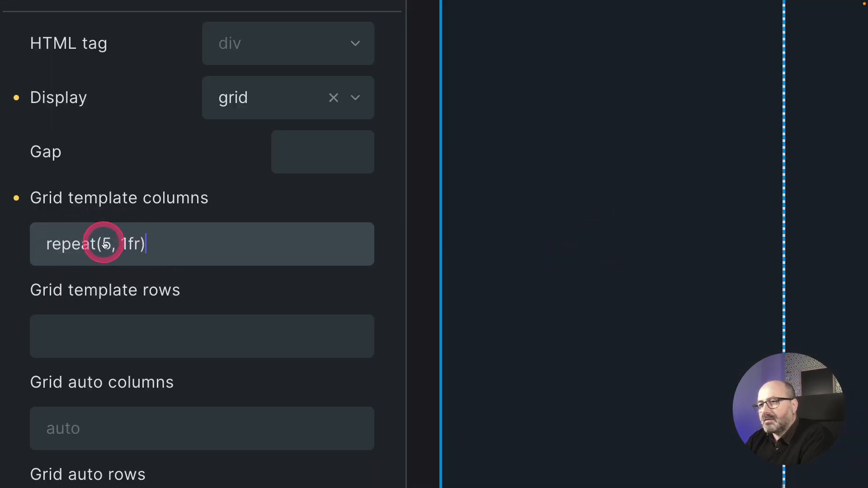
- Change the container's grid template columns to the repeating pattern repeat(2, 1fr 2fr)
double_click(107, 245)
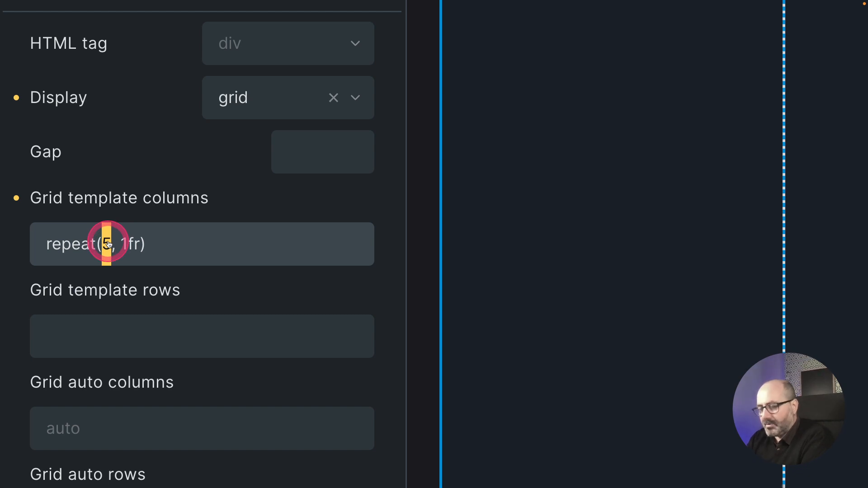
text(2)
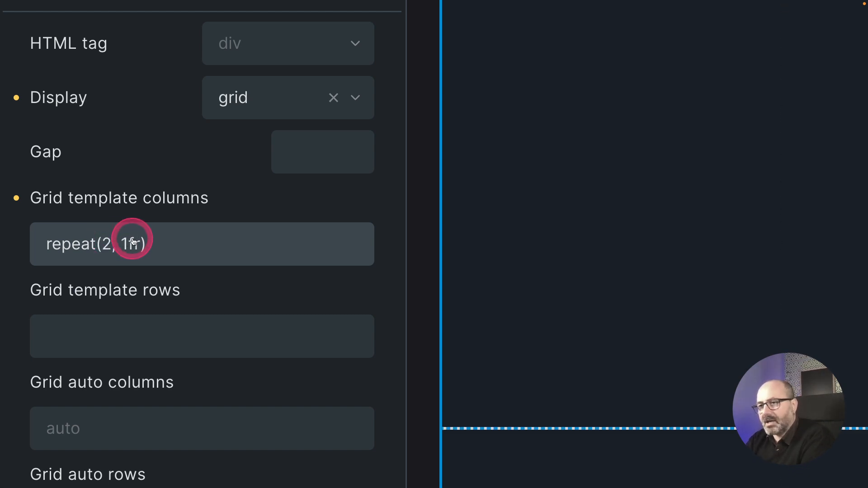
click(140, 243)
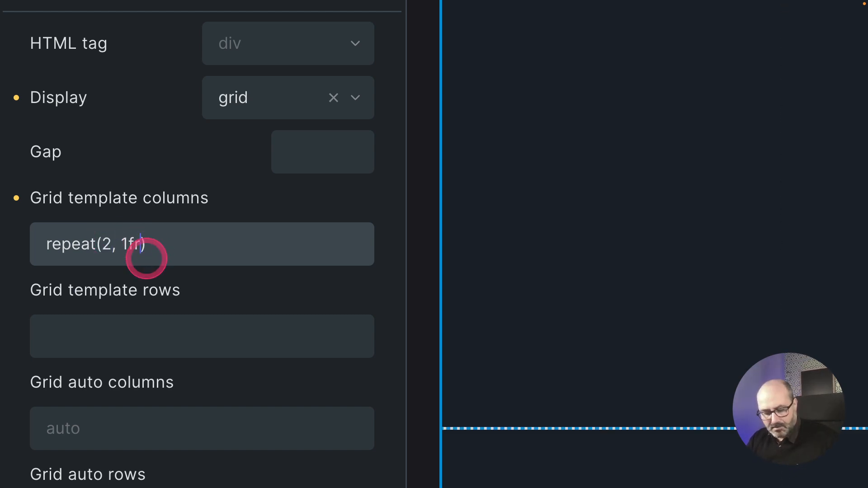
text(2fr)
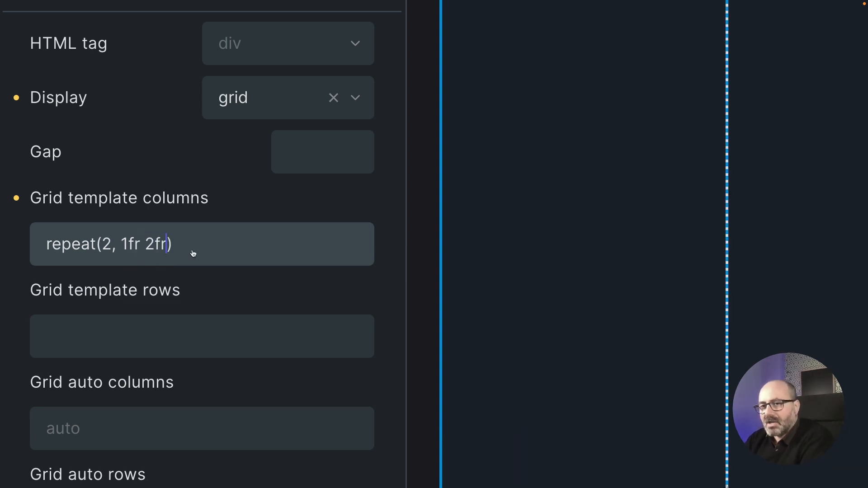
scroll(193, 254, down, 10)
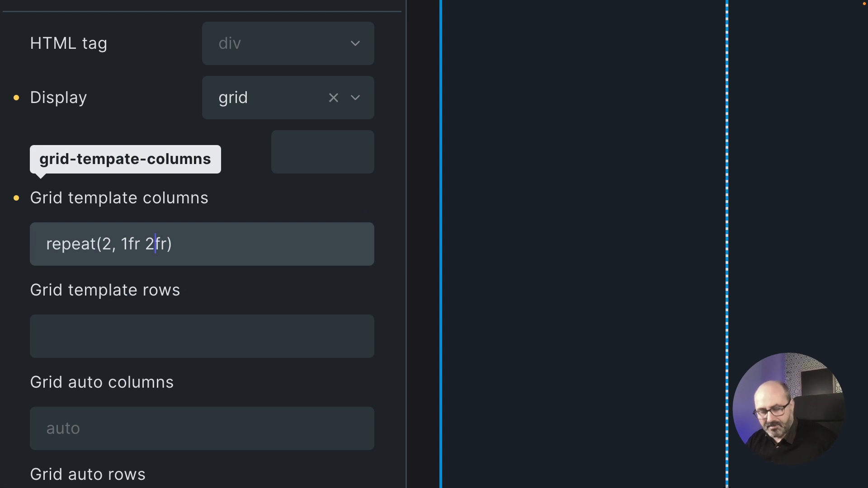
- Edit the repeated track sizes so the grid template columns read repeat(2, 100px 1fr)
key(shift+Left)
text(1)
key(Left)
key(Left)
key(shift+Left)
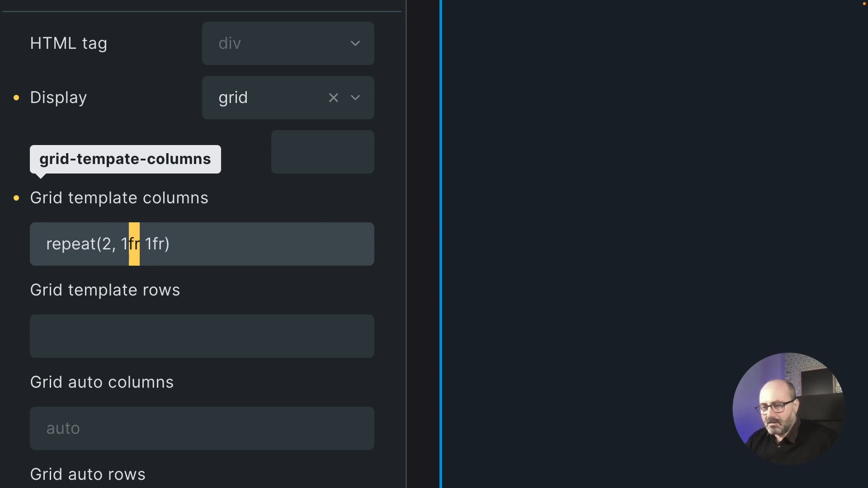
text(00px)
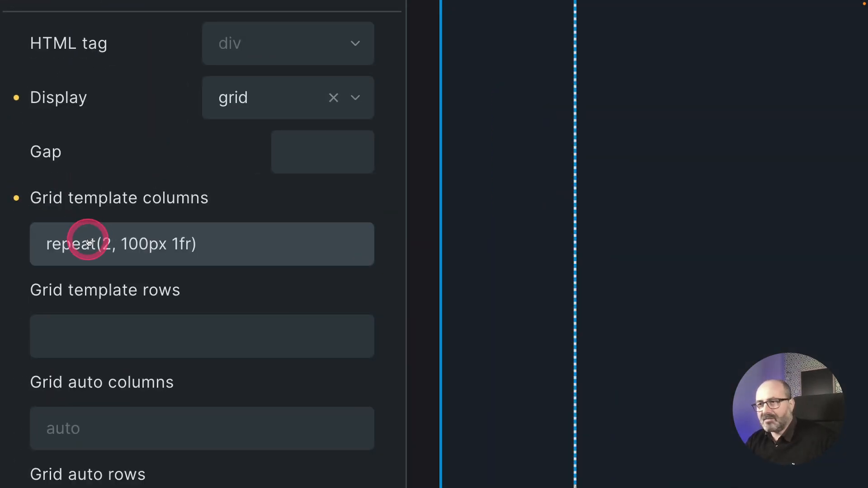
- Change the fixed track in the grid template columns to 10rem, giving repeat(2, 10rem 1fr)
key(BackSpace)
key(BackSpace)
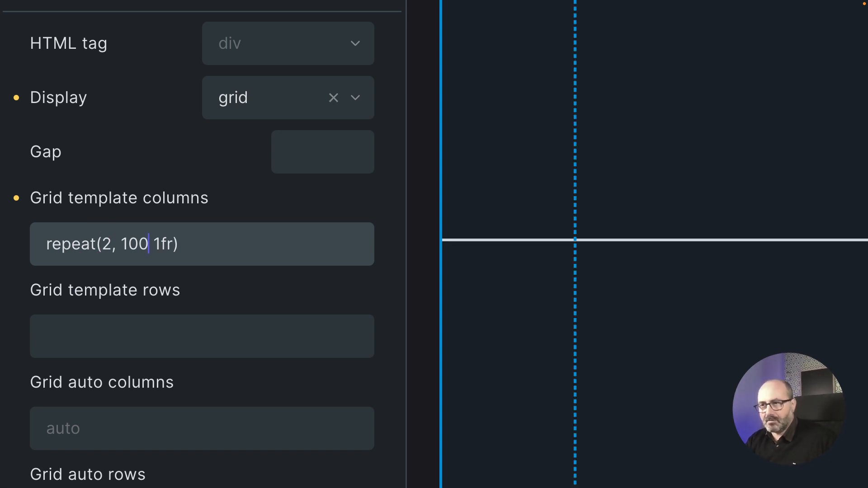
text(rem)
click(151, 249)
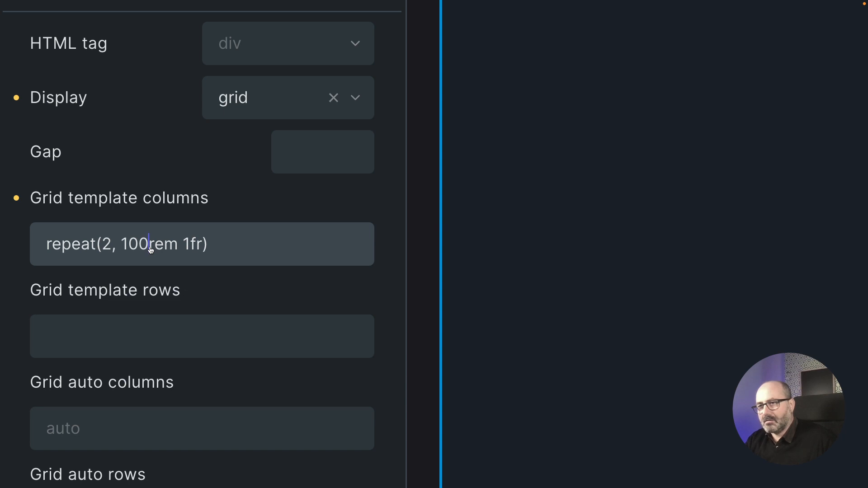
key(BackSpace)
click(179, 212)
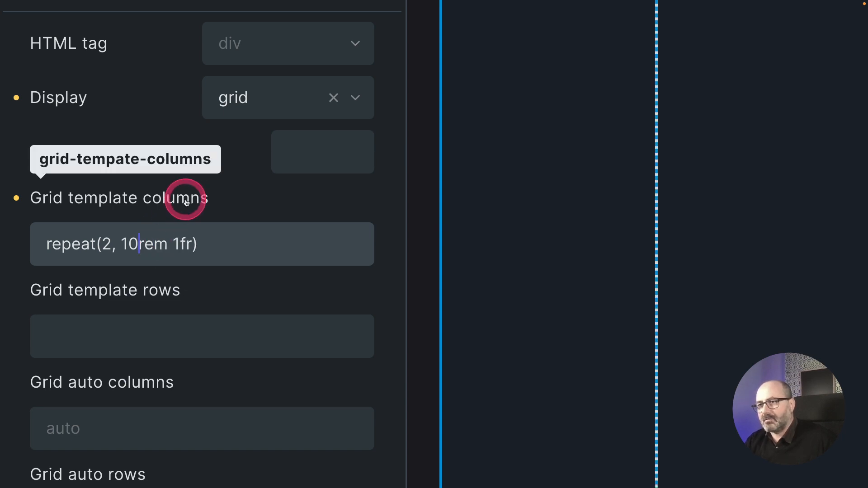
click(514, 208)
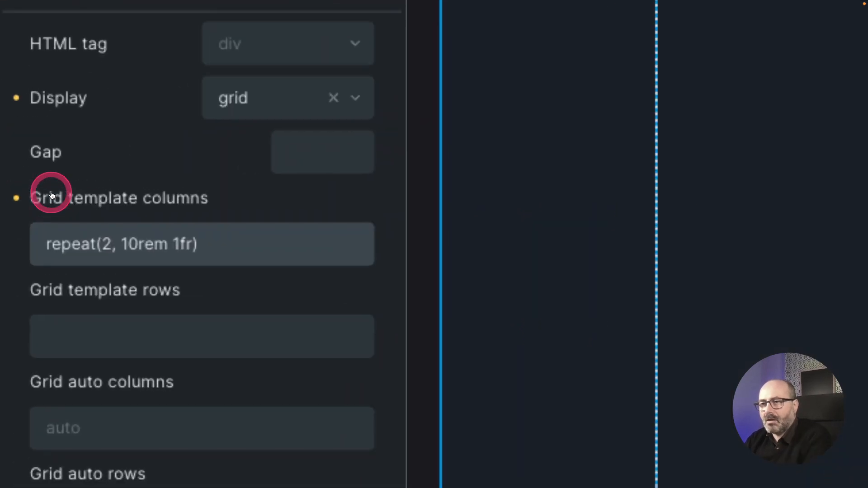
- Replace the fixed track in the grid template columns with 50ch, giving repeat(2, 50ch 1fr)
key(Left)
key(shift+Right)
key(shift+Right)
key(shift+Right)
key(shift+Right)
key(shift+Right)
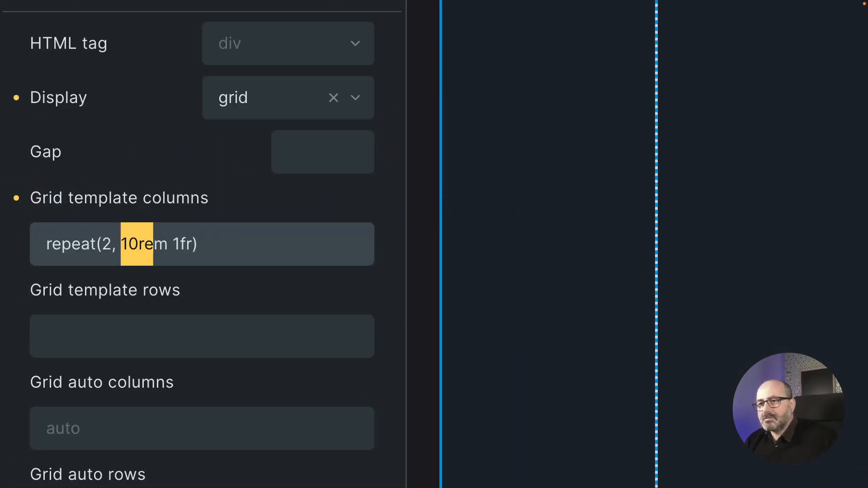
text(50ch)
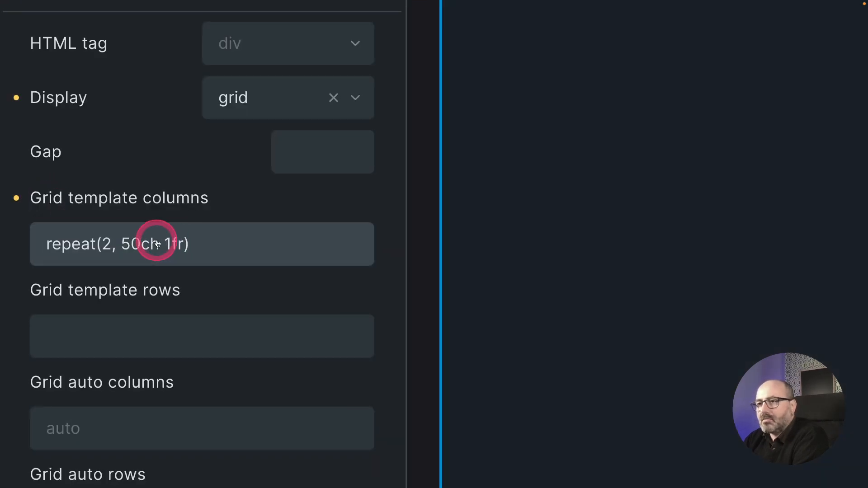
click(154, 248)
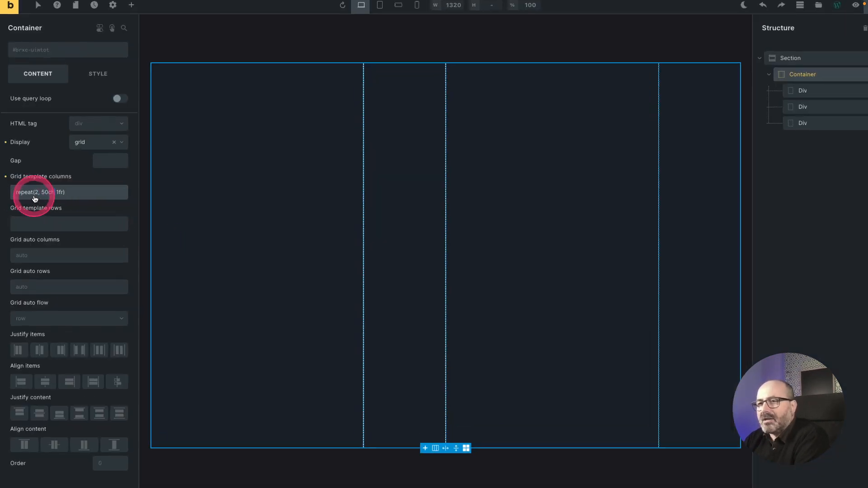
- Clear the container's grid template columns value
click(190, 245)
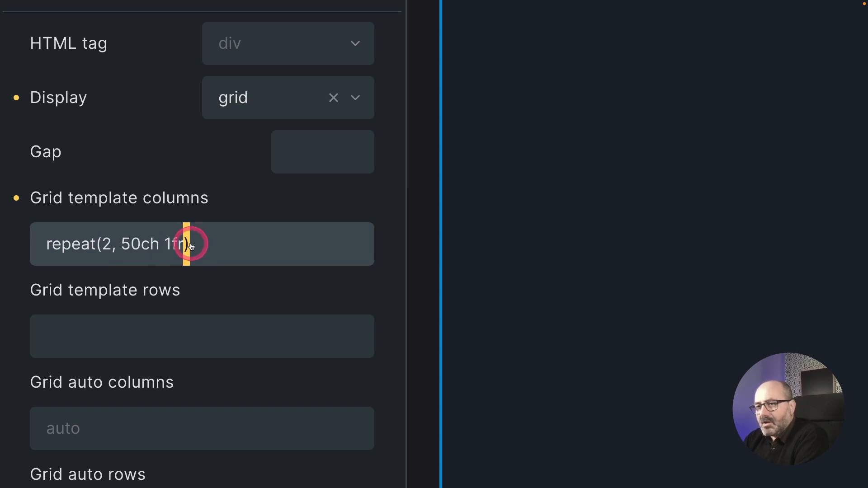
triple_click(190, 245)
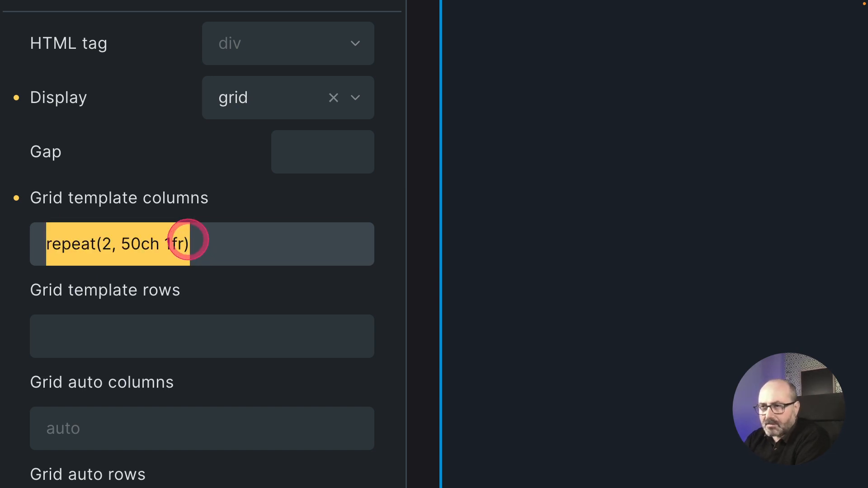
key(BackSpace)
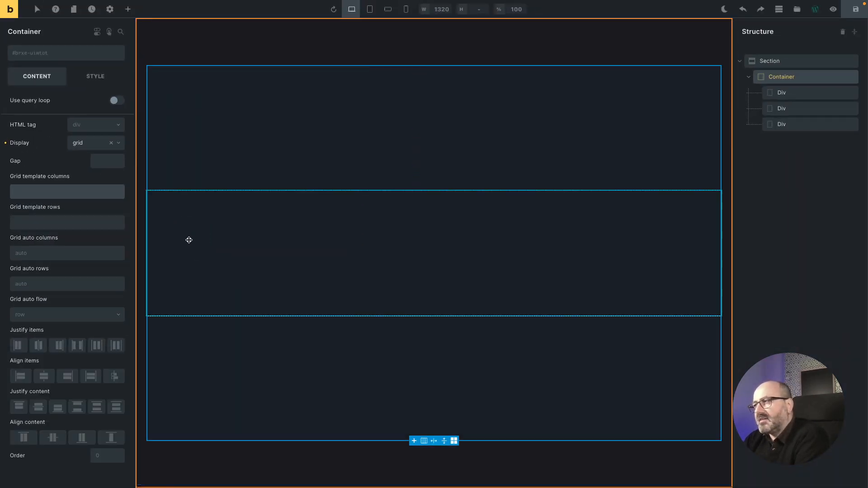
- Clear the container's grid display setting and apply the three-column grid utility class o-grid-3
click(189, 240)
click(111, 143)
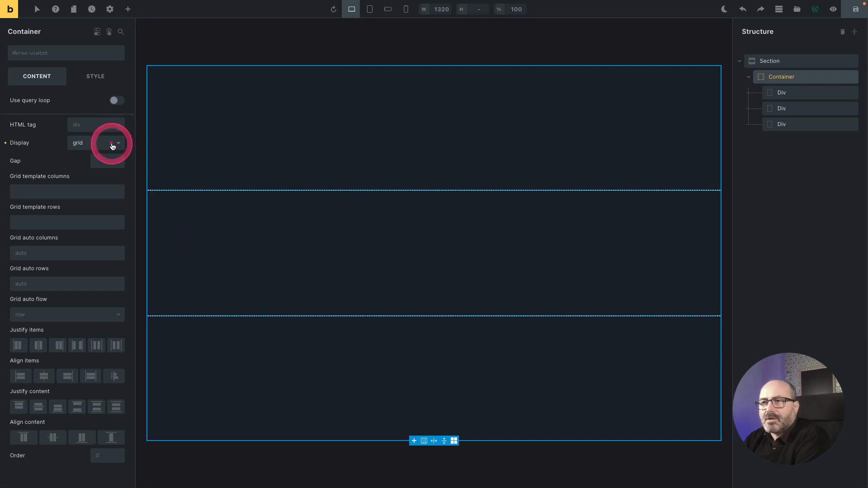
click(64, 53)
click(86, 160)
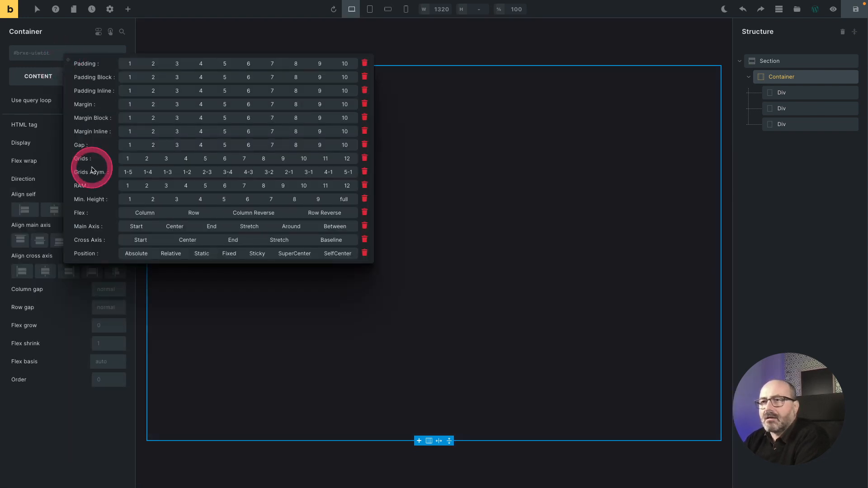
click(174, 160)
click(220, 197)
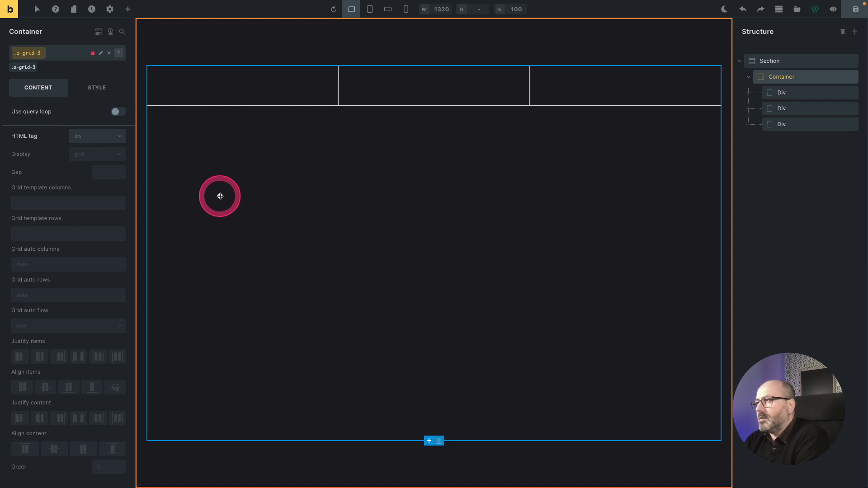
- Inspect the container in the browser developer tools and enlarge the text to read its o-grid-3 class
right_click(509, 183)
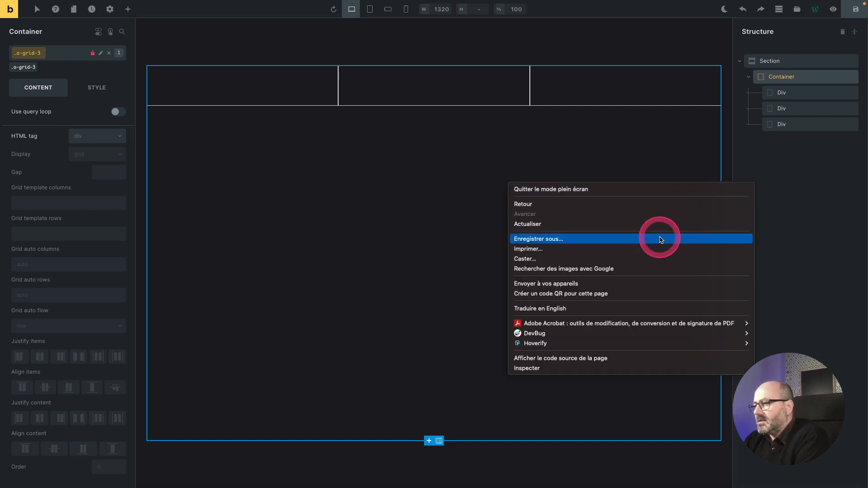
click(579, 367)
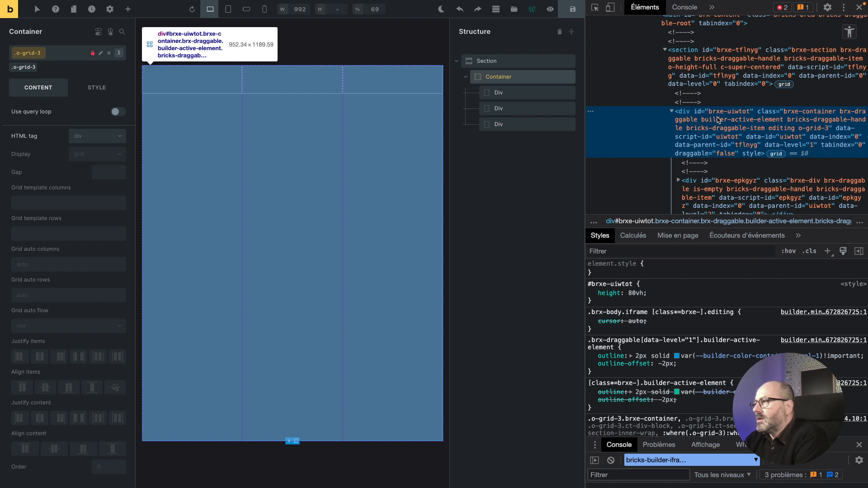
click(717, 120)
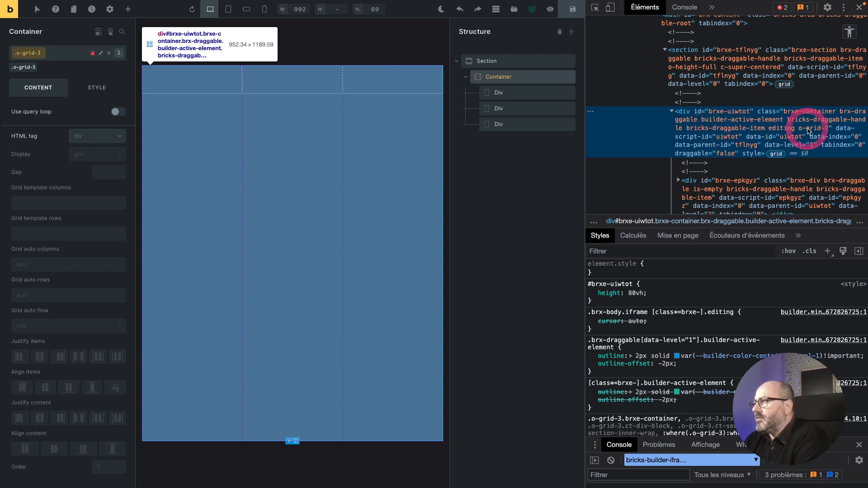
key(super+plus)
key(super+plus)
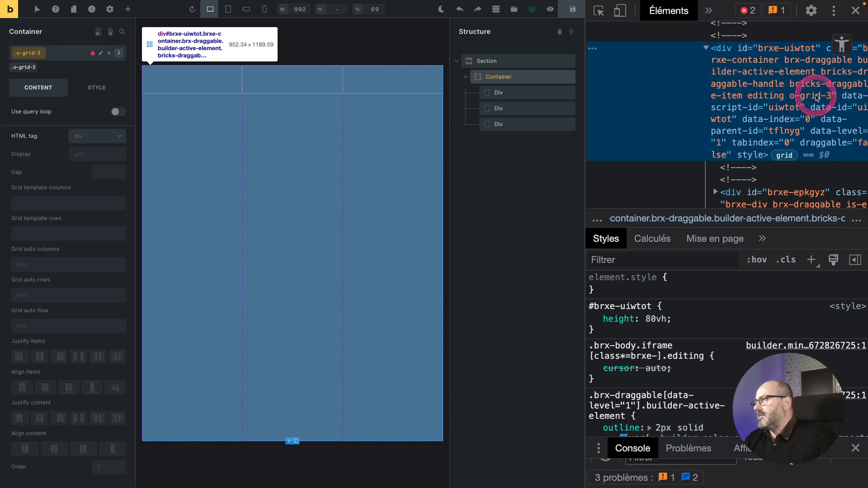
- Examine the o-grid-3 rule and the --o-grid-columns-3 variable behind its grid-template-columns, closing the developer tools when done
scroll(691, 316, down, 5)
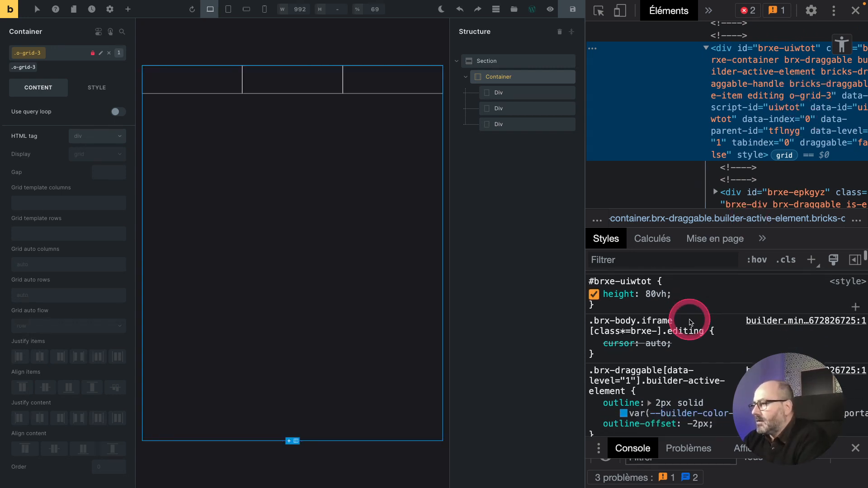
scroll(691, 322, down, 3)
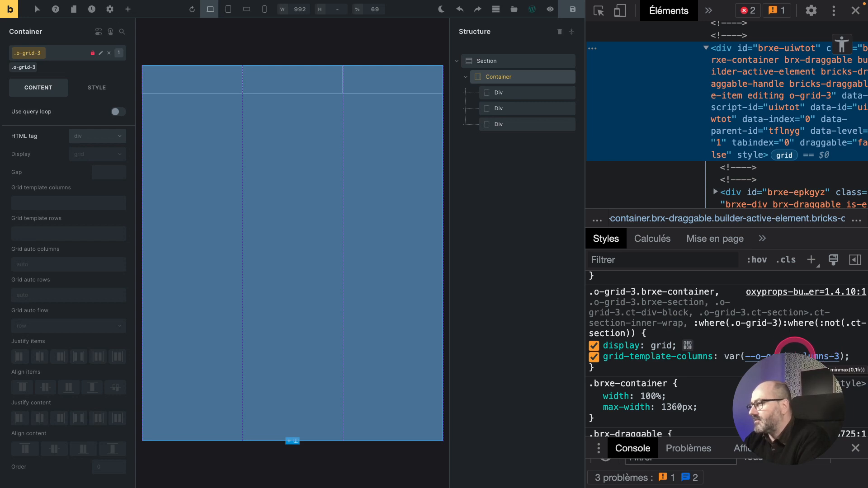
mouse_move(827, 358)
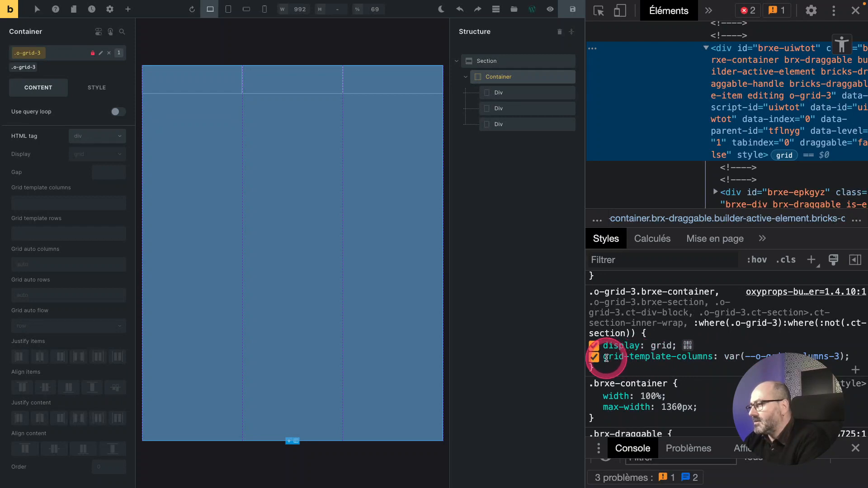
drag(607, 358, 710, 355)
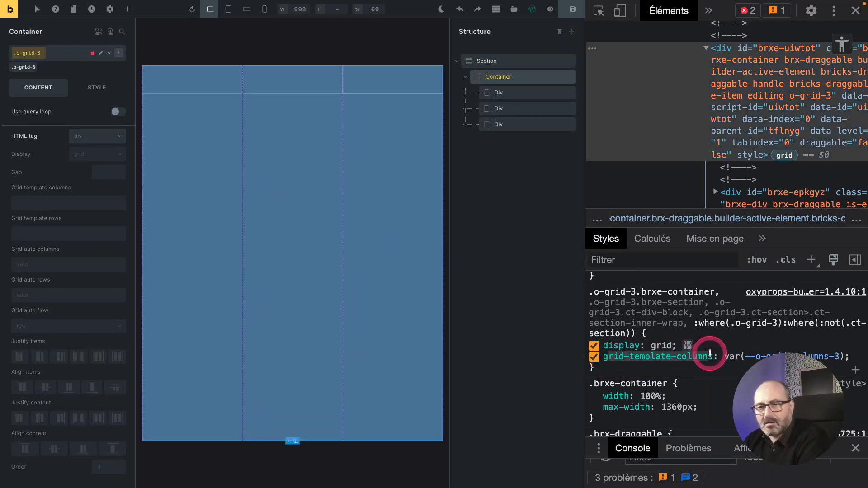
scroll(712, 356, down, 1)
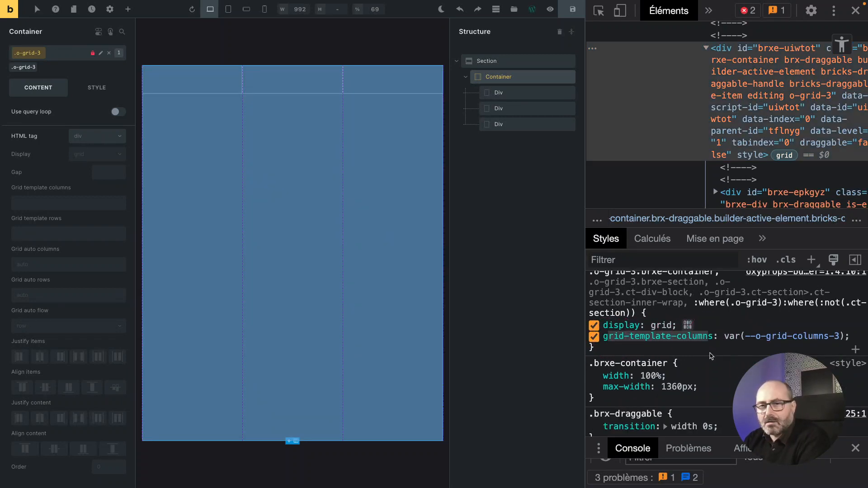
scroll(711, 356, down, 1)
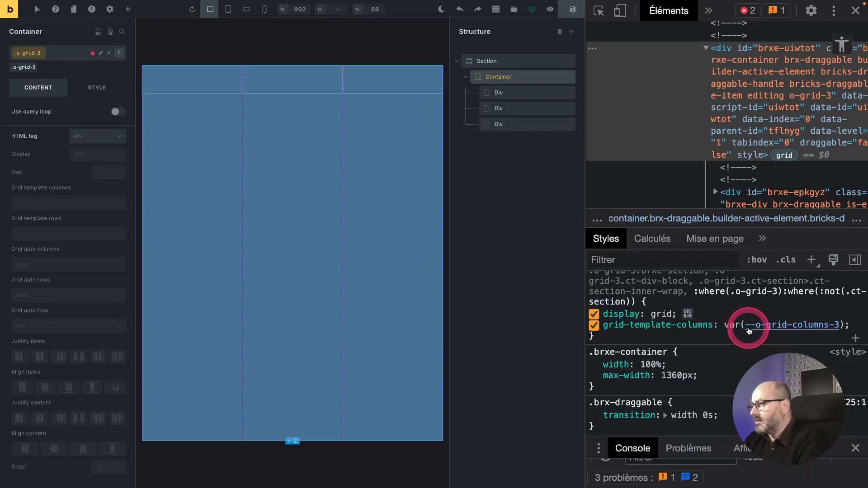
mouse_move(753, 330)
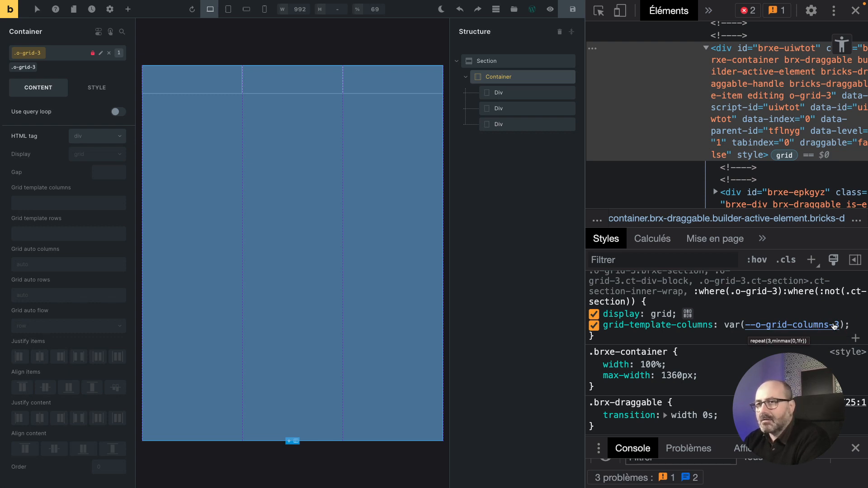
click(856, 10)
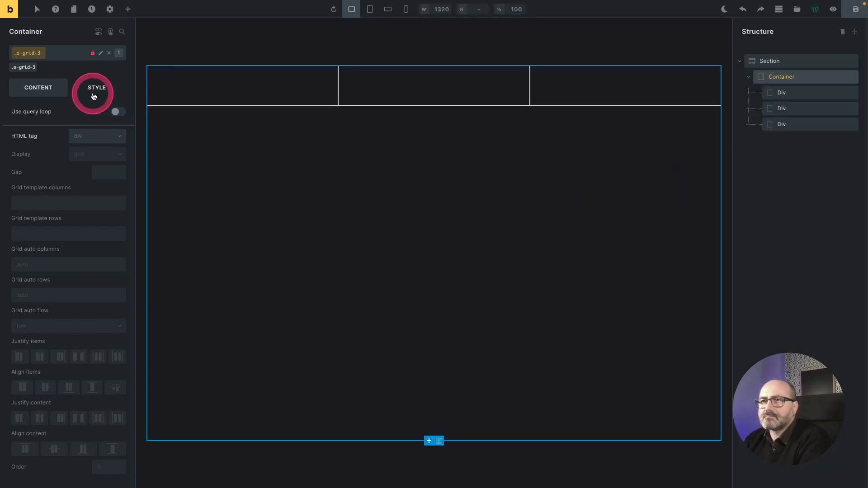
- Remove the o-grid-3 class and give the container grid display with template columns var(--o-grid-columns-3)
click(37, 65)
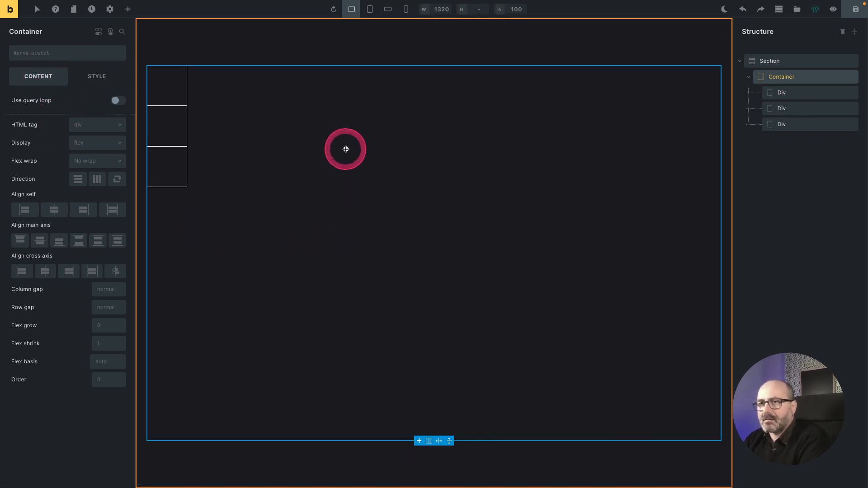
click(116, 142)
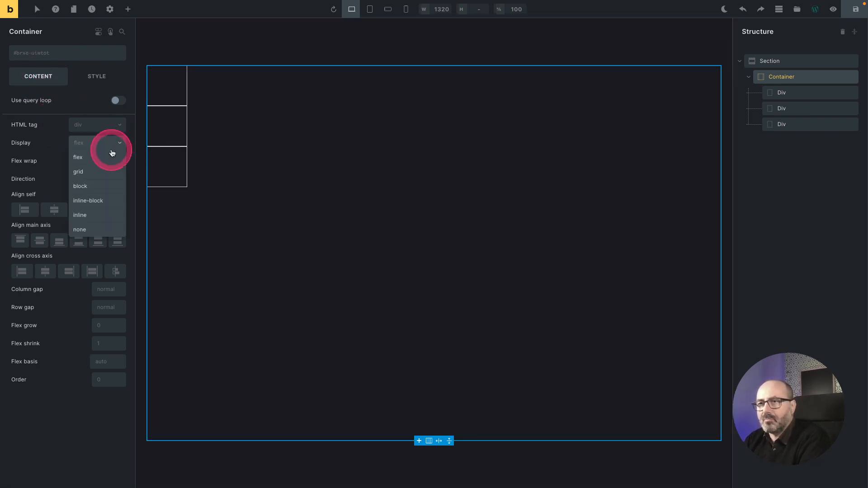
click(102, 171)
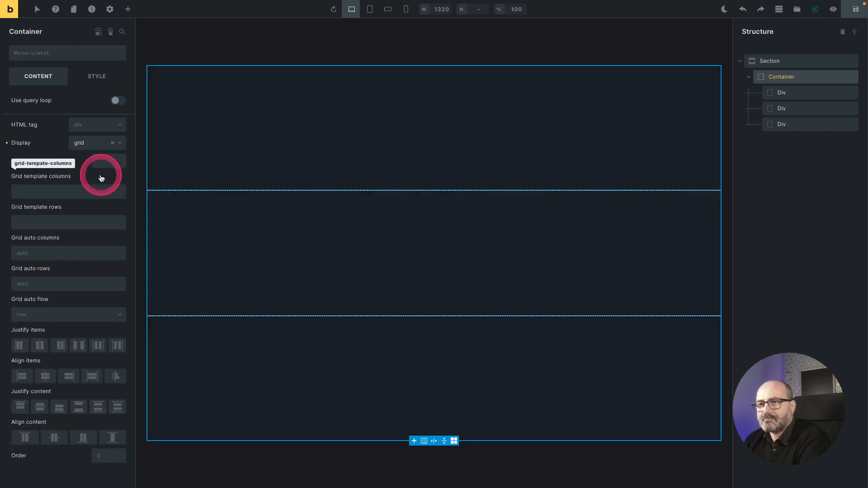
click(42, 193)
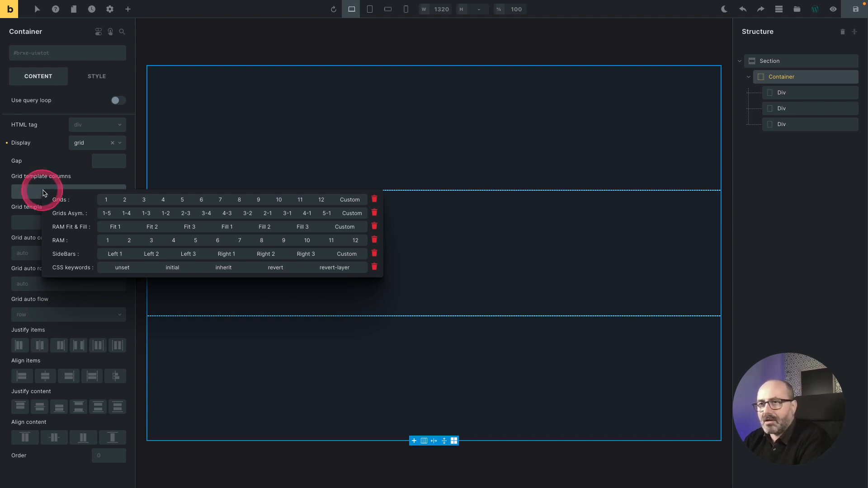
click(143, 200)
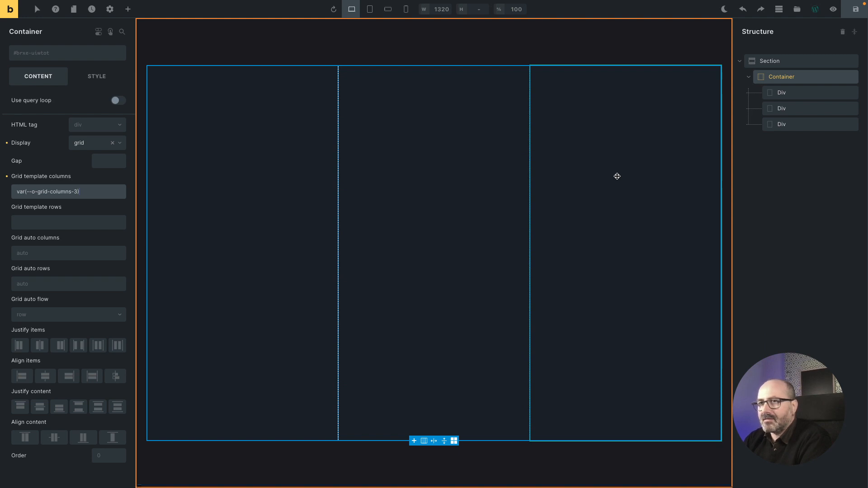
- Clear the container's own display setting and create a new class named c-test-grid on it
click(112, 142)
click(64, 53)
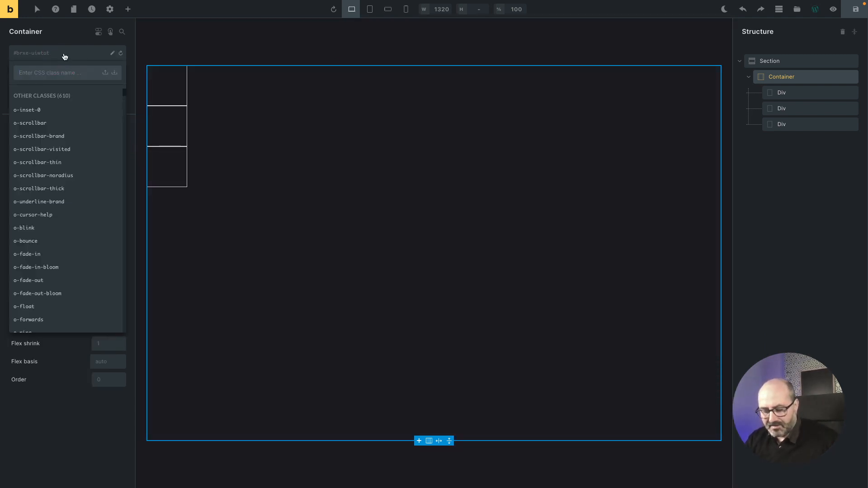
text(c-)
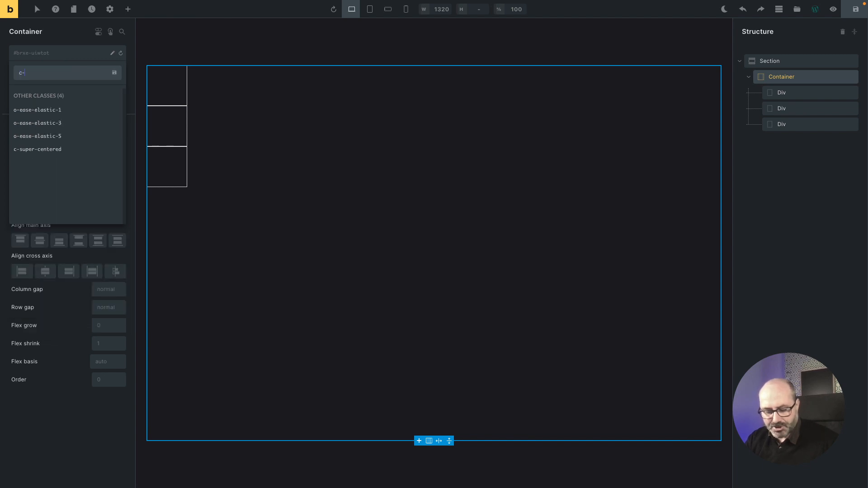
text(test-grid)
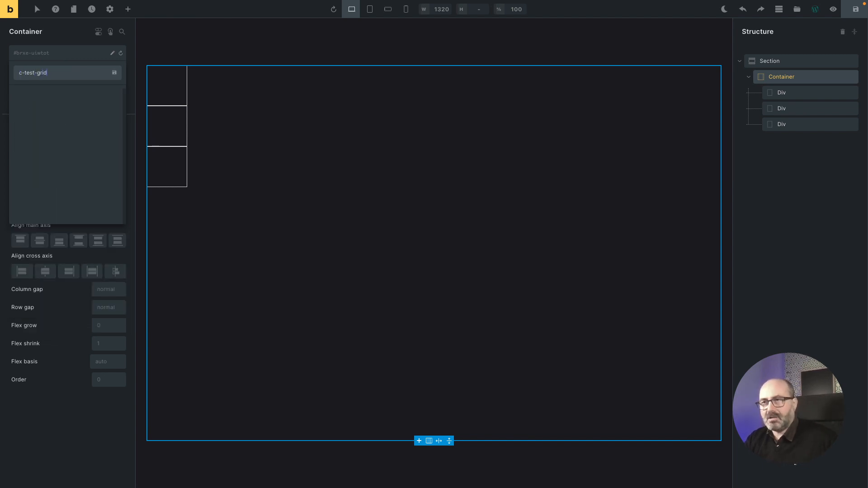
click(34, 71)
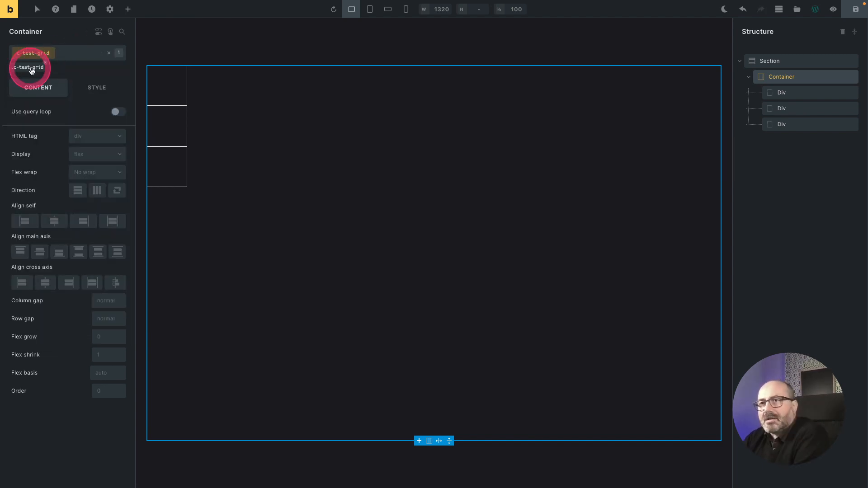
- Set the c-test-grid class to grid display with template columns var(--o-grid-columns-3)
click(87, 156)
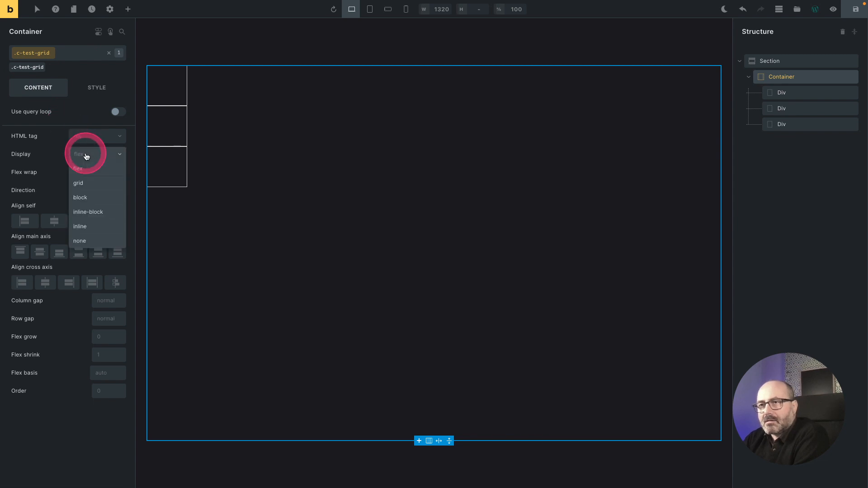
click(82, 183)
click(60, 200)
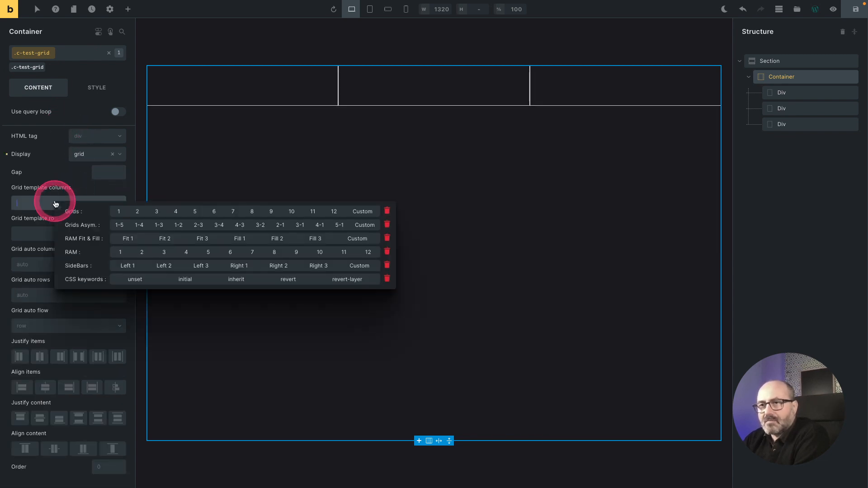
click(156, 211)
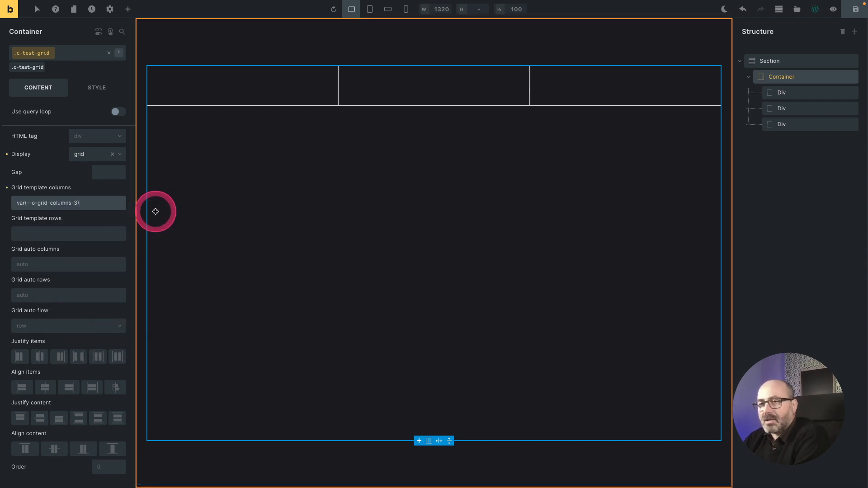
- Give the c-test-grid class a dark surface background color from the theme's neutral colors
click(95, 87)
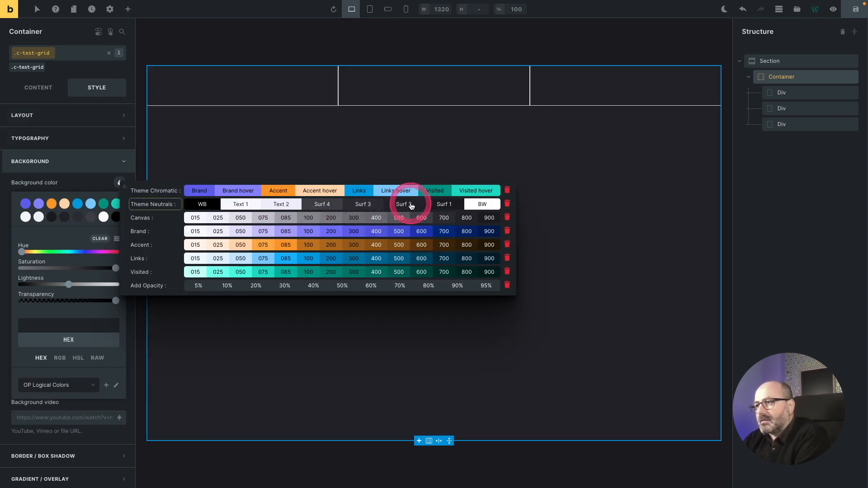
click(409, 200)
click(264, 184)
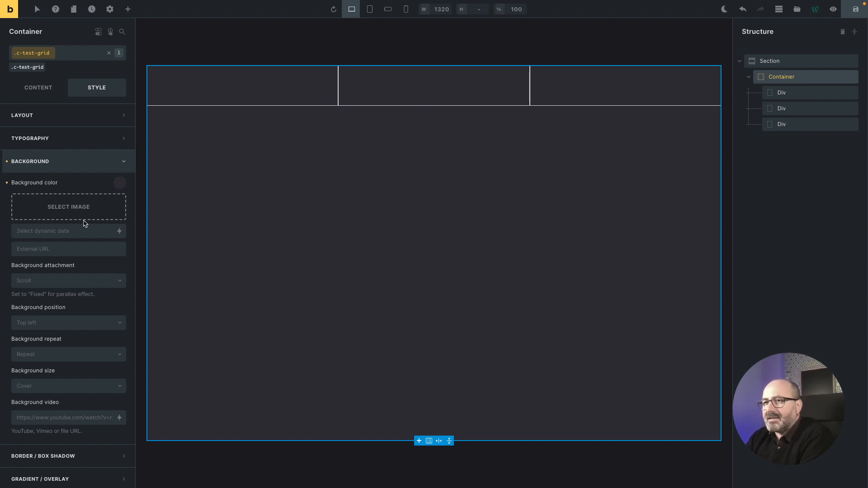
- Override the grid template columns with var(--o-grid-columns-4) on the container's own ID
click(29, 86)
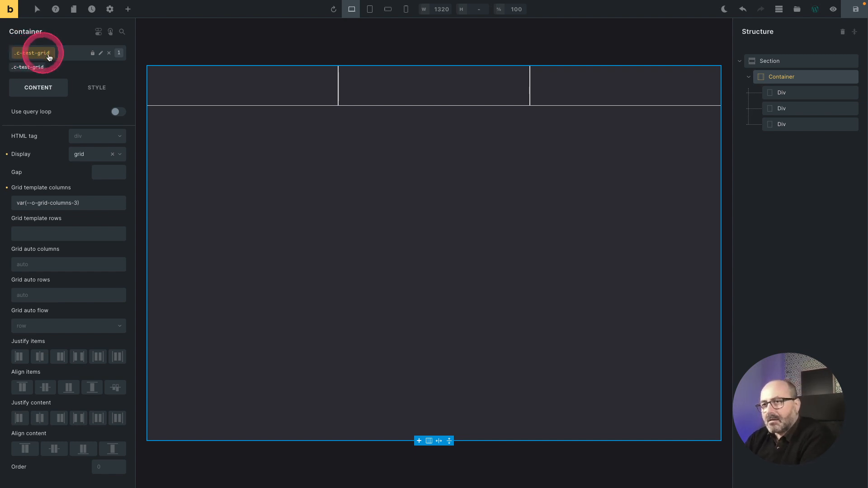
click(69, 204)
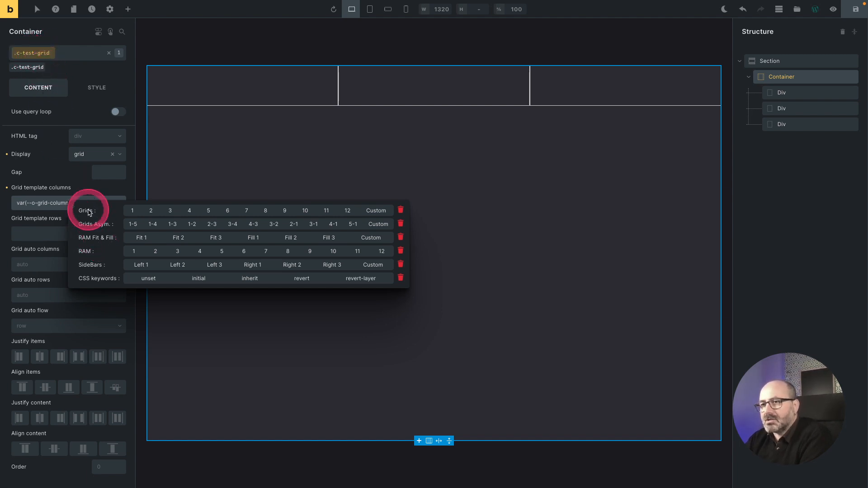
click(188, 210)
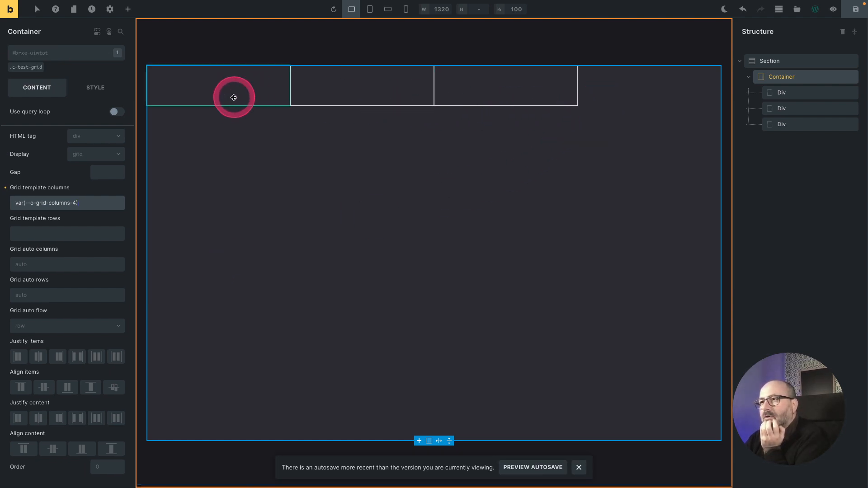
- Review the grid template column presets and the utility class grid presets available for the container
click(120, 207)
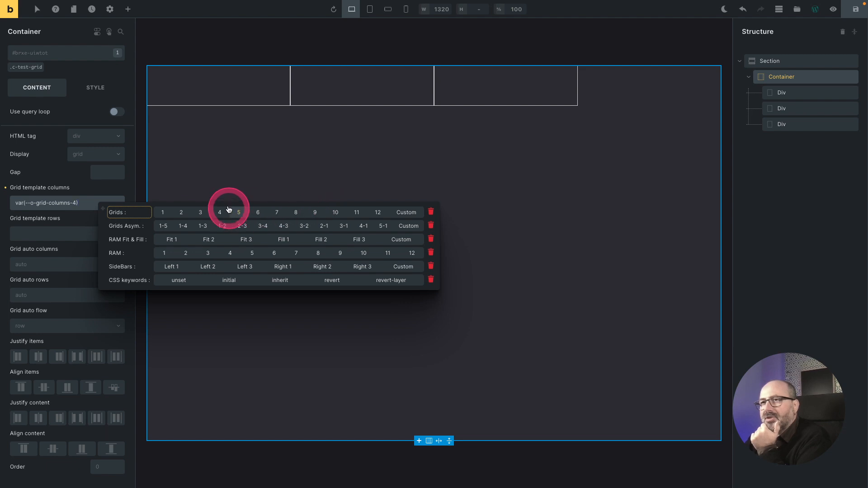
click(70, 54)
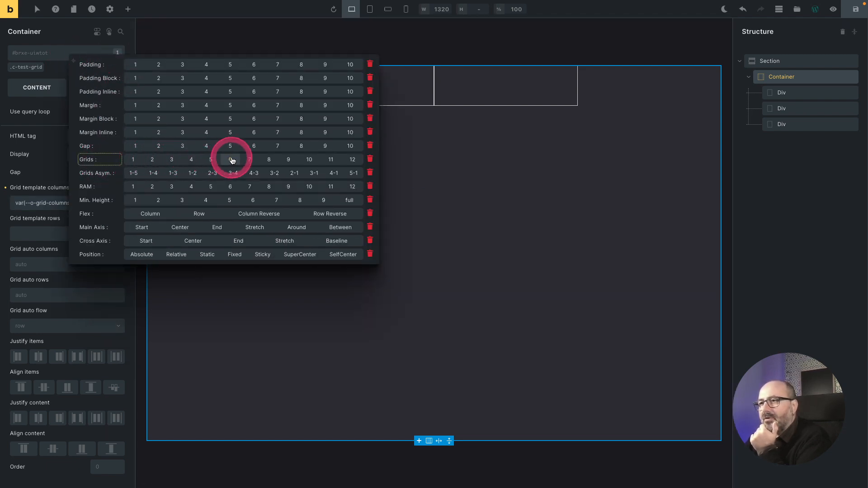
click(147, 161)
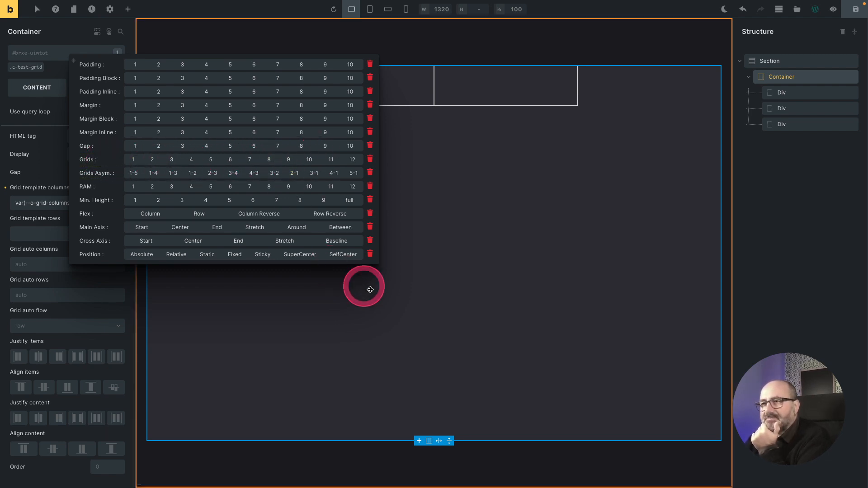
- Try the custom grid preset on the container's own ID, extending its template columns to repeat(3, 1fr 2fr)
click(47, 169)
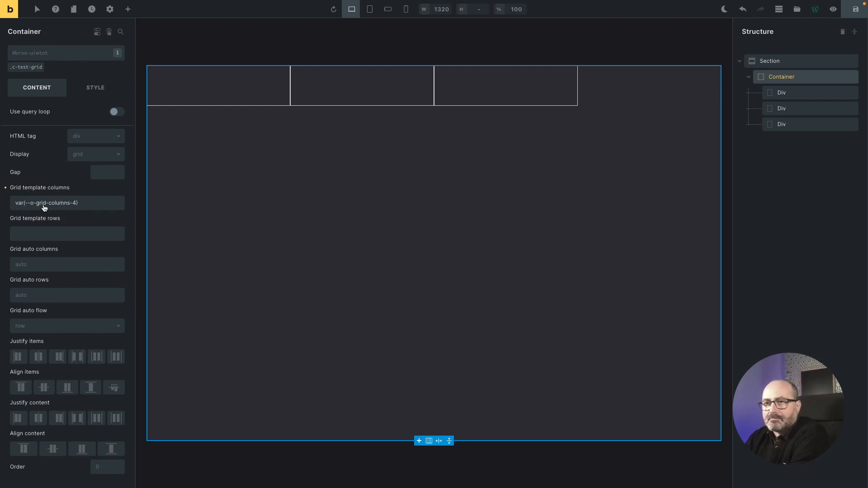
click(44, 208)
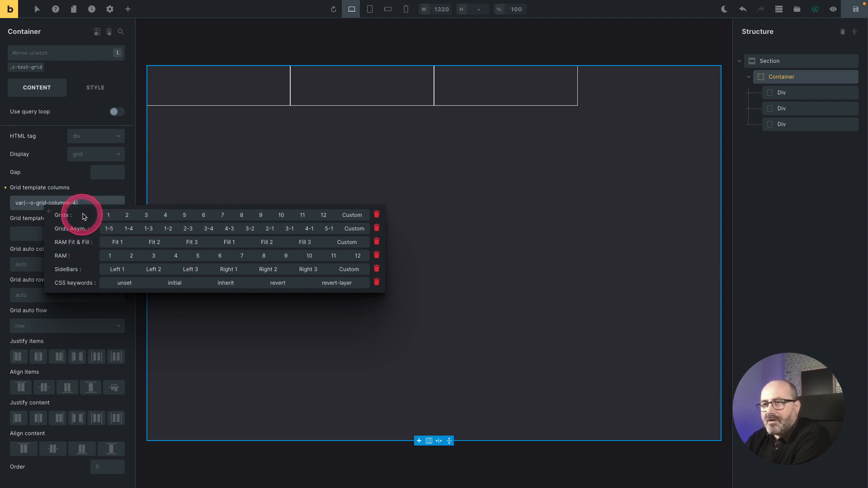
click(354, 216)
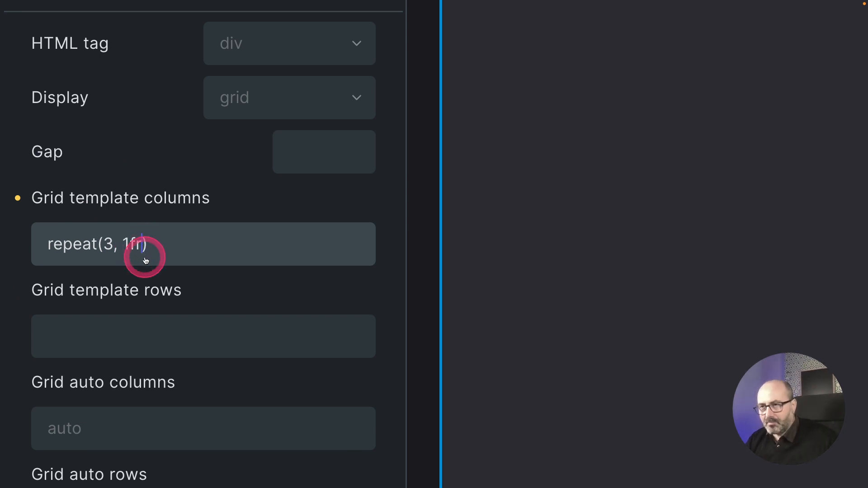
click(146, 261)
text(2fr)
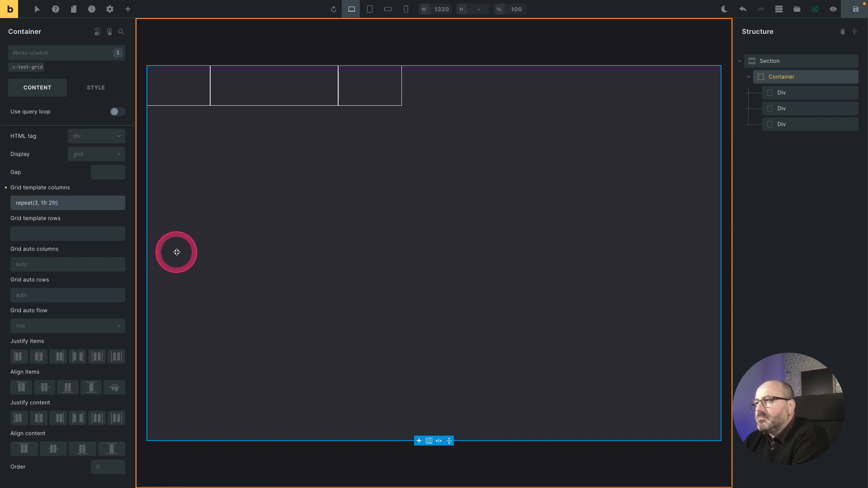
- Reapply the custom grid preset repeat(3, 1fr) to the template columns on the container's own ID
click(69, 204)
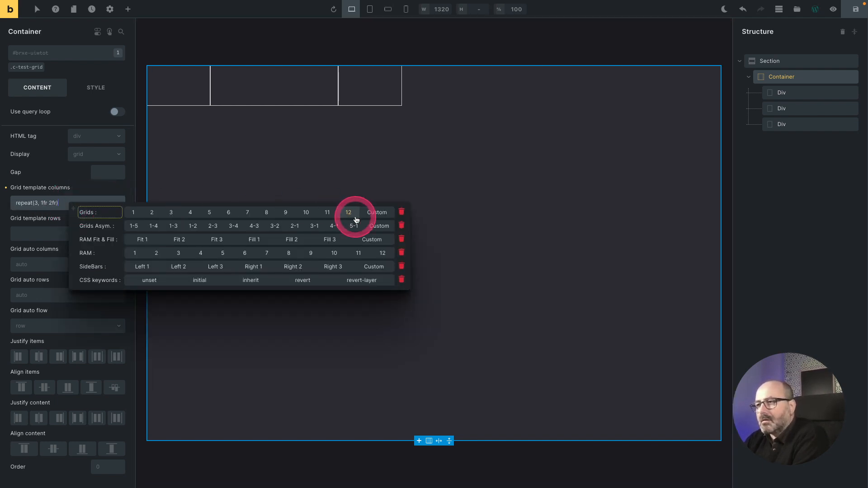
click(379, 213)
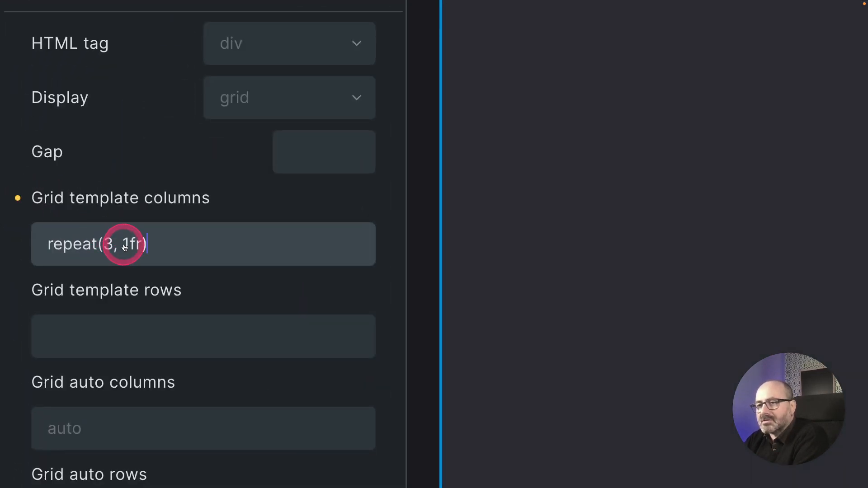
click(166, 258)
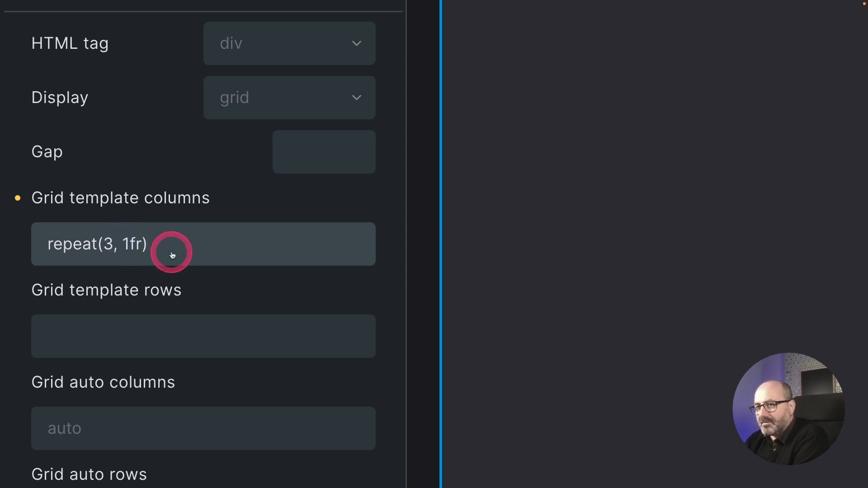
scroll(171, 255, down, 5)
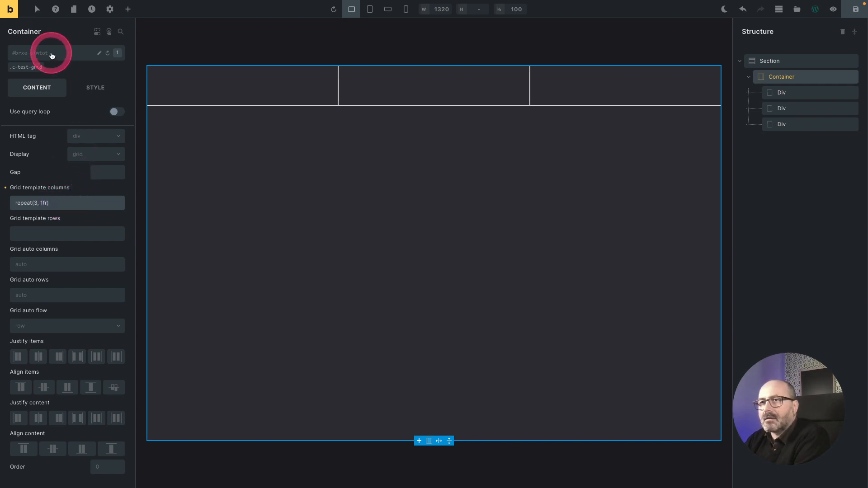
- Clear the grid template columns value of the c-test-grid class
click(27, 68)
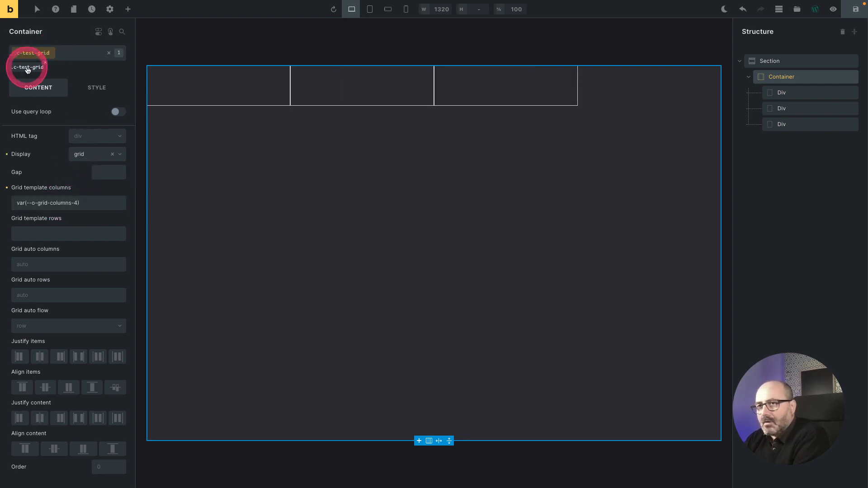
click(87, 207)
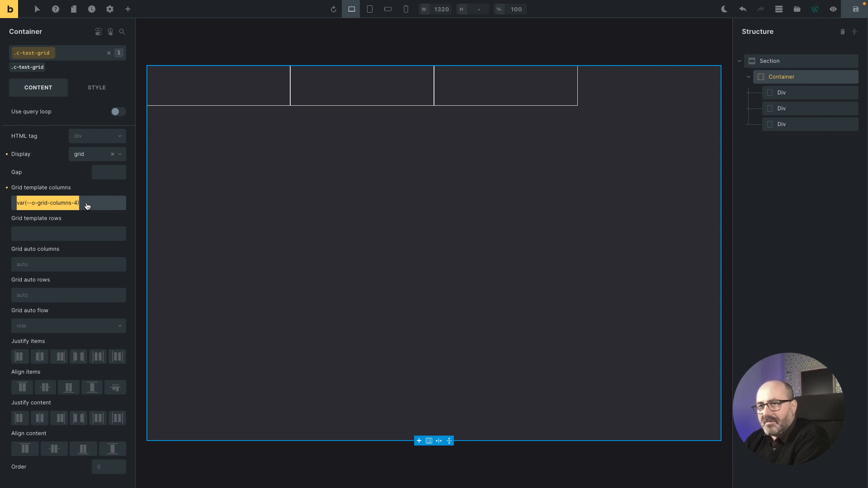
key(BackSpace)
- Delete the third div inside the container
click(812, 125)
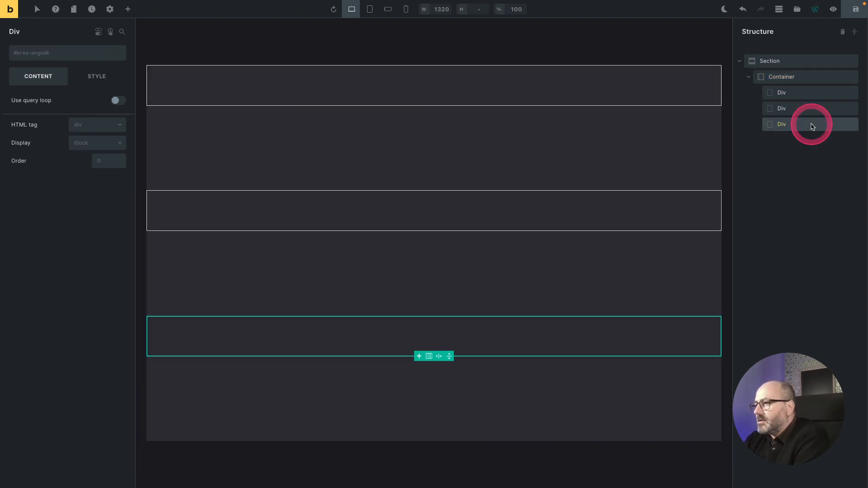
right_click(812, 126)
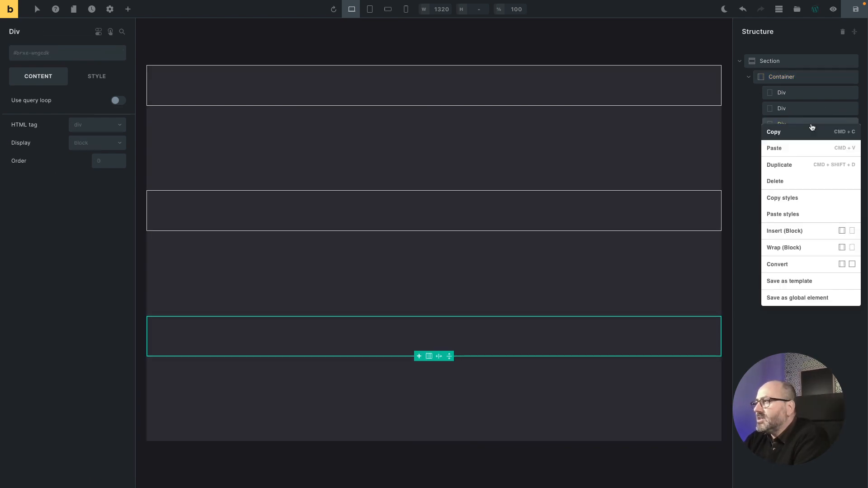
click(783, 181)
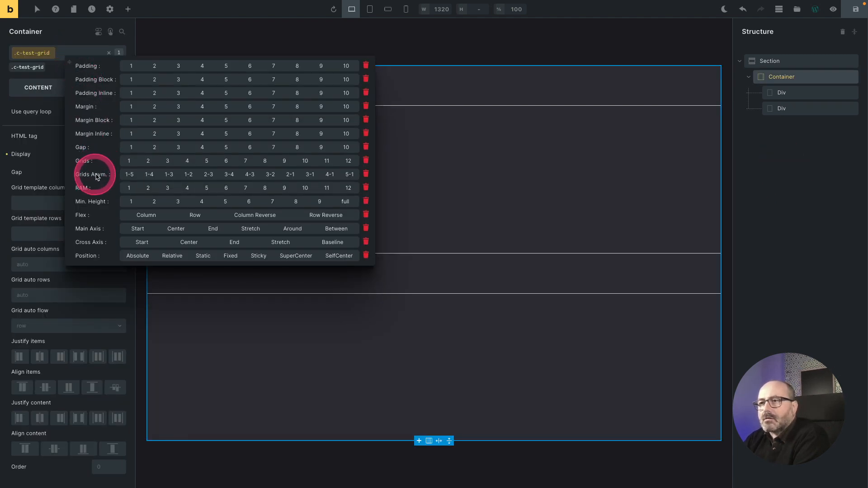
- Try the o-grid-1-2 utility class on the container and remove it again
click(188, 175)
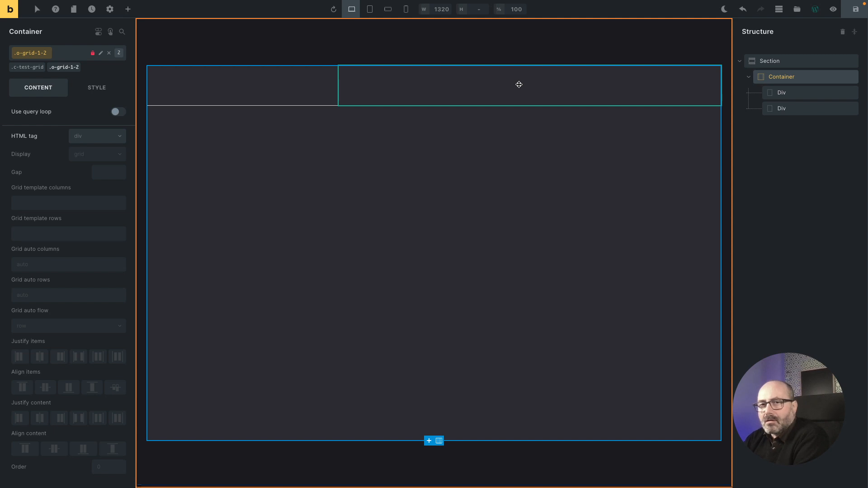
click(80, 63)
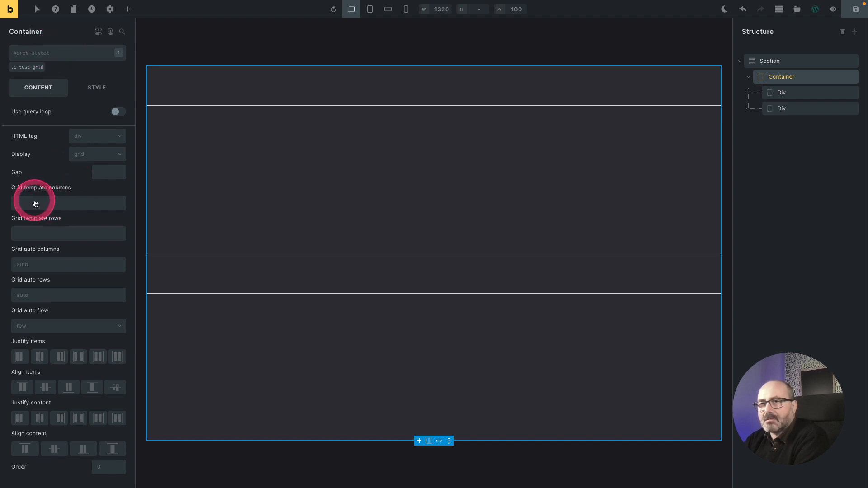
- Set the grid template columns of the c-test-grid class to the asymmetric preset var(--o-grid-columns-1-2)
click(28, 67)
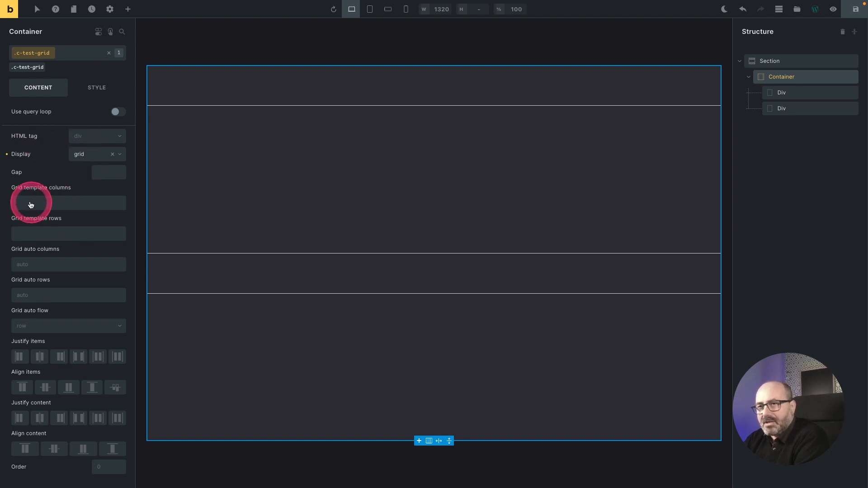
click(53, 202)
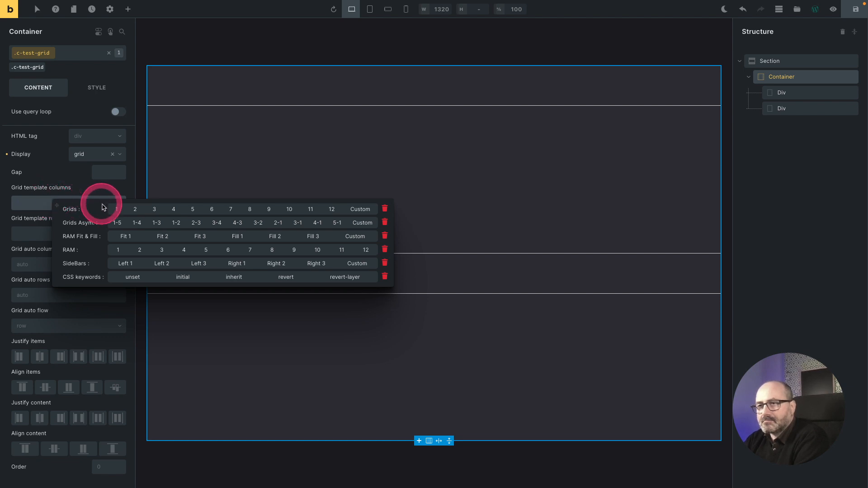
click(176, 220)
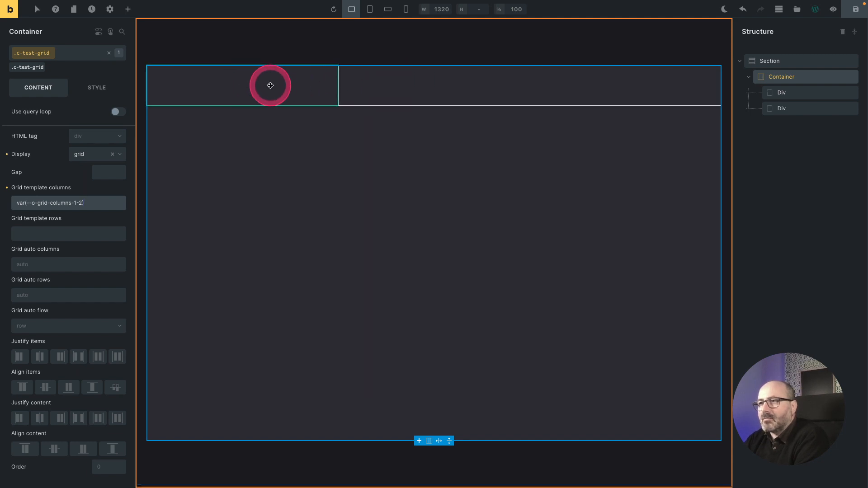
- Try the asymmetric presets var(--o-grid-columns-3-4) and var(--o-grid-columns-1-5) as the c-test-grid class's template columns
right_click(87, 204)
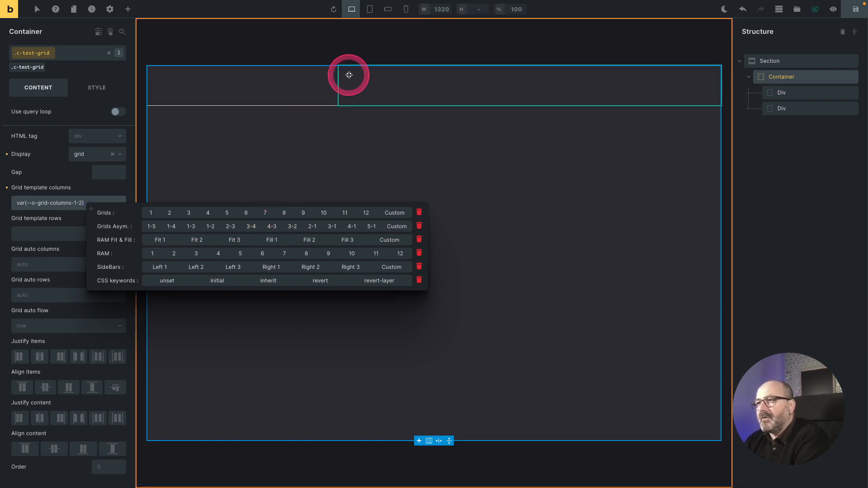
click(252, 227)
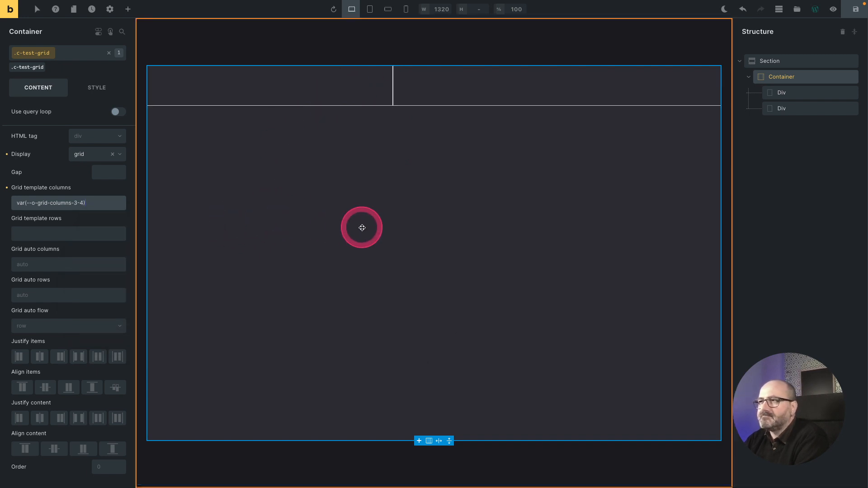
click(105, 203)
click(174, 227)
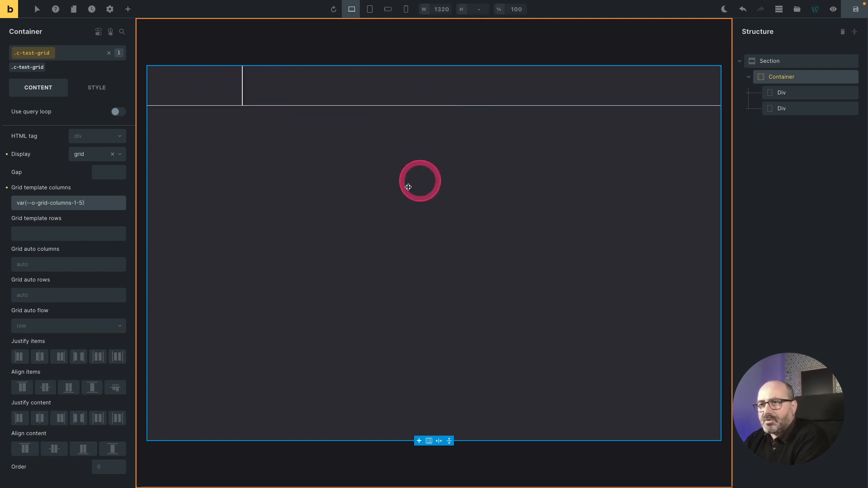
- Try the custom asymmetric preset 1fr 2fr in the c-test-grid class's template columns and clear the value again
click(129, 202)
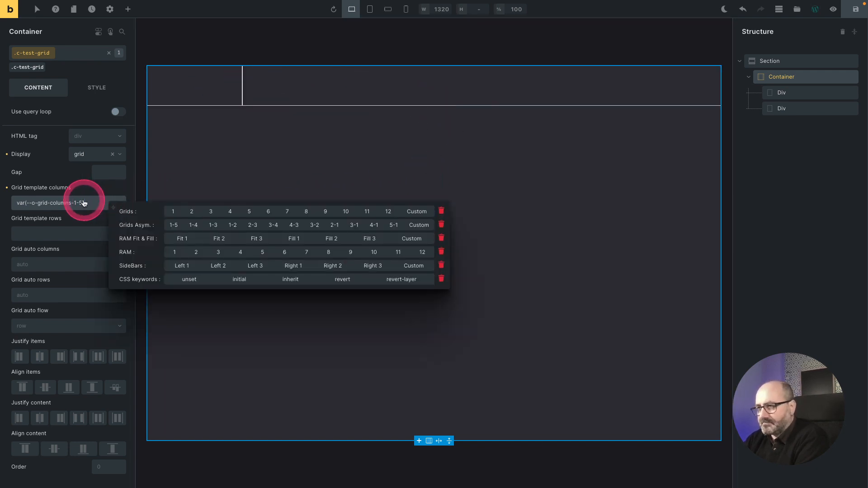
click(416, 225)
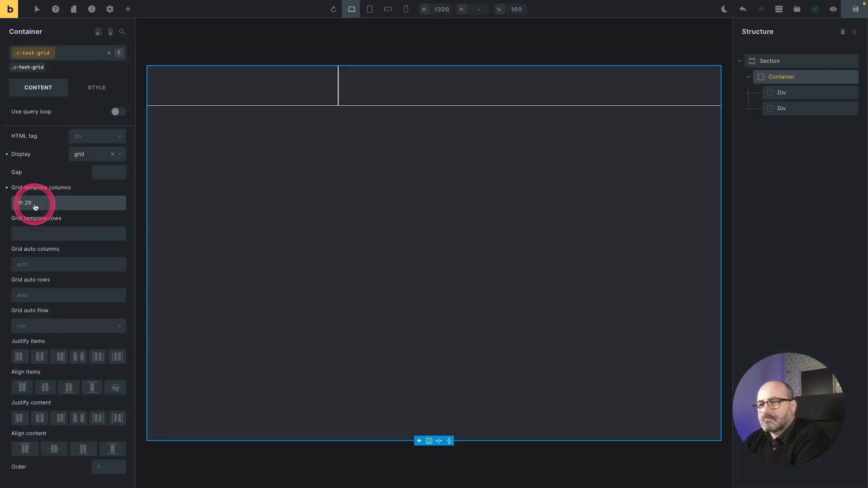
key(super+a)
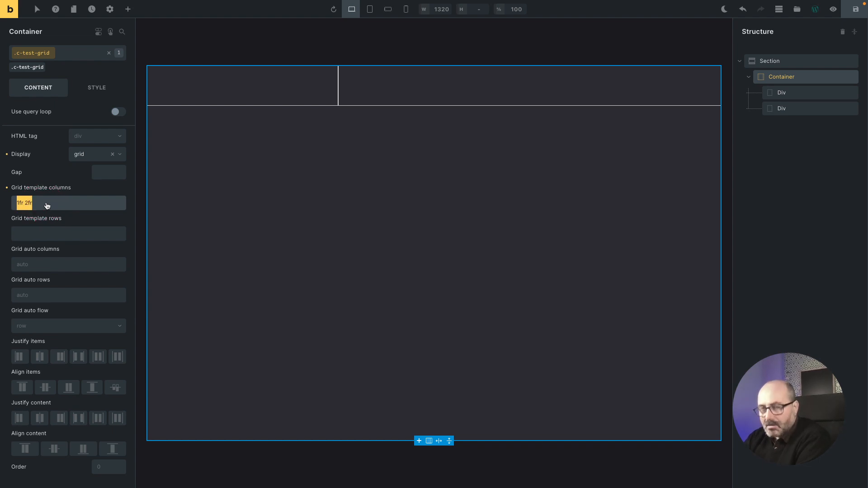
key(BackSpace)
click(46, 207)
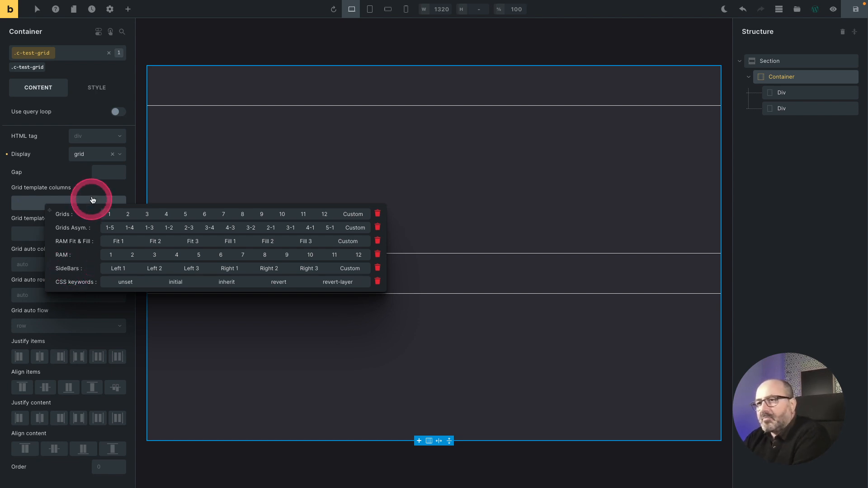
click(113, 190)
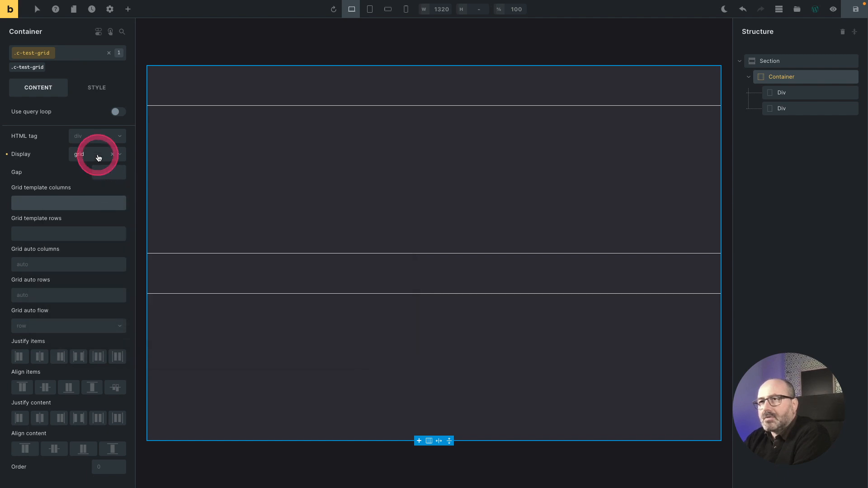
- Try the o-left-sidebar-1 utility class on the container and remove it again
click(76, 54)
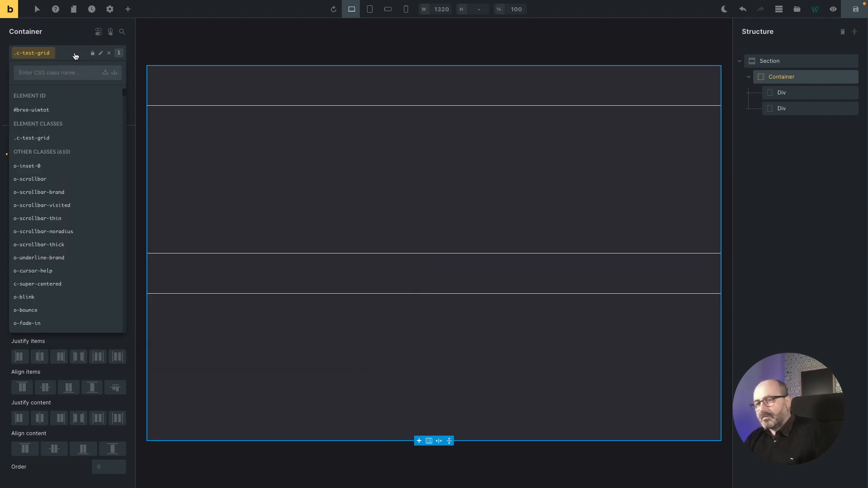
text(side)
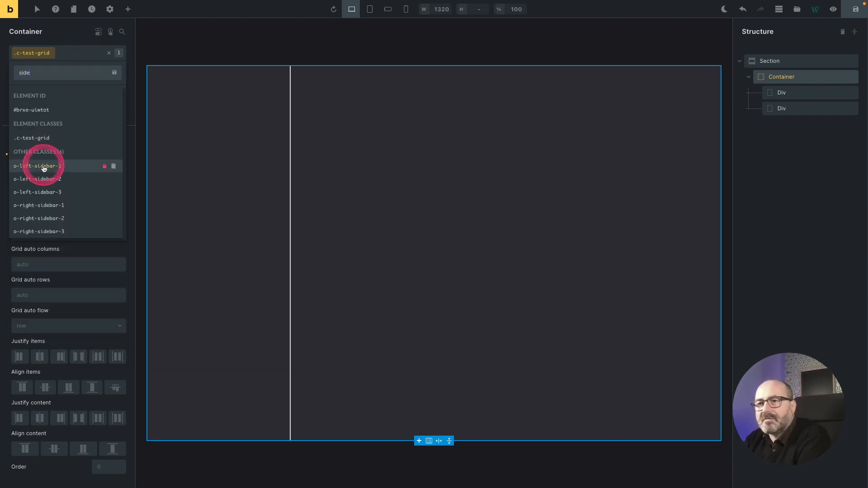
click(43, 166)
drag(45, 171, 77, 68)
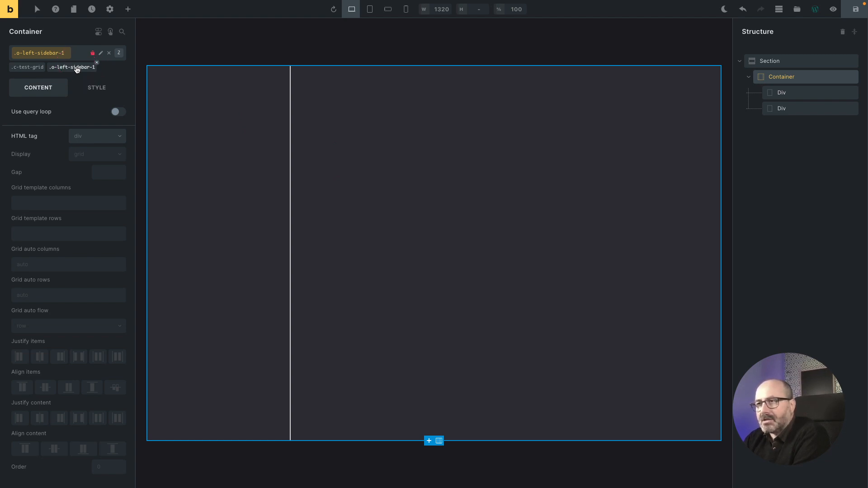
drag(77, 68, 207, 152)
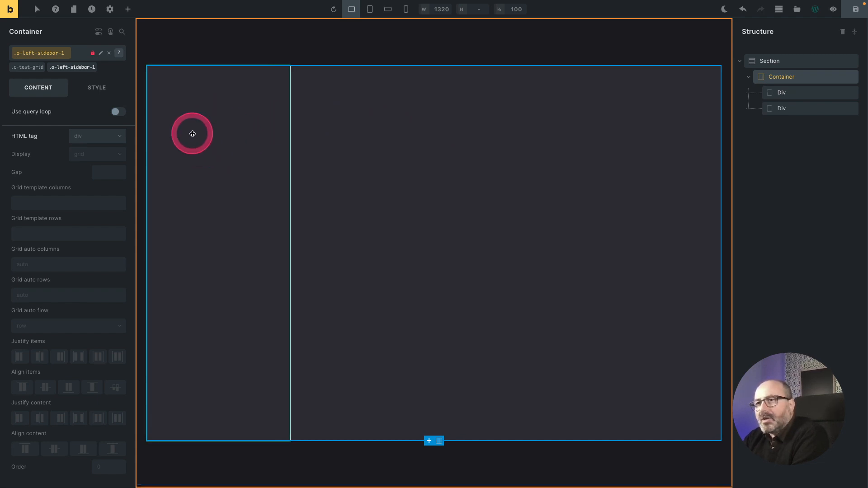
click(97, 63)
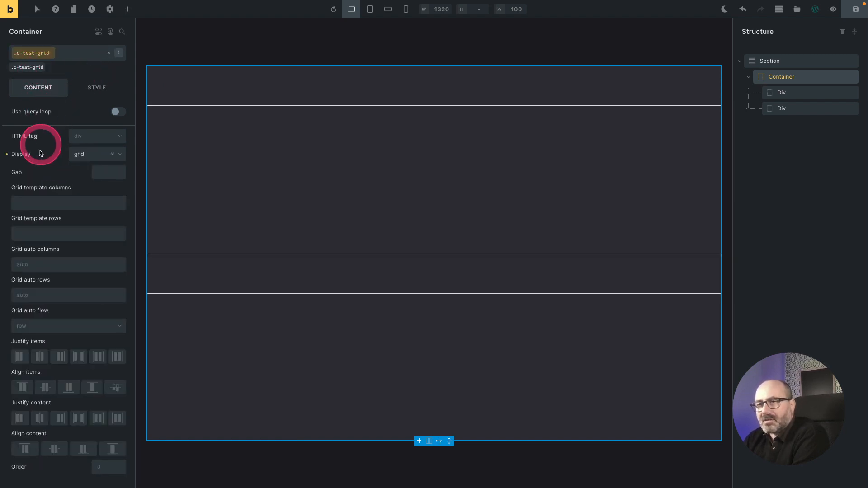
- Set the c-test-grid class's template columns to var(--o-left-sidebar-1) and its align items to stretch
click(50, 206)
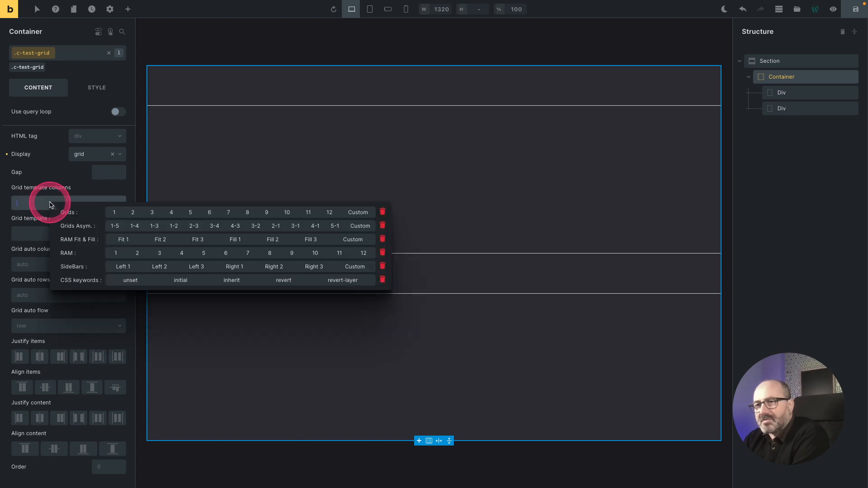
click(129, 268)
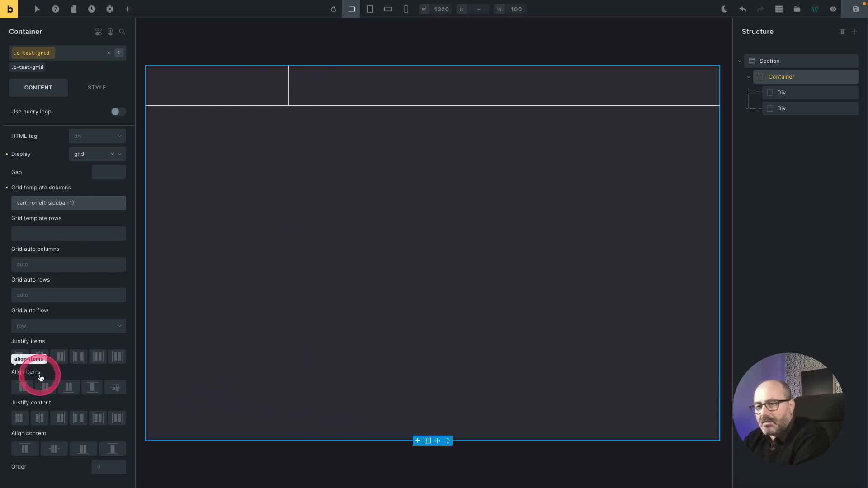
click(92, 389)
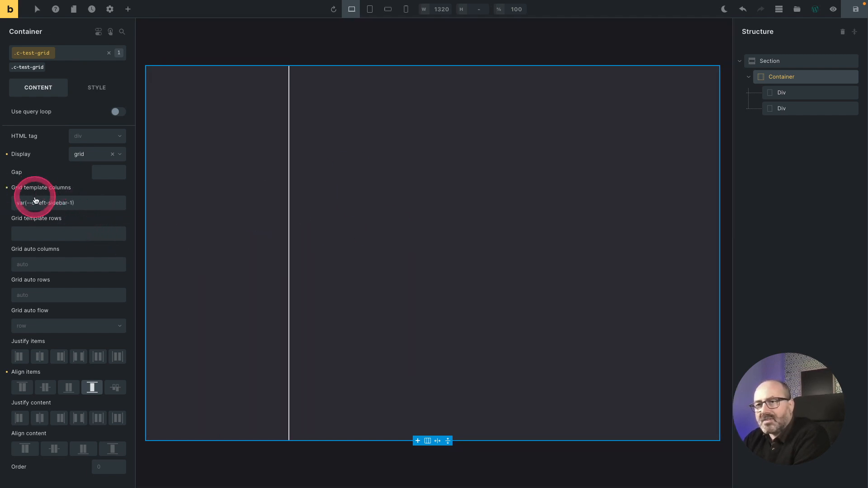
- Apply the custom left sidebar preset minmax(var(--o-size-header-1), 25%) 1fr to the c-test-grid class's template columns and inspect its parts
click(85, 204)
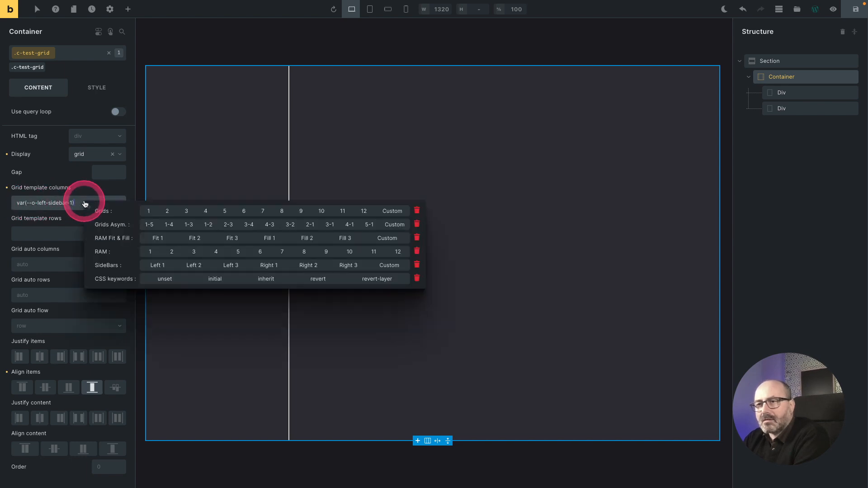
click(379, 265)
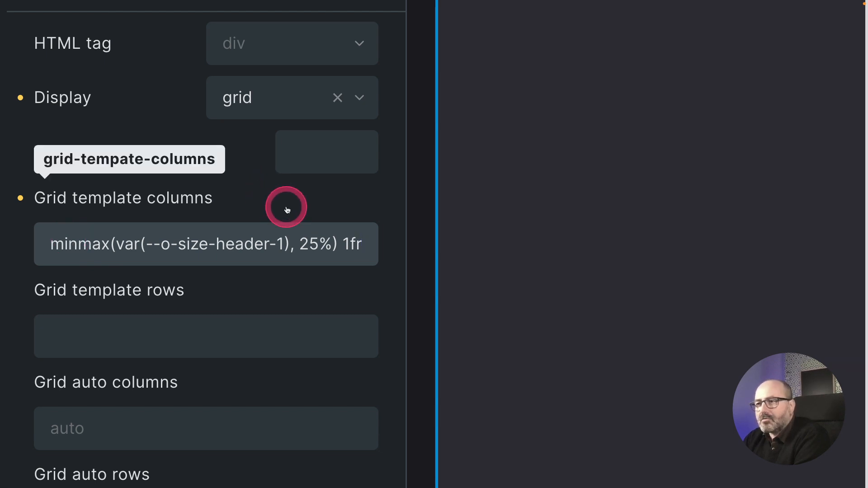
click(241, 259)
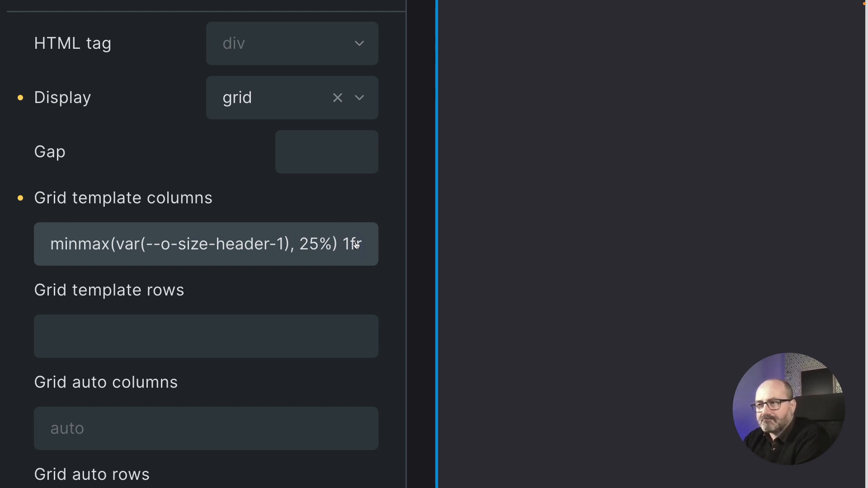
drag(339, 244, 55, 242)
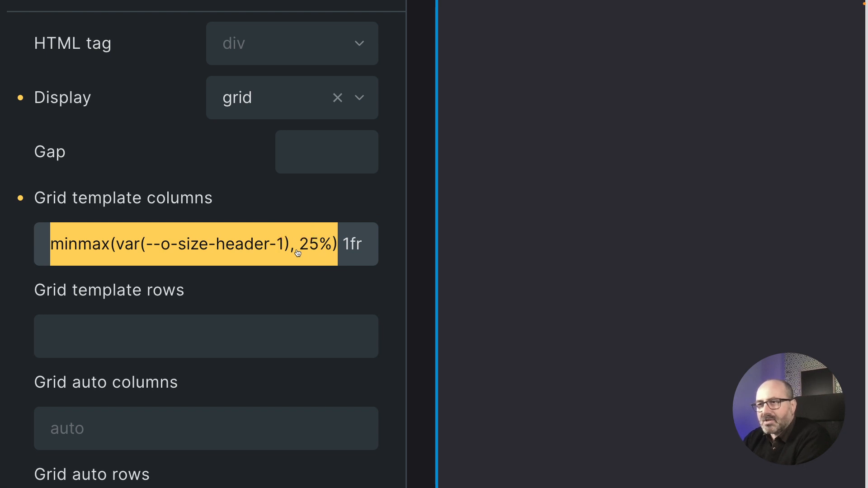
click(110, 246)
click(313, 247)
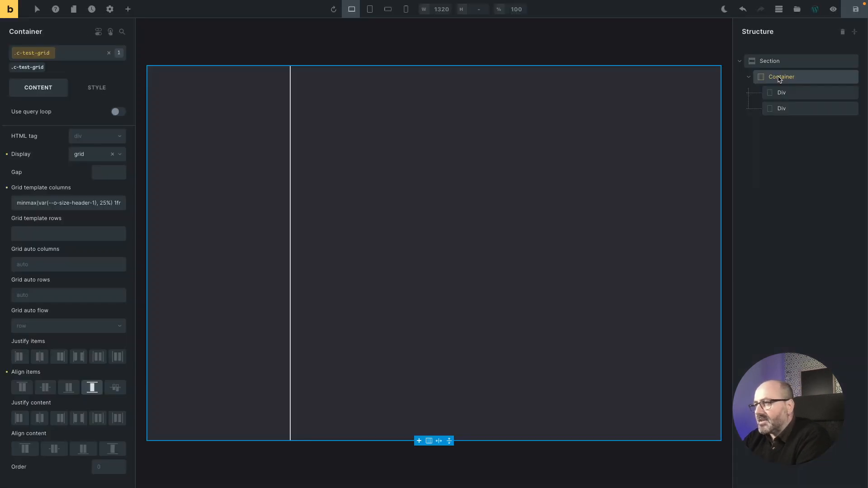
- Save the page and open the background settings of the container's first div
click(856, 9)
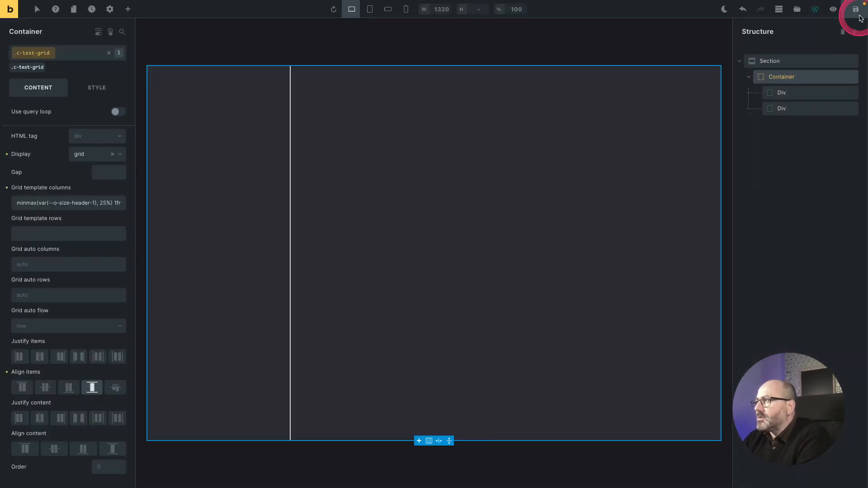
right_click(9, 12)
key(Escape)
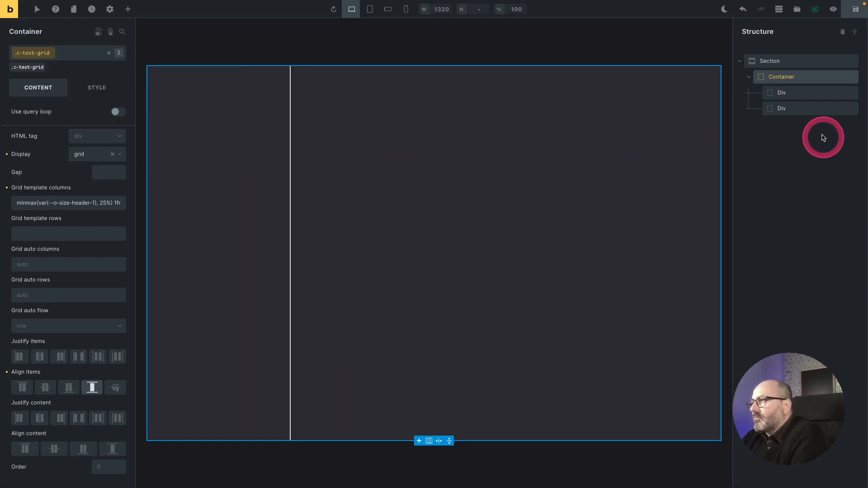
click(810, 97)
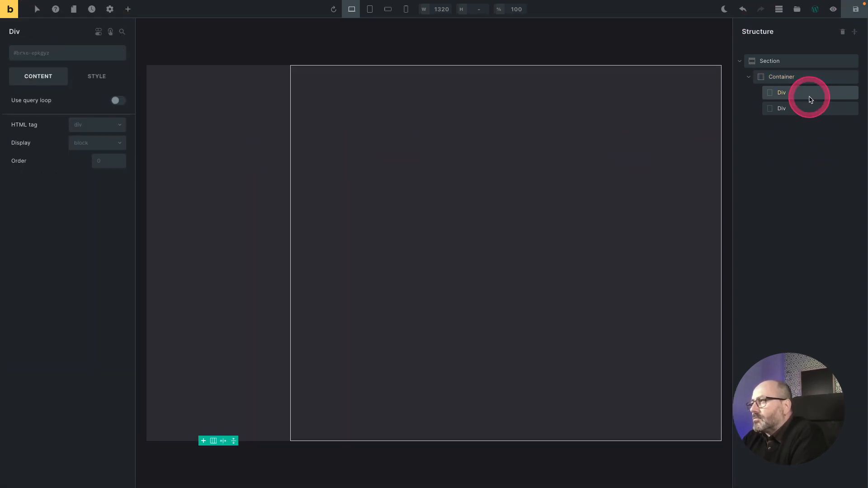
click(100, 81)
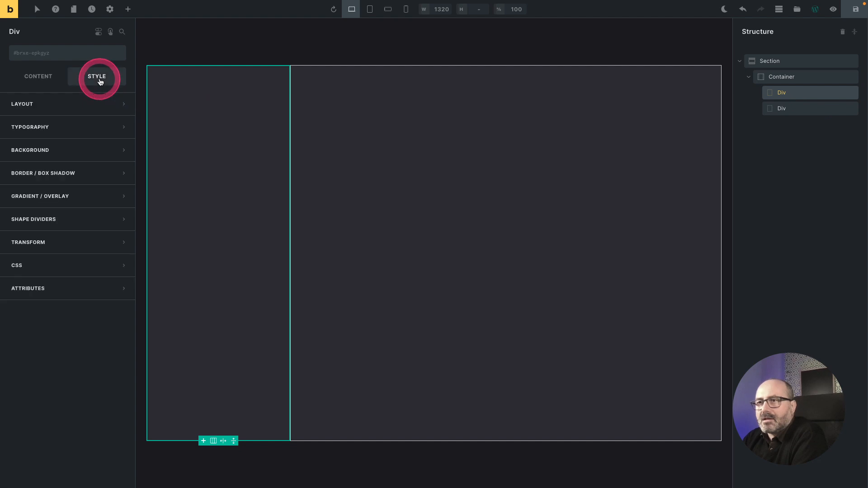
click(62, 150)
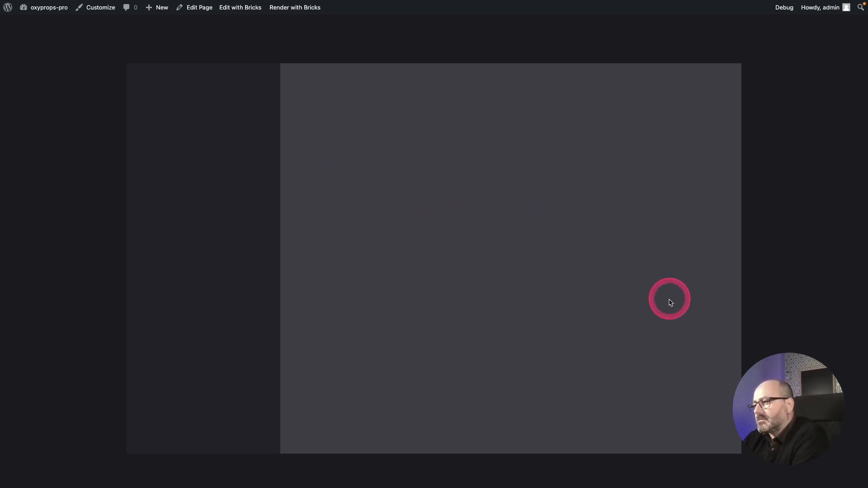
- Inspect the front-end page in the browser's developer tools and check the sidebar layout at a narrower responsive width
right_click(796, 181)
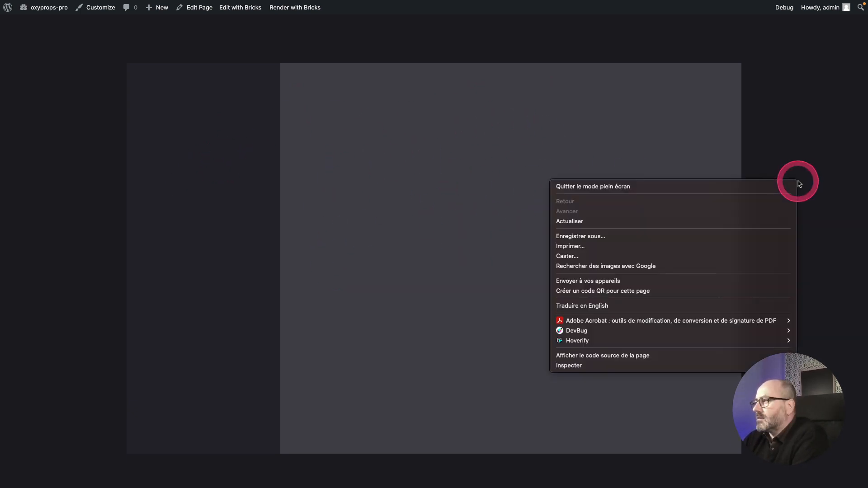
click(702, 365)
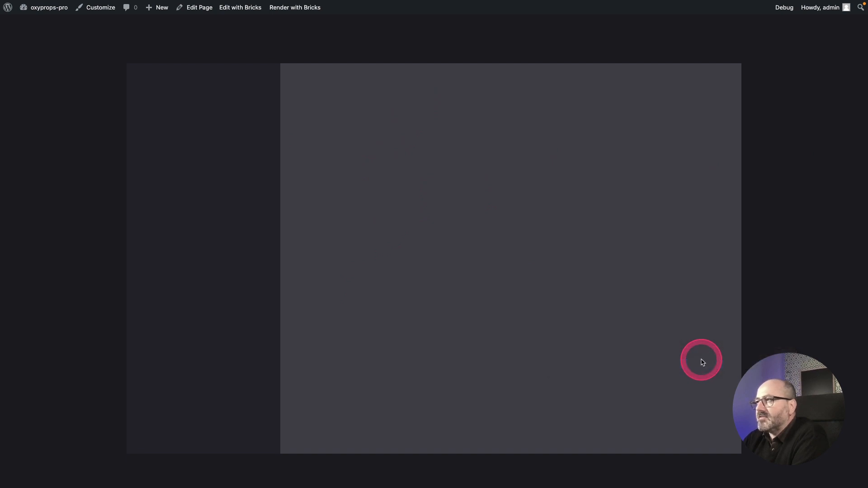
key(super+shift+m)
drag(518, 259, 461, 251)
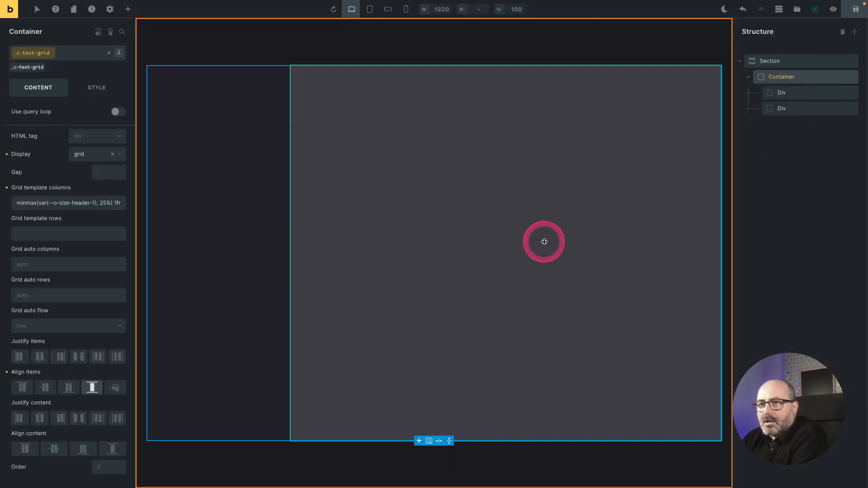
- Try the sidebar presets var(--o-left-sidebar-1) and var(--o-left-sidebar-2) as the c-test-grid class's template columns
click(67, 203)
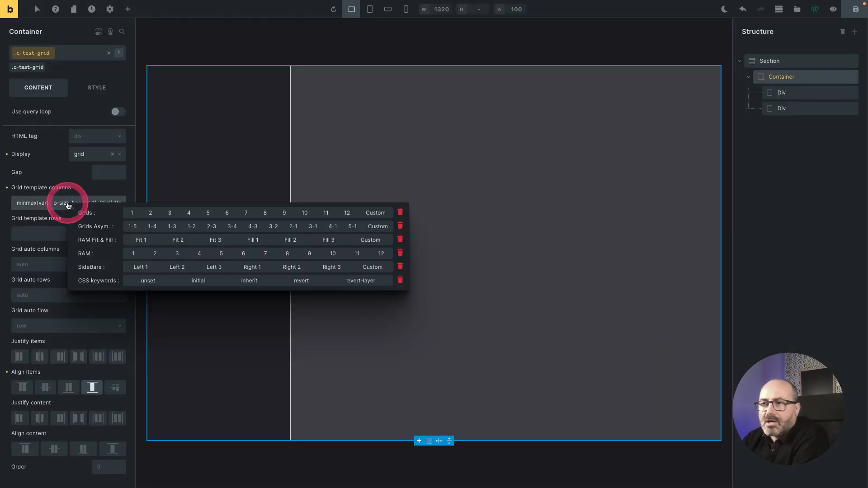
click(140, 267)
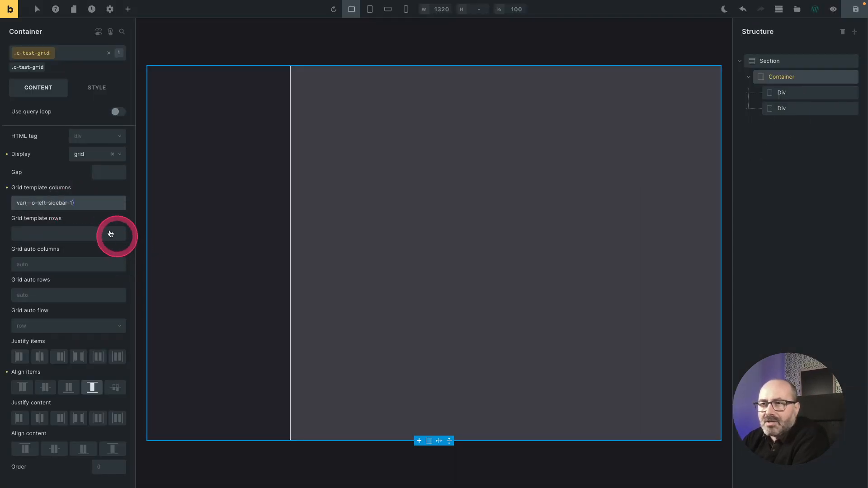
click(77, 205)
click(183, 265)
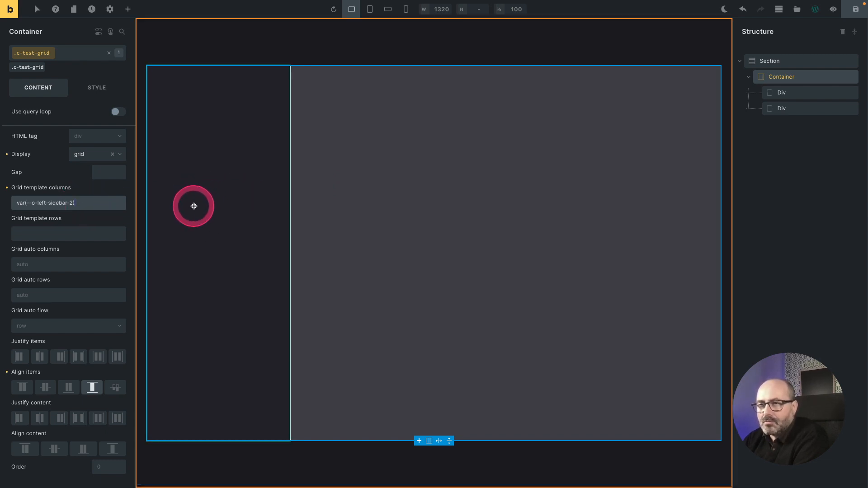
click(81, 203)
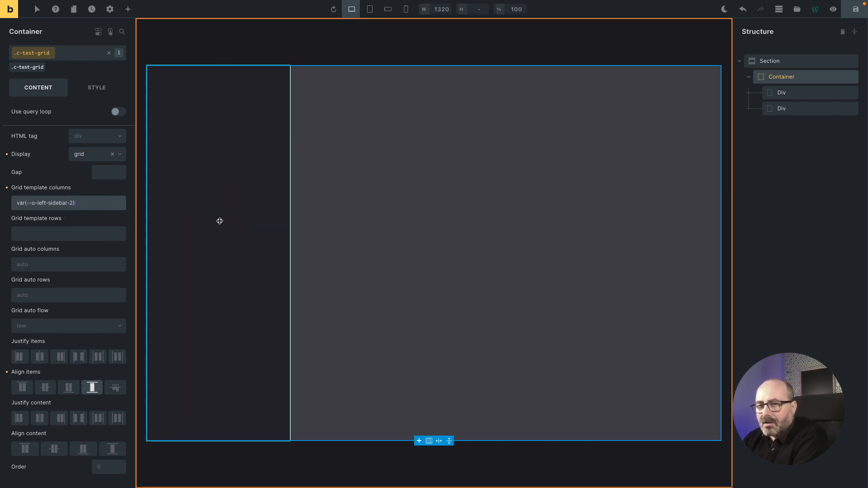
click(218, 223)
- Insert the custom sidebar preset in the template columns and change it to minmax(15rem, 40%) 1fr
click(121, 202)
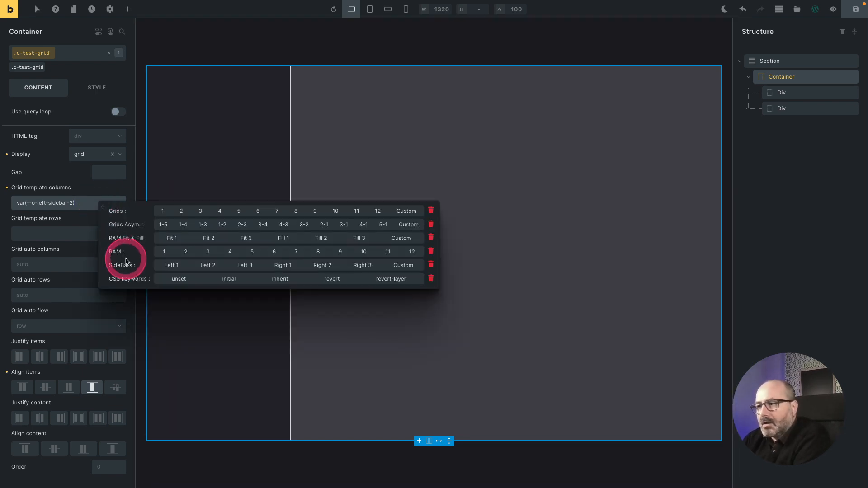
click(389, 266)
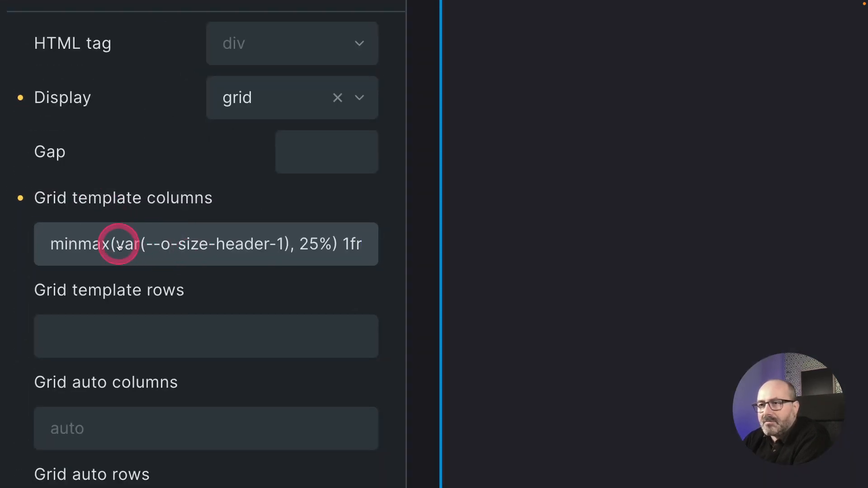
drag(119, 246, 286, 245)
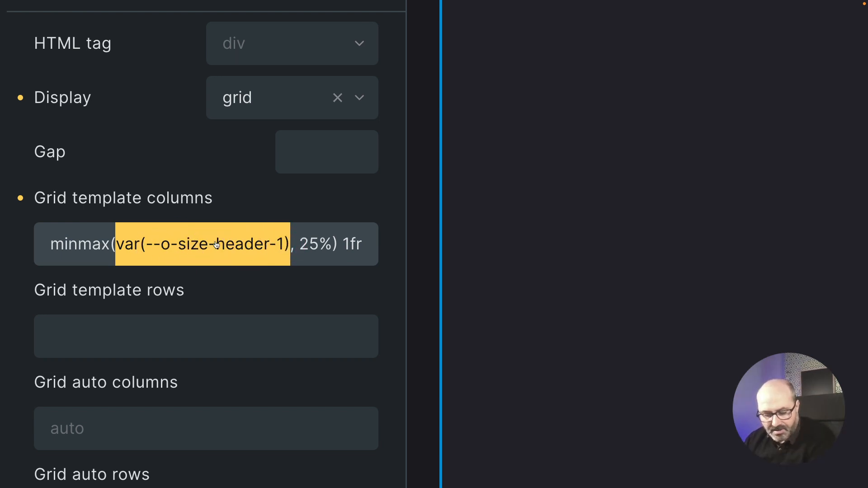
text(15rem)
click(173, 244)
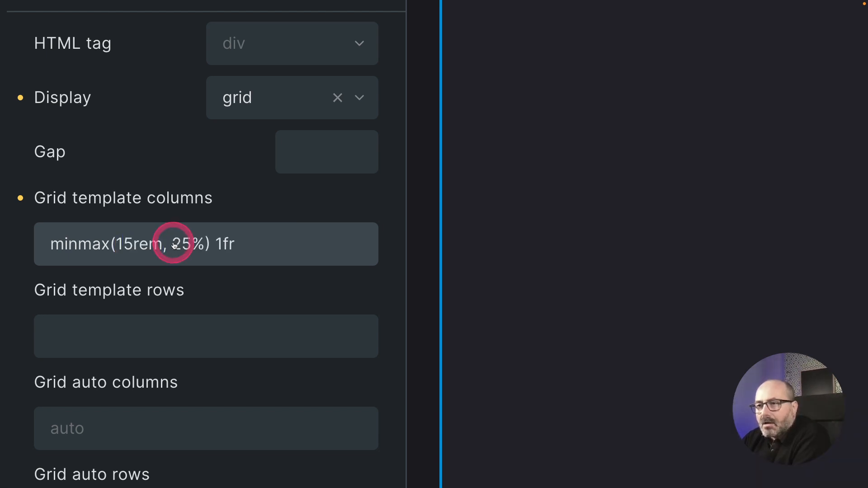
drag(174, 245, 195, 245)
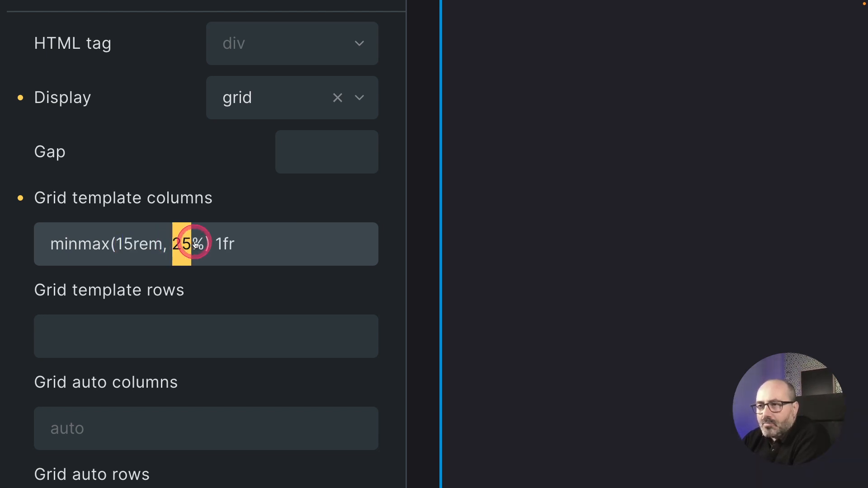
text(40)
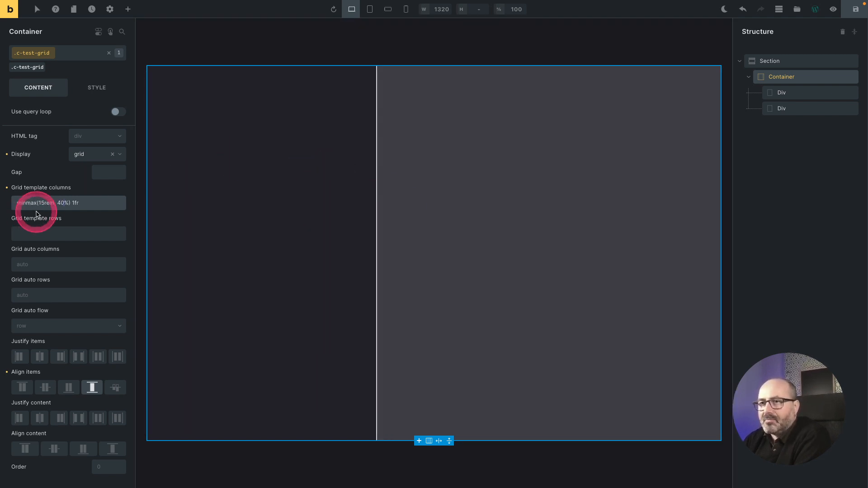
- Preview the layout at the tablet, mobile landscape and mobile portrait breakpoints and return to desktop
click(370, 9)
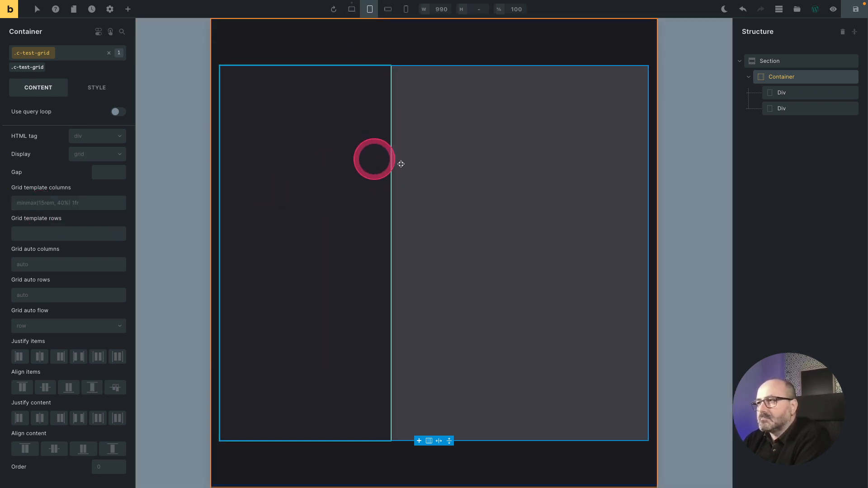
click(388, 9)
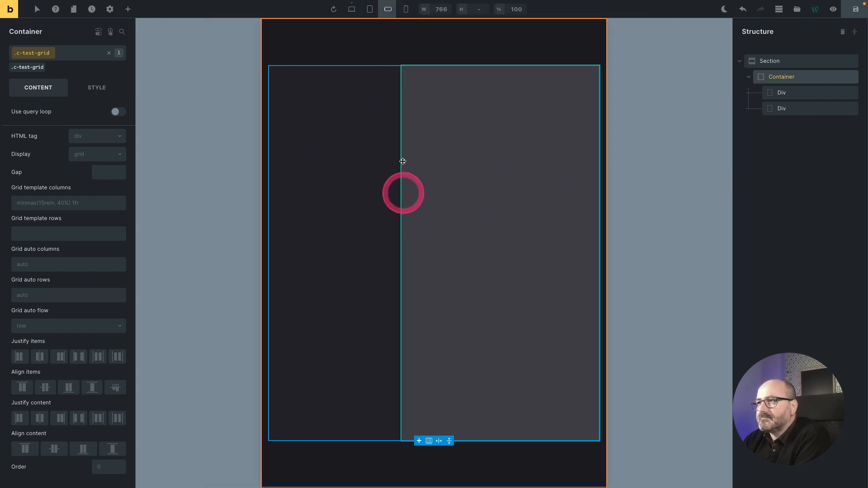
click(406, 9)
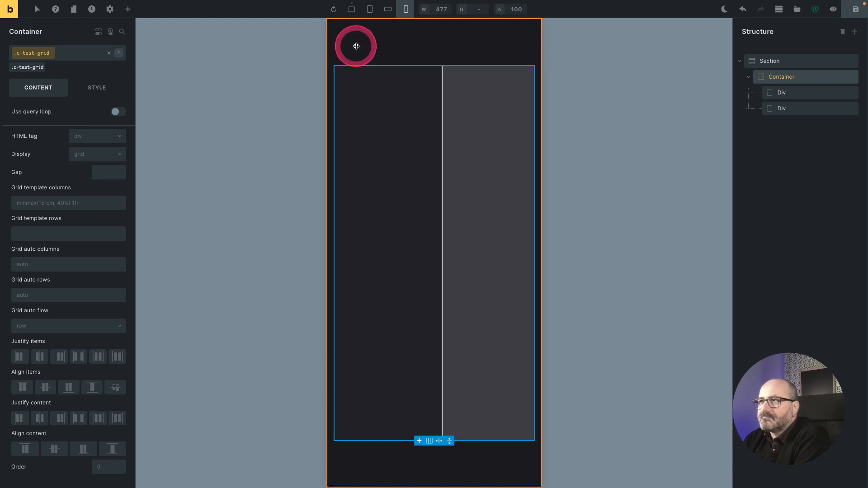
click(353, 10)
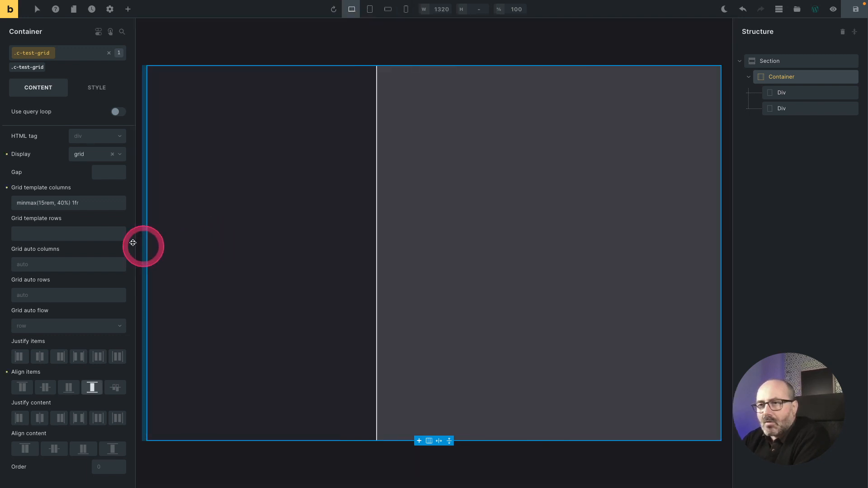
- Try the var(--o-right-sidebar-1) preset, and replace it with the custom template columns 1fr minmax(var(--o-size-header-1), 25%)
click(98, 206)
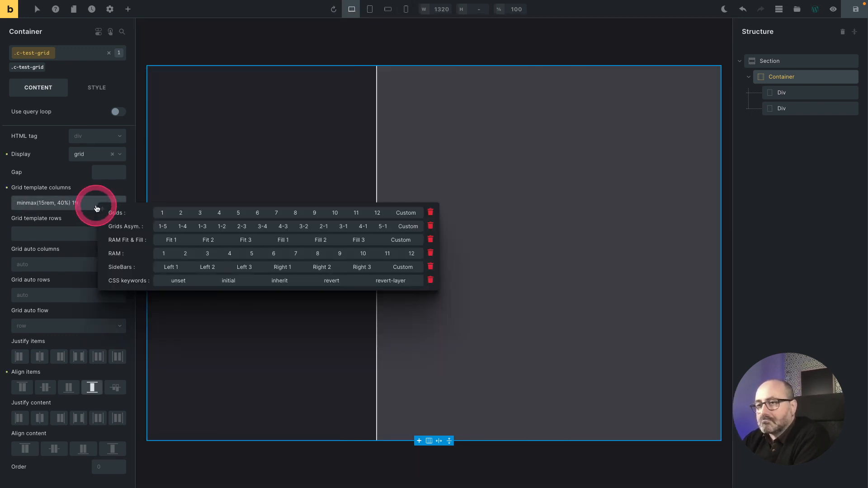
click(283, 267)
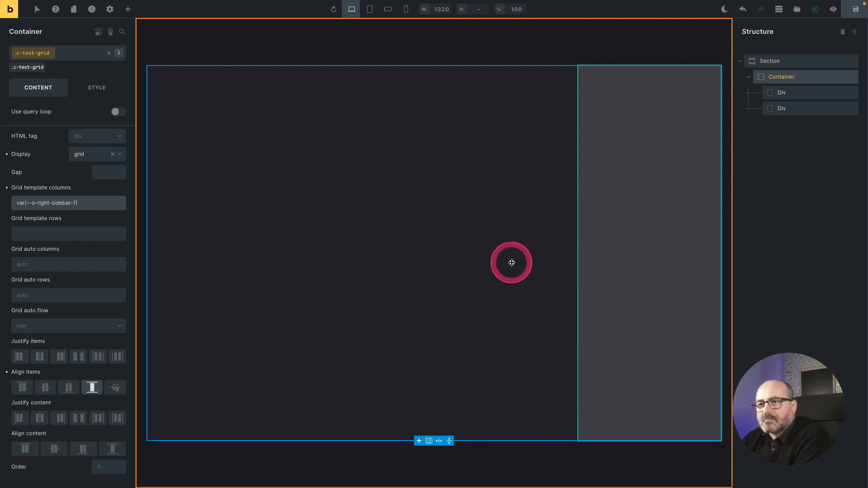
right_click(87, 206)
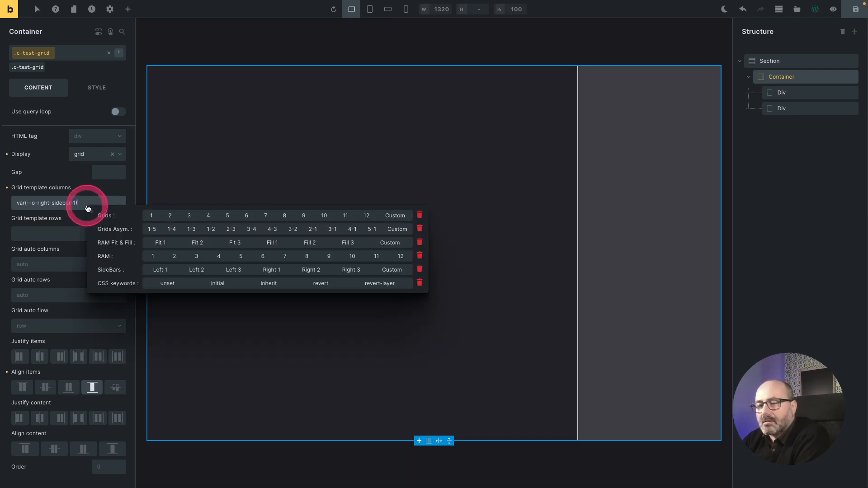
click(383, 267)
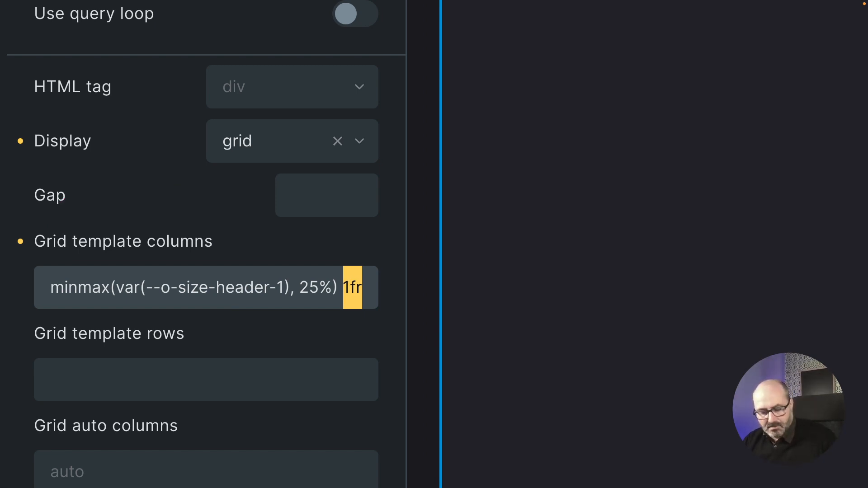
key(BackSpace)
key(BackSpace)
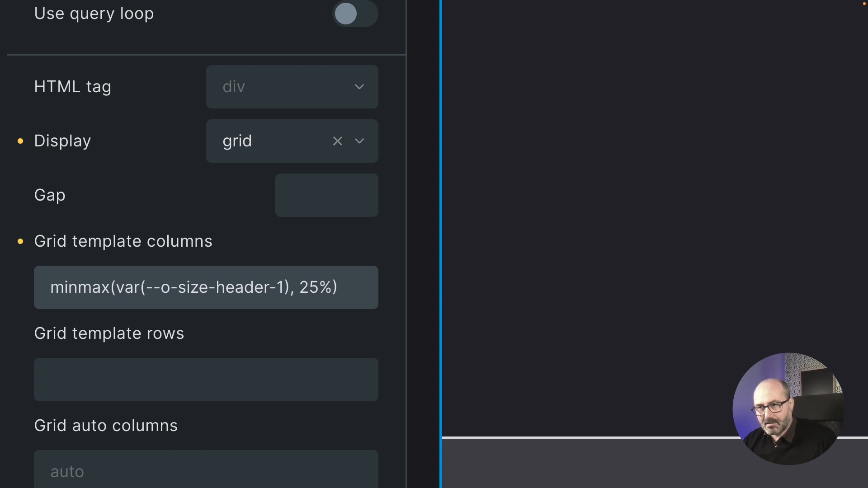
text(1fr)
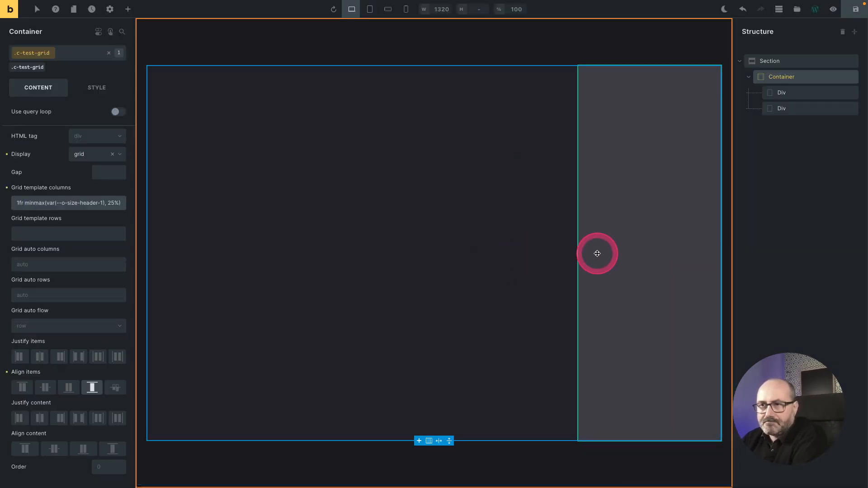
- Open the template column presets for review and delete the container's first div
right_click(89, 203)
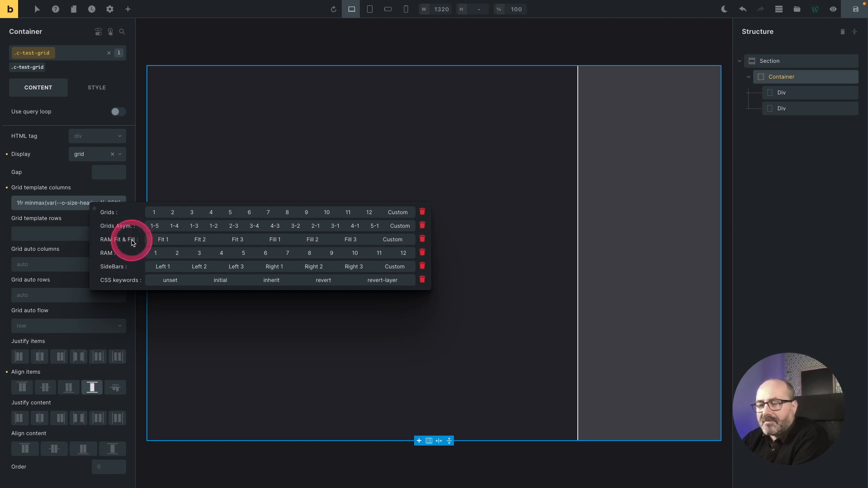
click(809, 93)
right_click(810, 93)
click(815, 148)
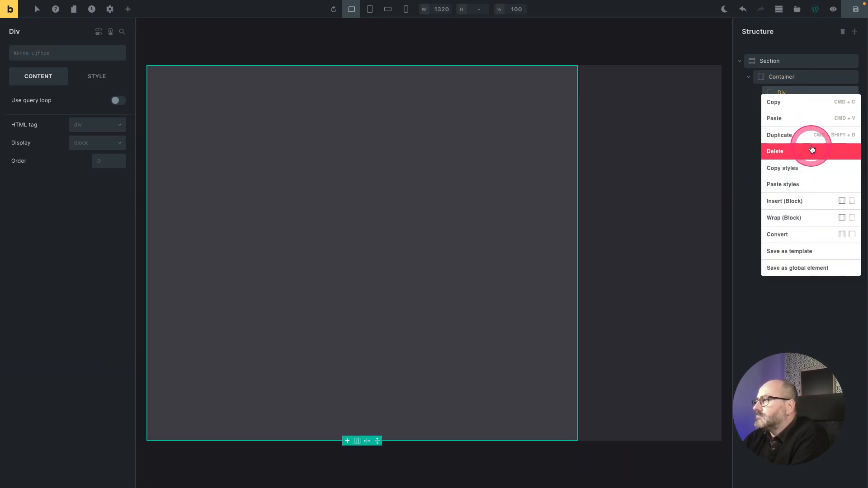
- Replace the container's remaining div with a new div carrying the o-card-2 class, and duplicate it twice
click(813, 150)
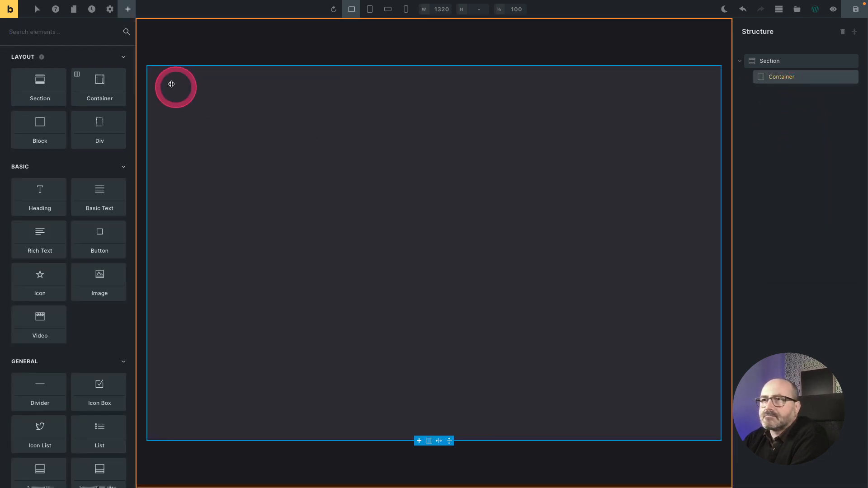
click(104, 124)
click(562, 199)
click(78, 55)
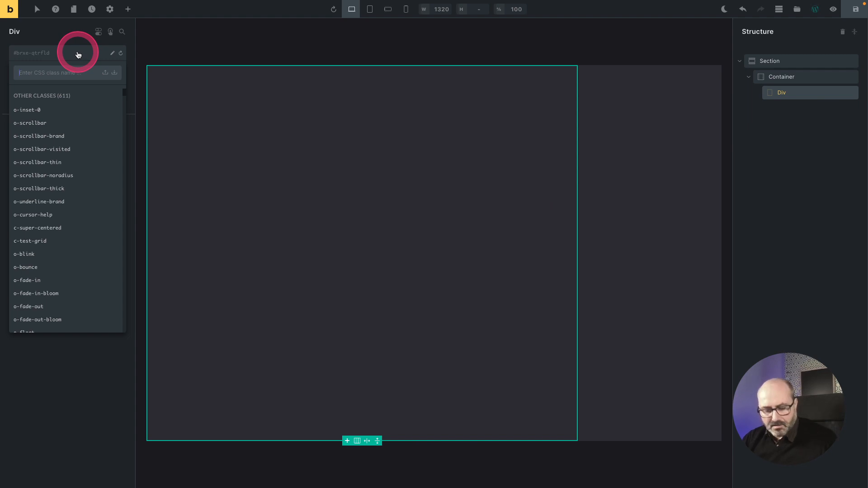
text(card)
click(58, 127)
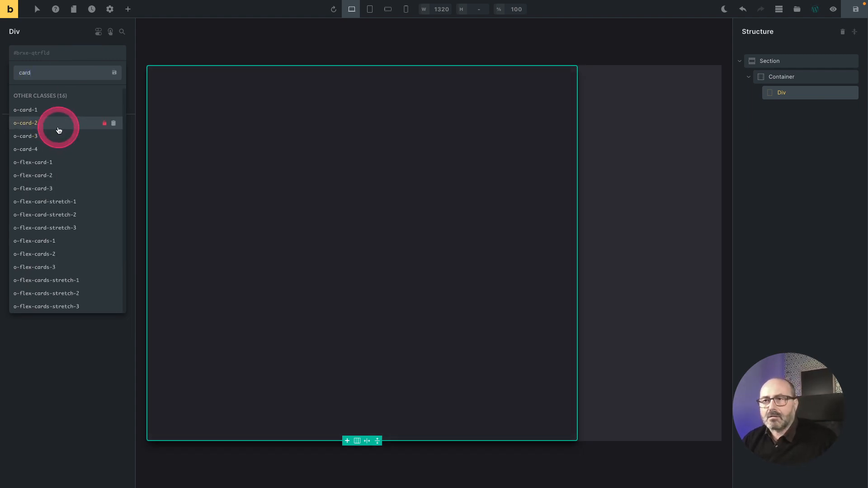
key(super+d)
key(super+d)
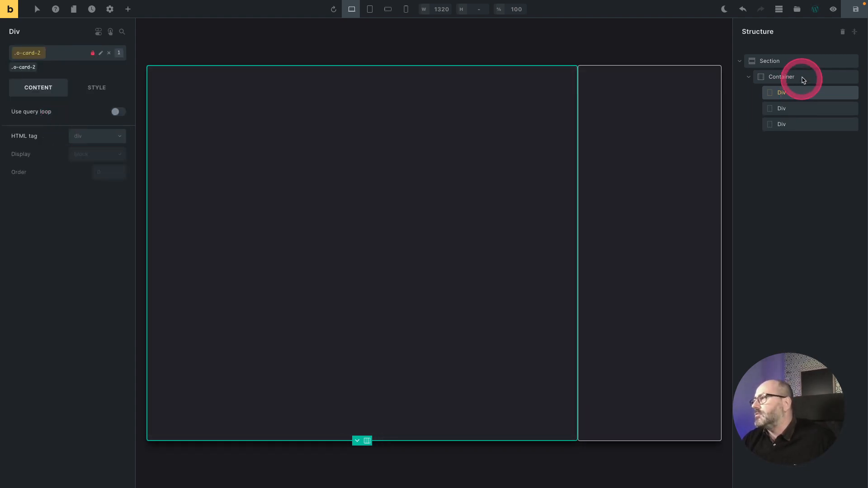
- Clear the grid template columns and the align items setting from the container's c-test-grid class
click(803, 78)
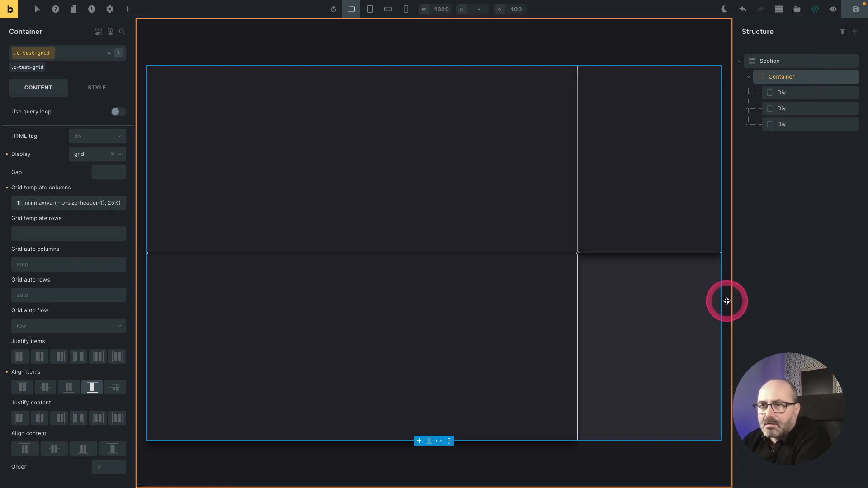
click(86, 203)
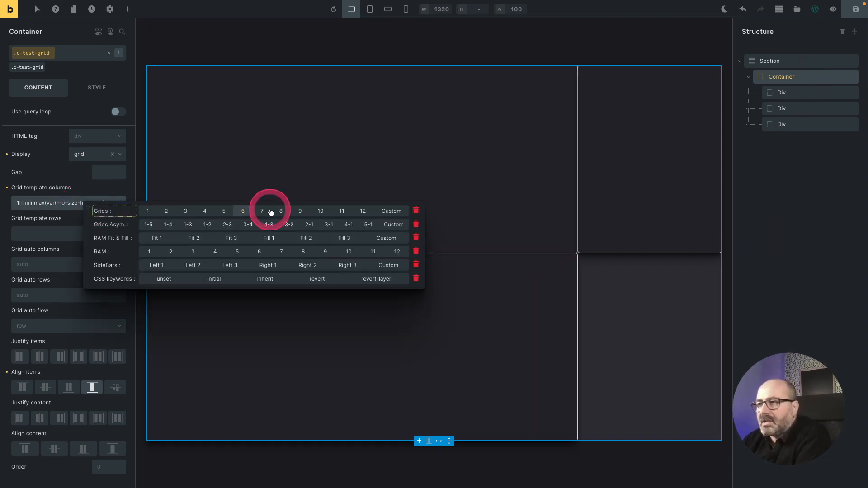
click(415, 218)
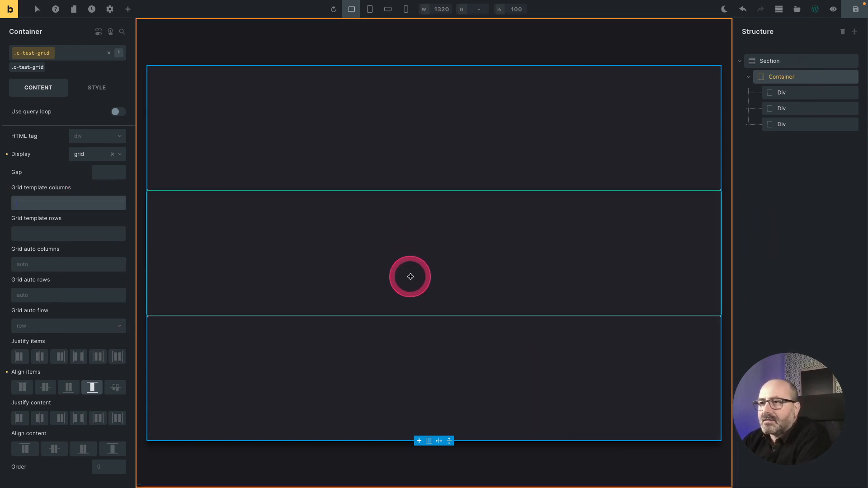
click(89, 390)
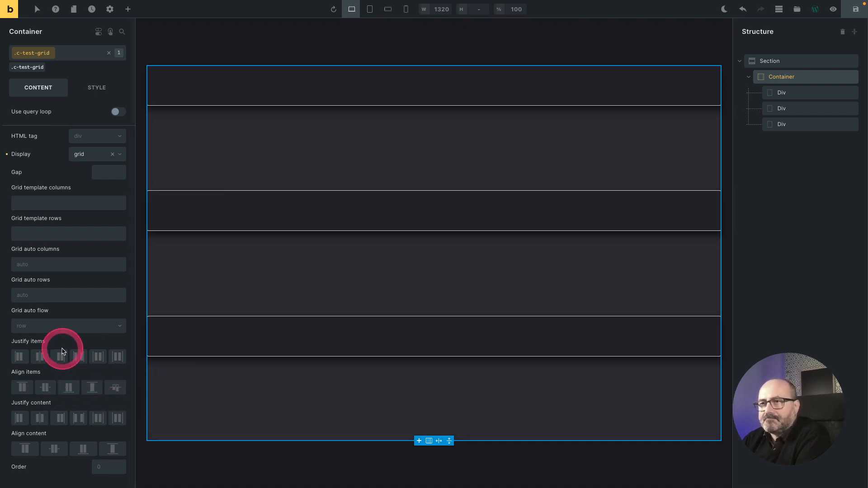
- Add the o-ram-fill-2 and o-gap-2 utility classes to the container
click(77, 54)
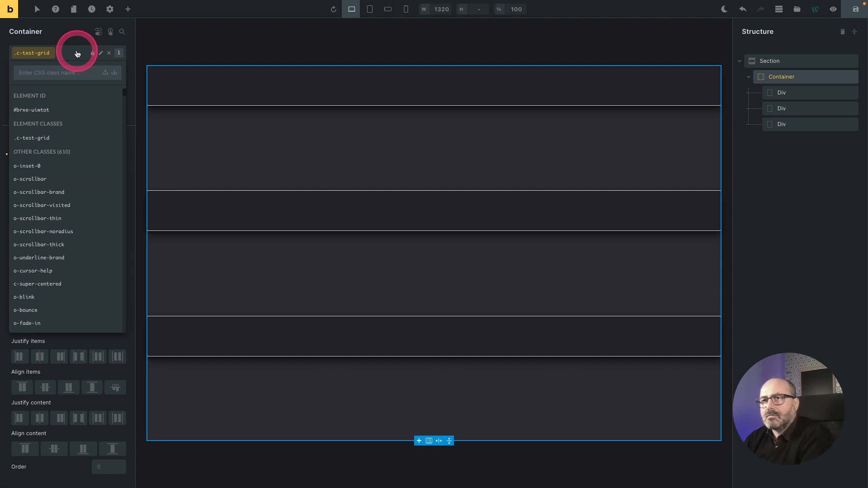
text(ram-fil)
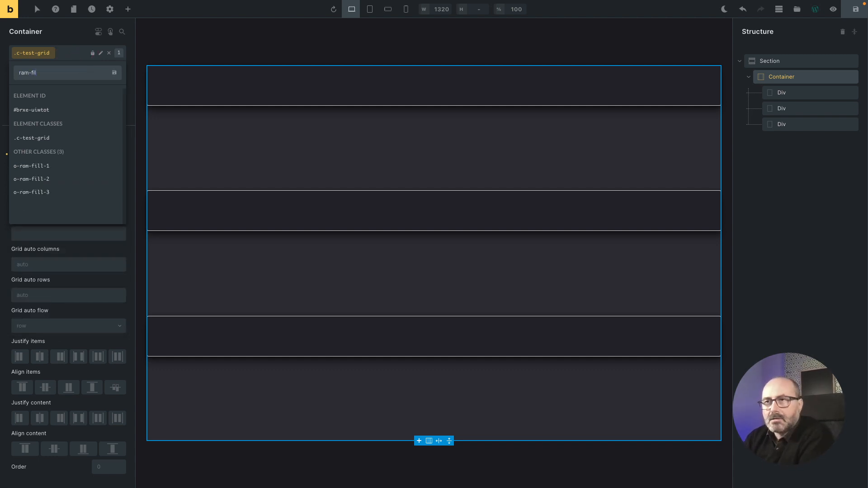
click(56, 171)
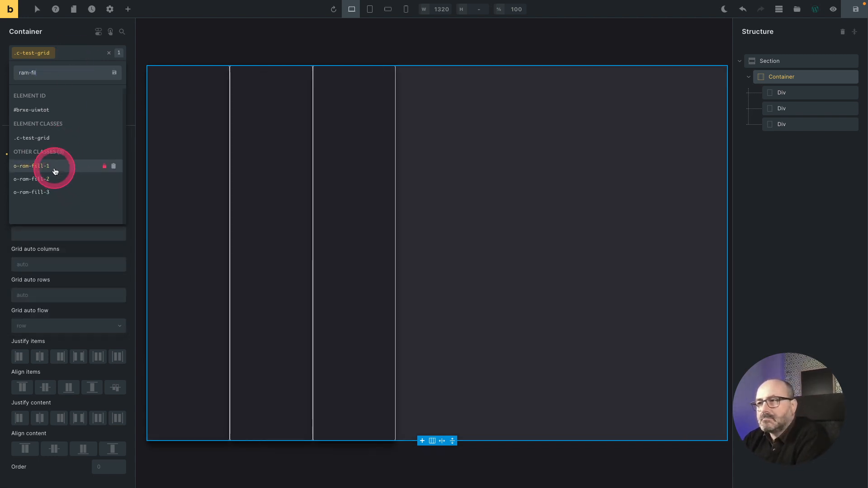
click(49, 179)
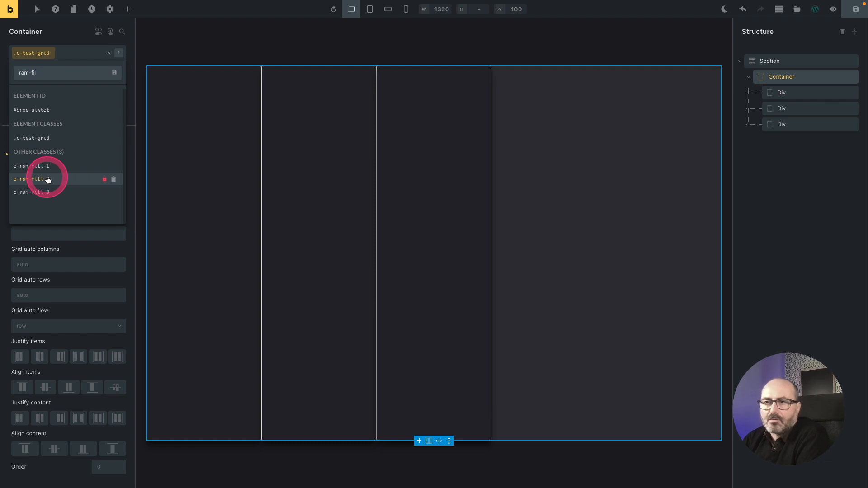
click(47, 179)
click(69, 68)
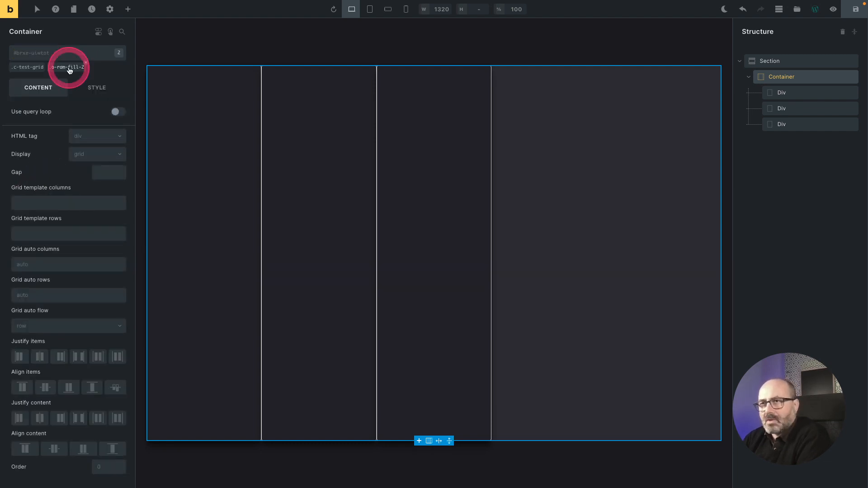
right_click(65, 54)
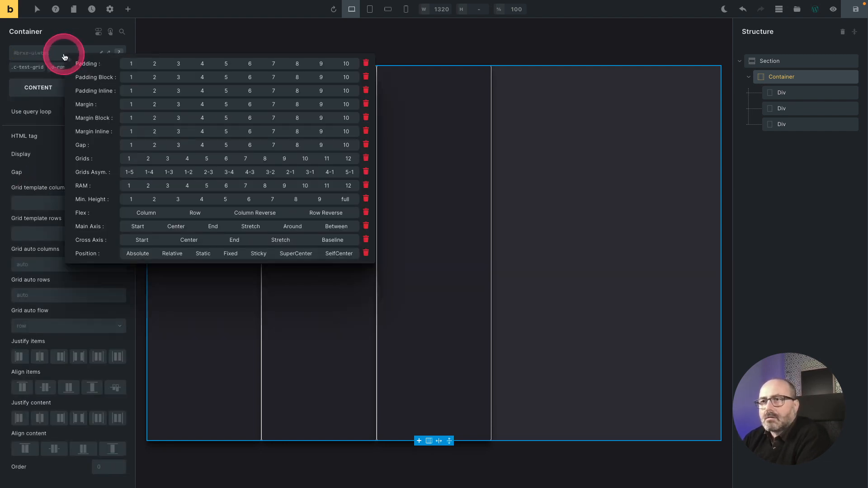
click(156, 145)
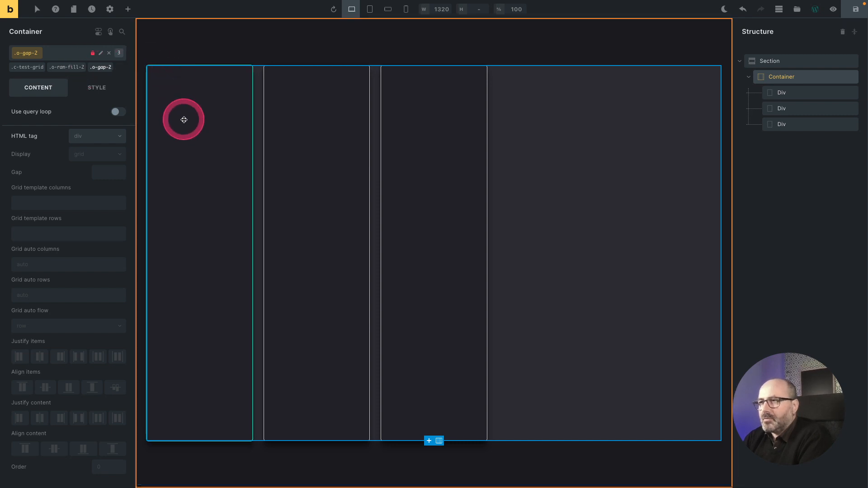
click(190, 119)
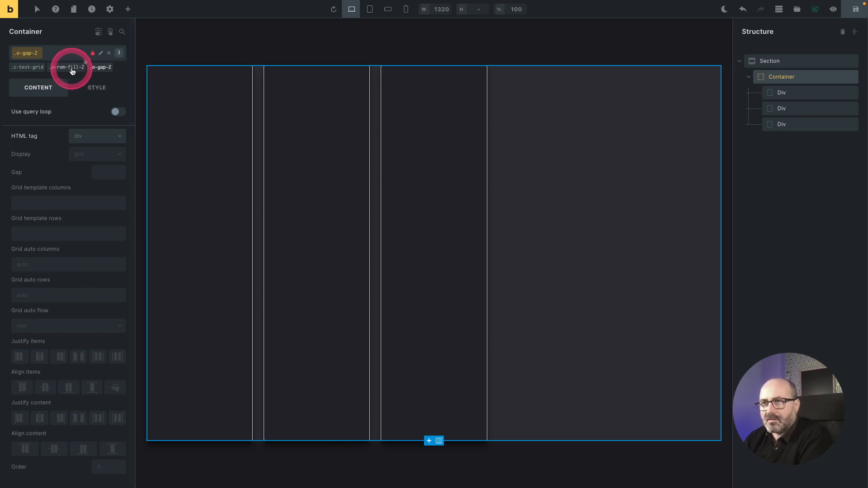
click(177, 104)
drag(177, 104, 178, 121)
click(178, 122)
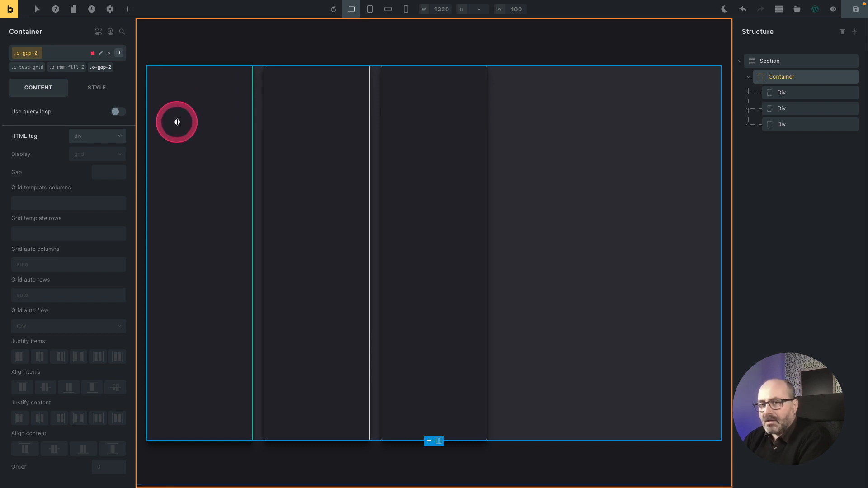
drag(177, 122, 602, 193)
drag(485, 120, 533, 120)
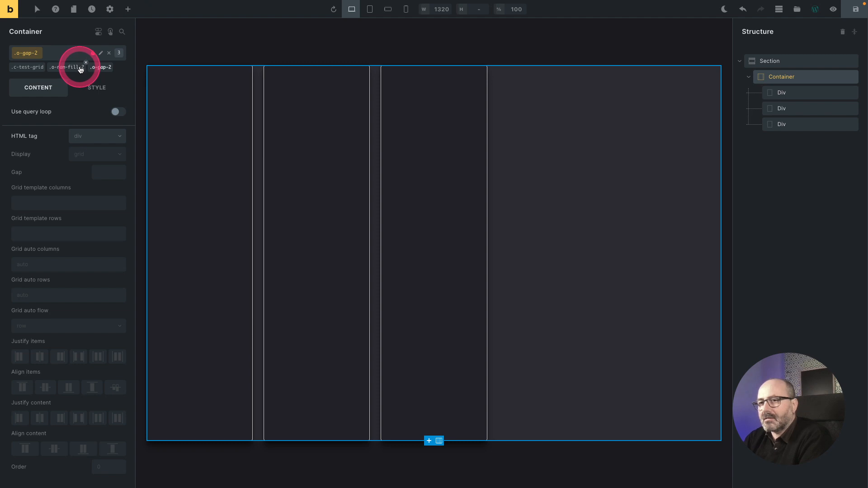
- Duplicate the third card div four times inside the container
click(450, 165)
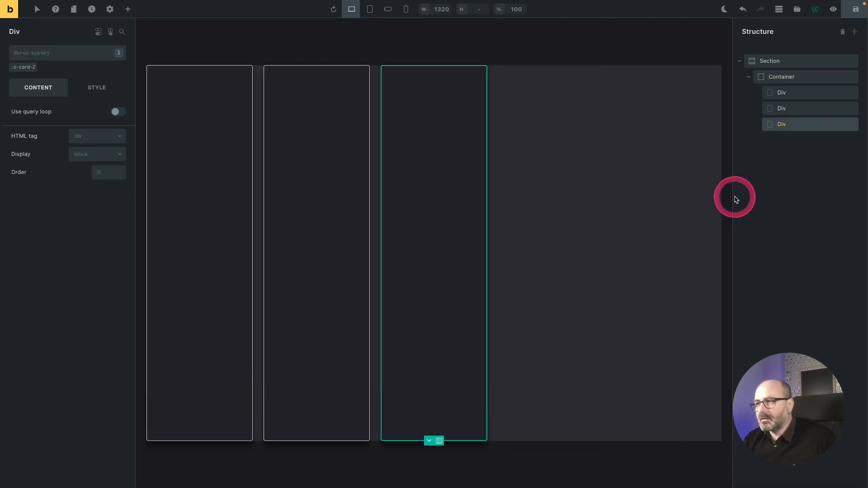
key(ctrl+d)
key(ctrl+d)
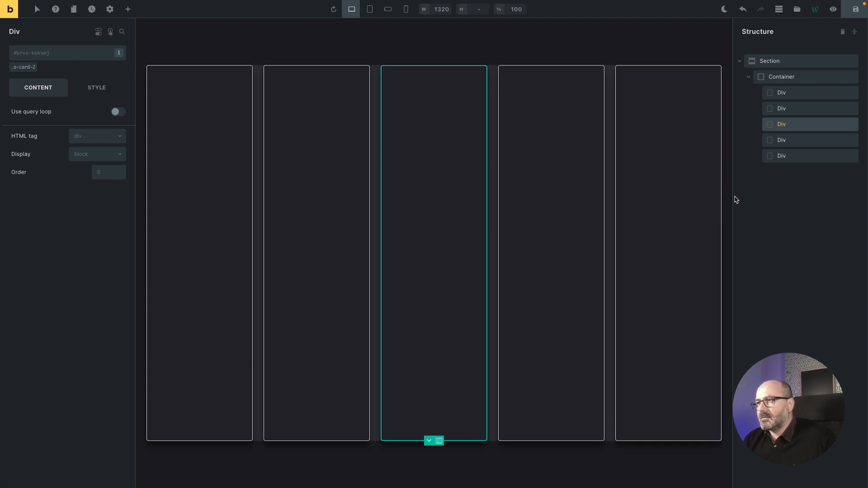
key(ctrl+d)
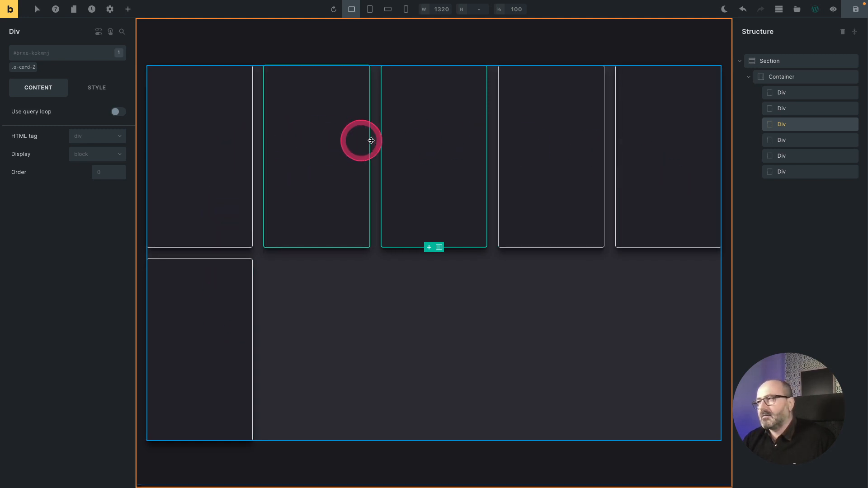
key(ctrl+d)
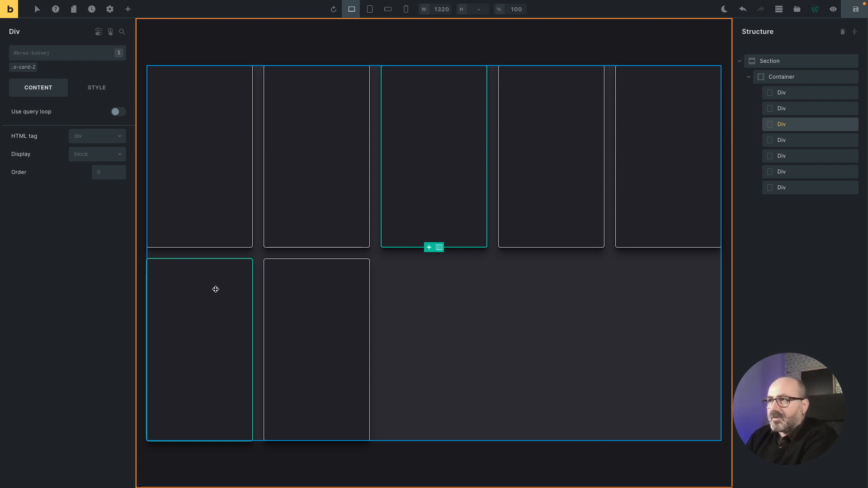
key(ctrl+z)
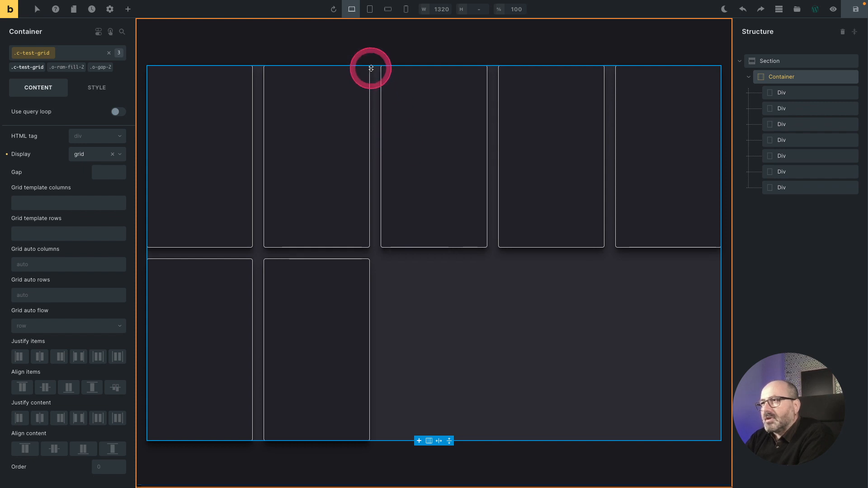
- Preview the auto-fill card layout at the tablet, mobile landscape and mobile portrait breakpoints
click(370, 10)
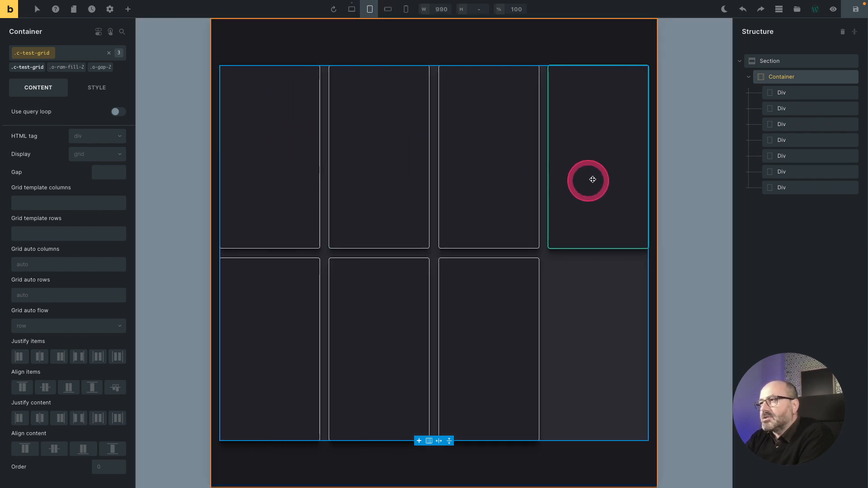
click(352, 9)
click(370, 10)
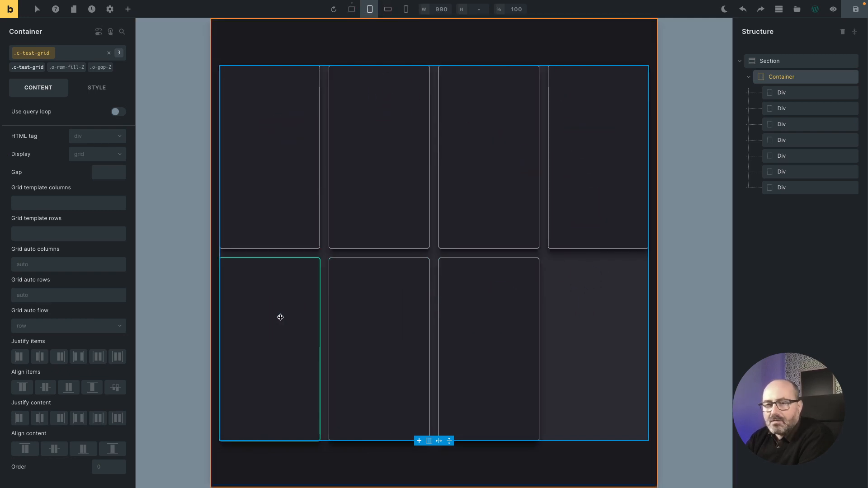
click(388, 9)
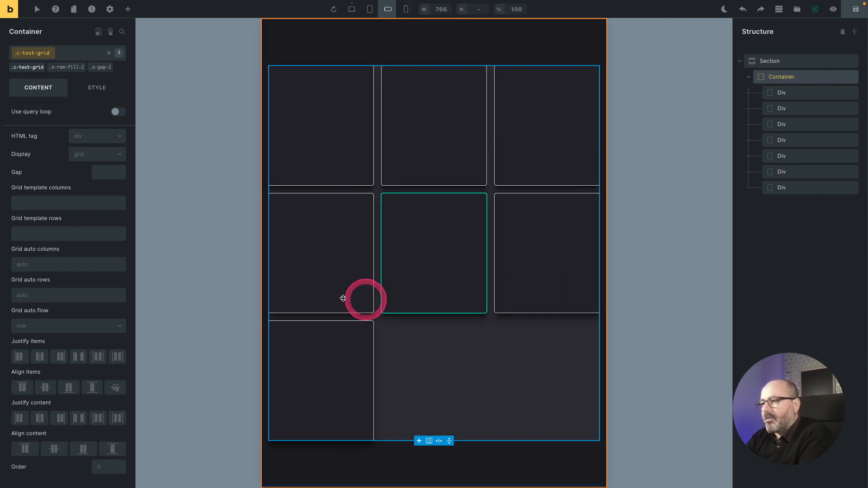
click(402, 11)
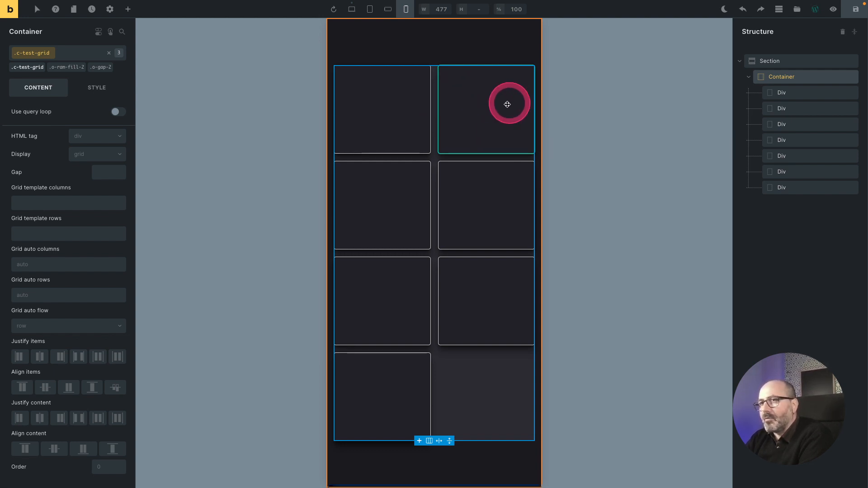
- Remove the o-ram-fill-2 and o-gap-2 classes from the container, and return to the c-test-grid class at the desktop breakpoint
click(86, 63)
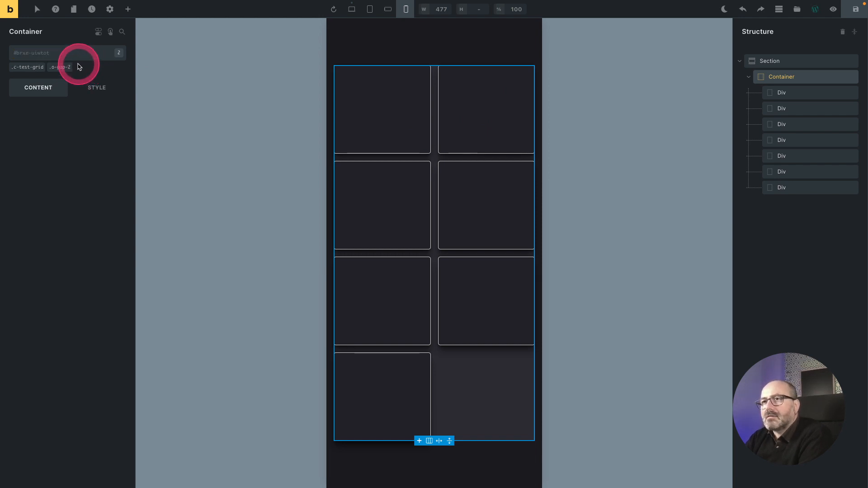
click(72, 66)
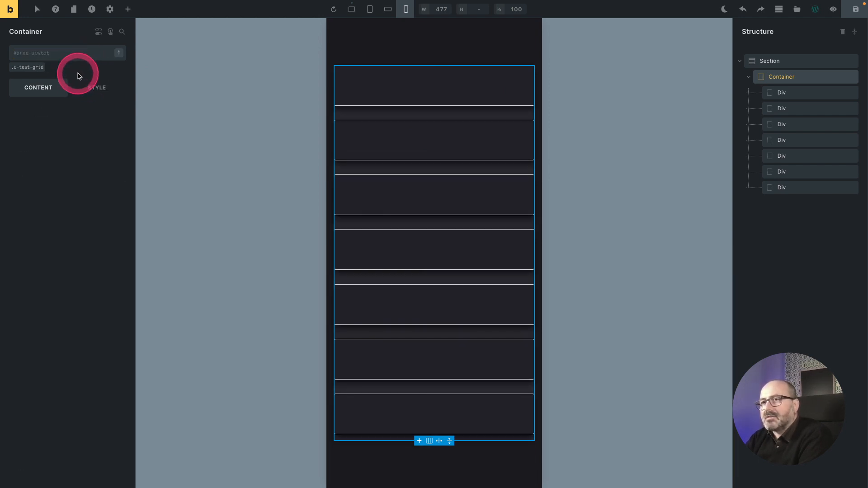
click(26, 68)
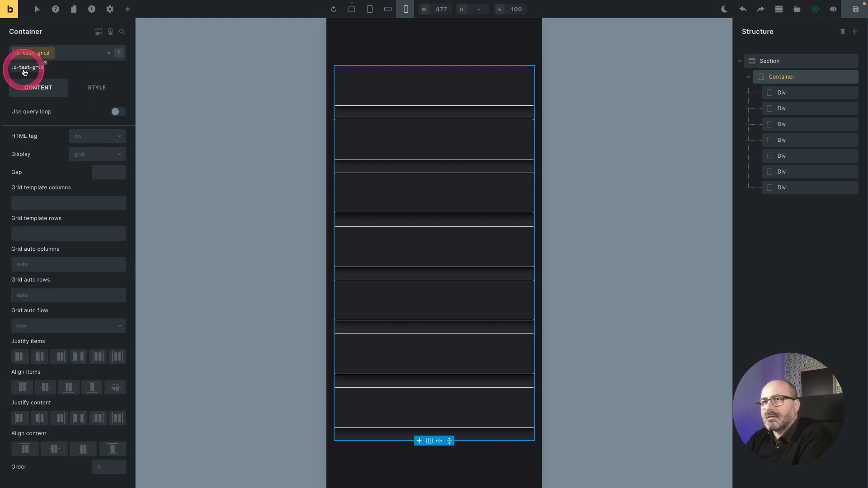
click(50, 206)
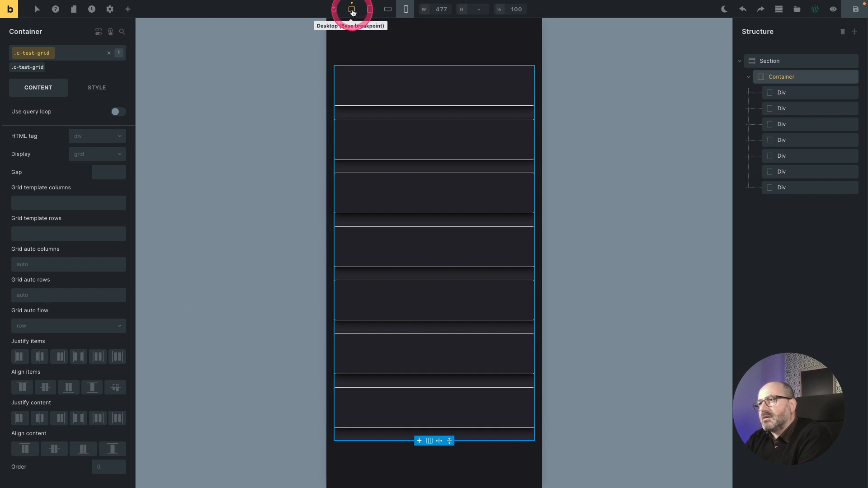
click(352, 10)
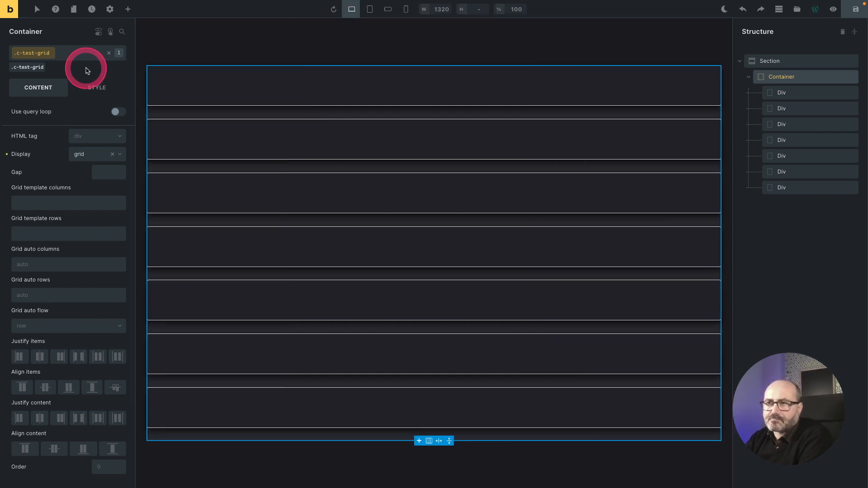
- Set the c-test-grid template columns to the var(--o-ram-fill-2) preset and stretch the aligned items
click(35, 206)
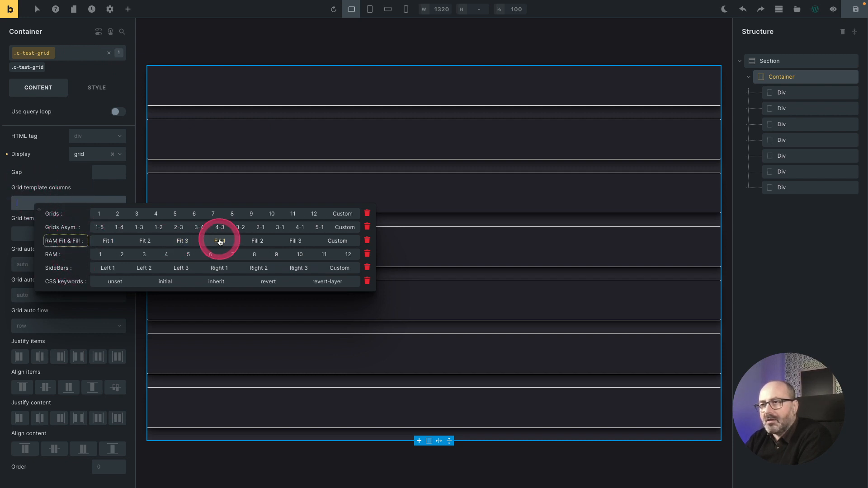
click(249, 242)
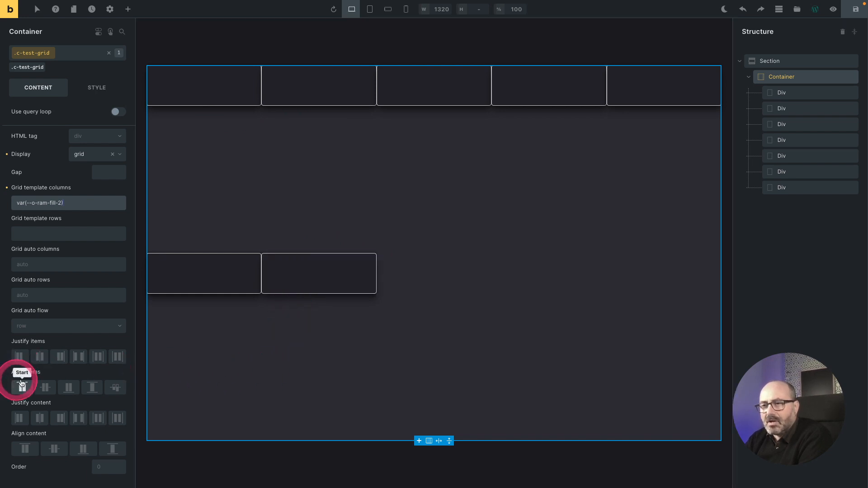
click(92, 387)
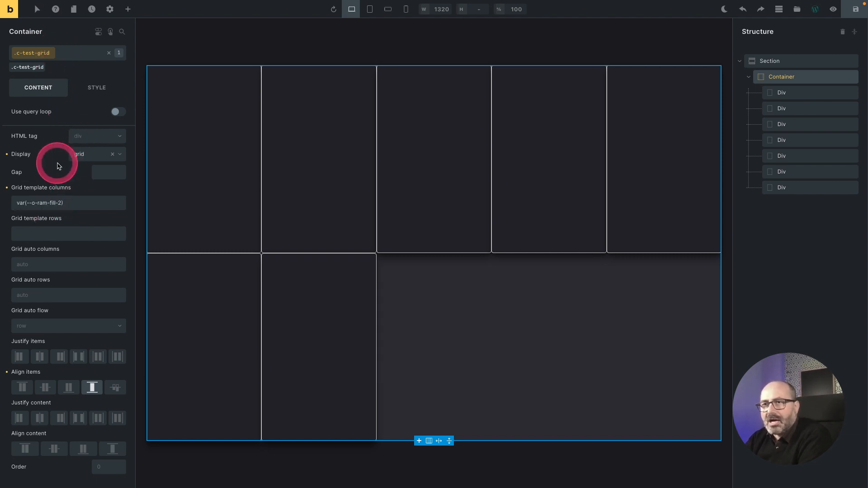
- Set the c-test-grid gap to the fluid size 2 variable, var(--o-size-fluid-2)
click(112, 173)
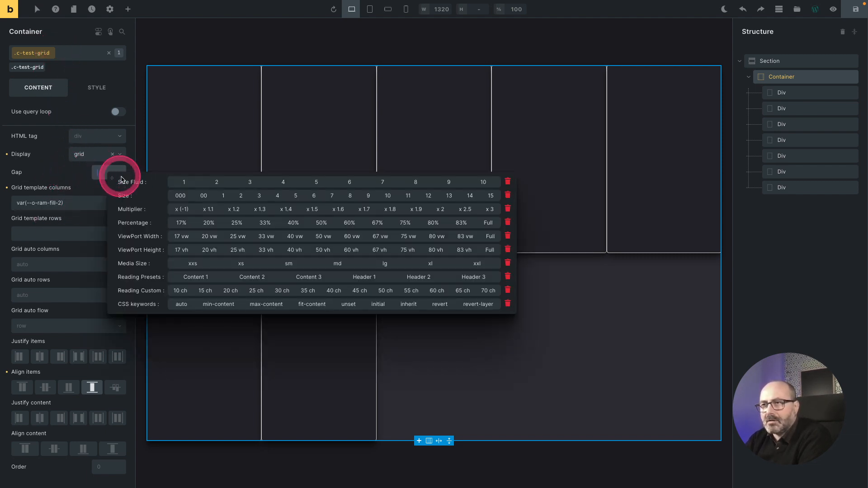
click(196, 182)
click(213, 182)
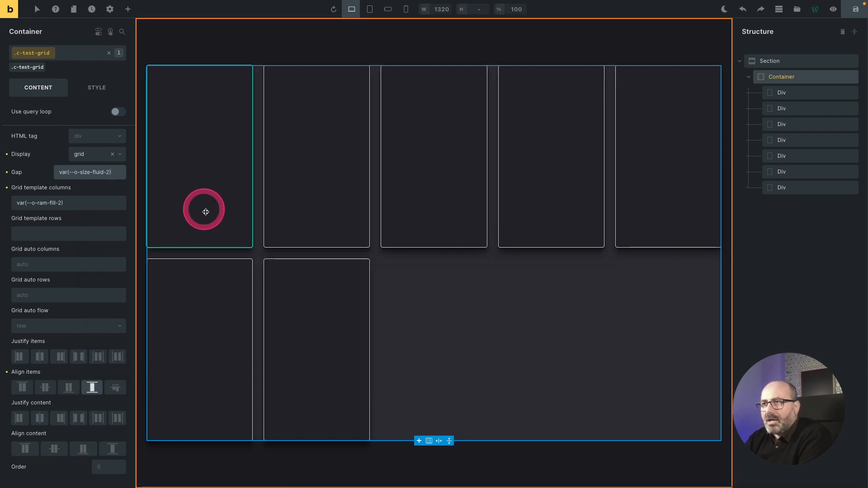
- Preview the gapped auto-fill card grid at the tablet and mobile landscape breakpoints, and return to the desktop breakpoint
click(369, 9)
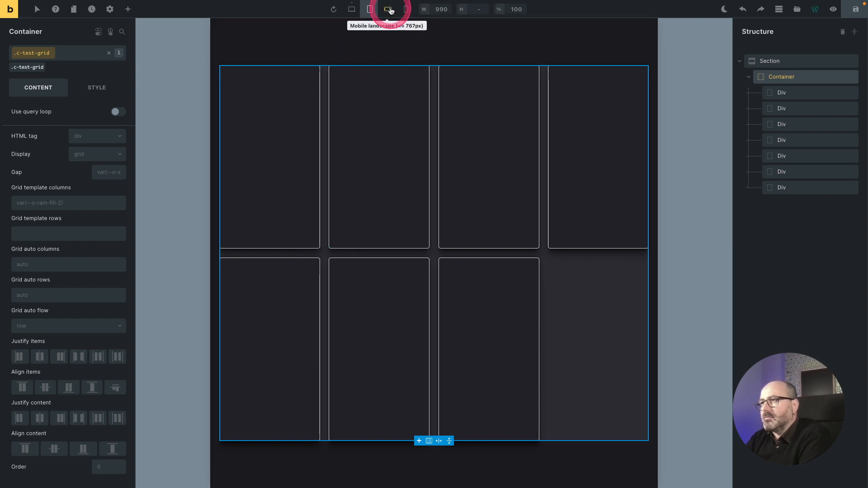
click(389, 11)
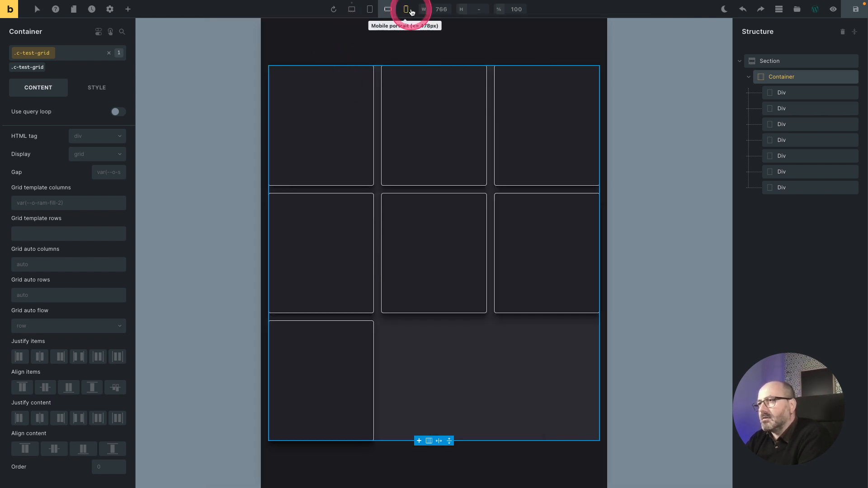
click(352, 8)
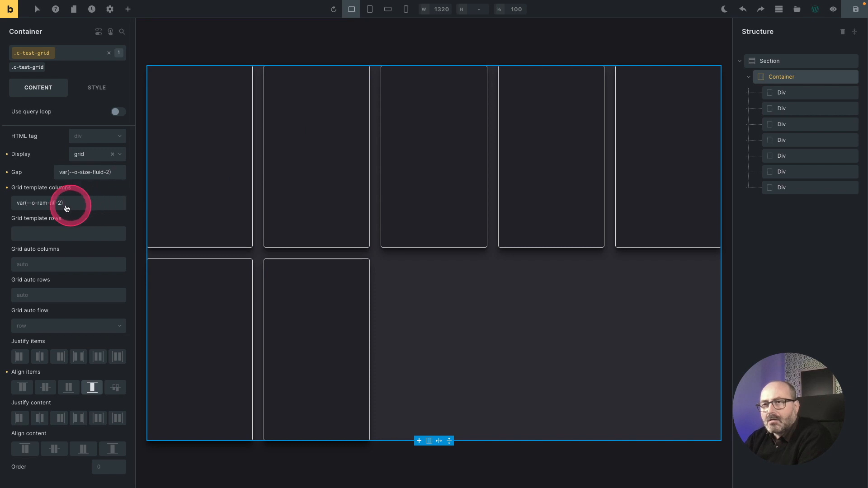
- Replace the c-test-grid template columns value with the Custom RAM Fit & Fill definition
click(43, 205)
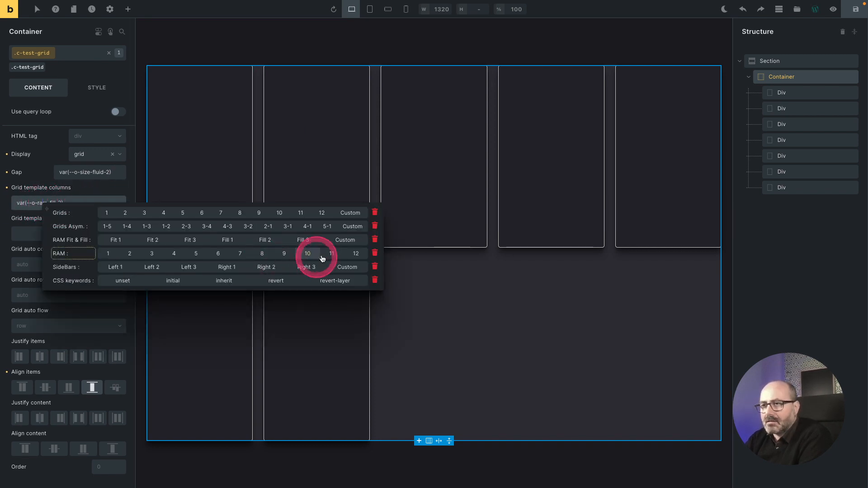
click(345, 240)
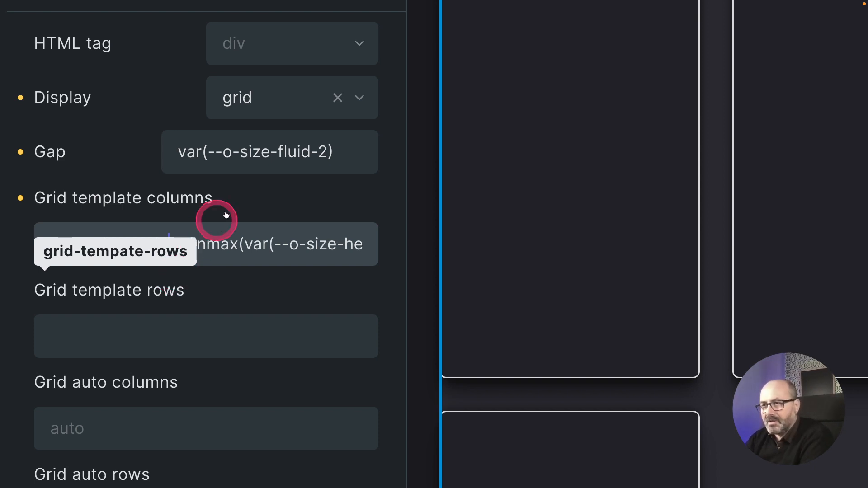
- Set the container's grid template columns to repeat( auto-fill, minmax(var(--o-size-header-2), 1fr )) and save the page
click(305, 244)
text(2)
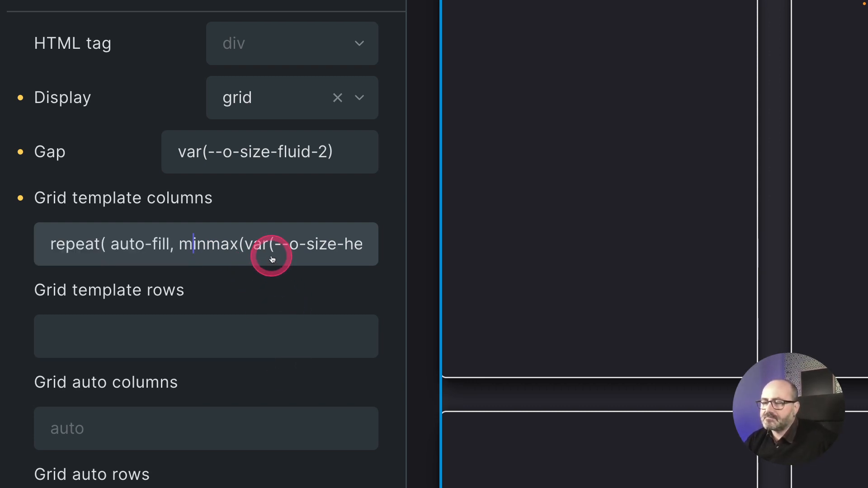
scroll(272, 260, right, 3)
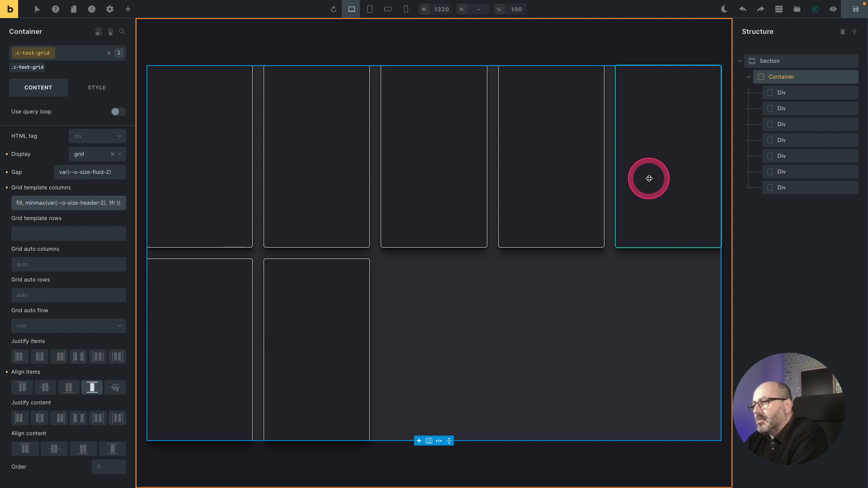
key(super+s)
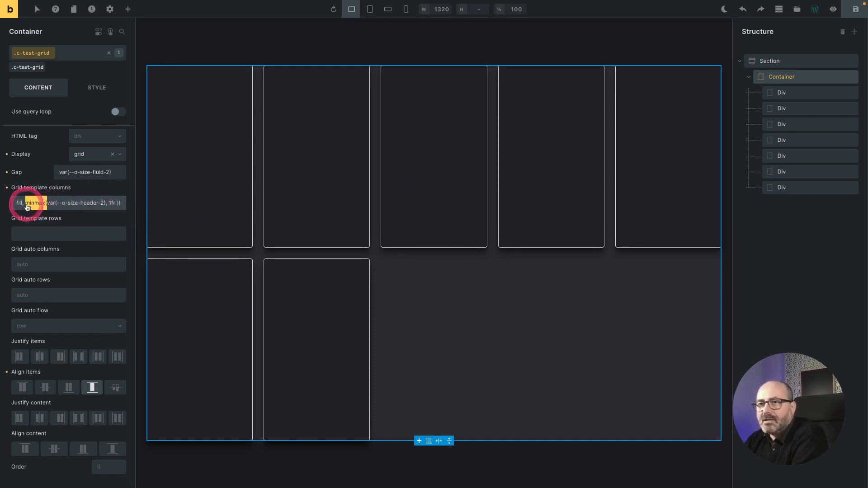
- Reduce the grid template columns to repeat( auto-fill, var(--o-size-header-2)) and preview the grid at tablet portrait width before returning to desktop
drag(106, 206, 117, 205)
key(BackSpace)
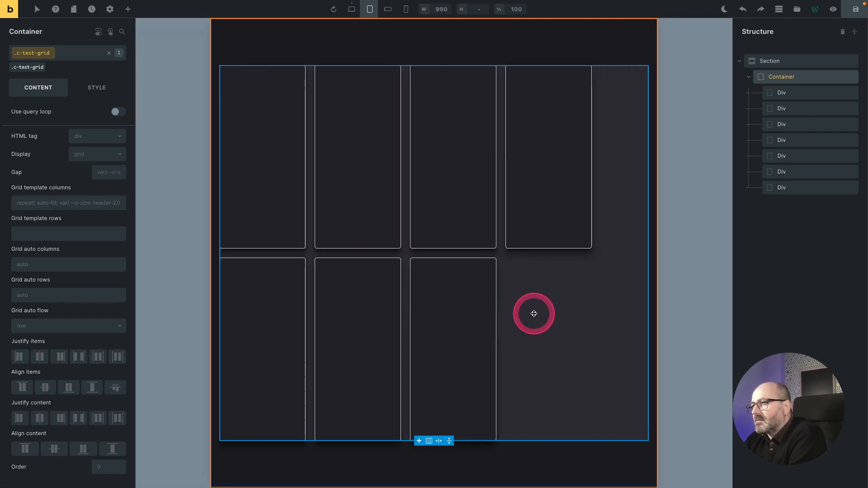
click(392, 16)
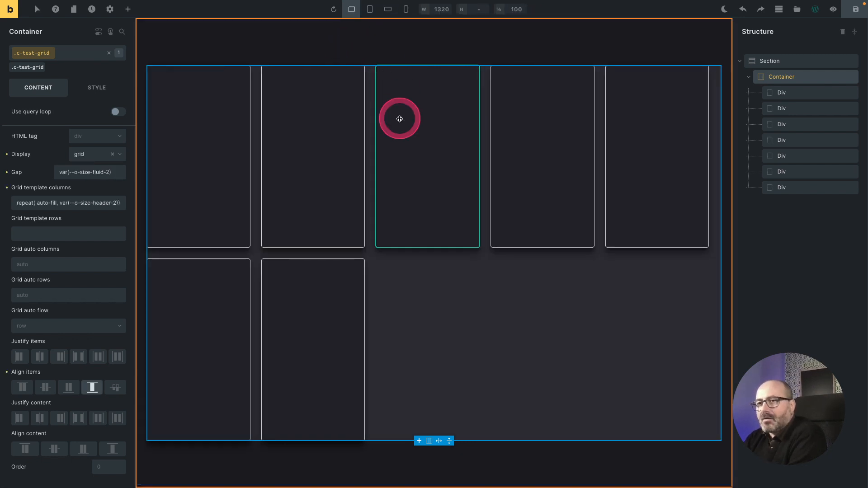
- Replace the container's grid template columns value with the RAM Fit 2 preset, var(--o-ram-fit-2)
click(48, 206)
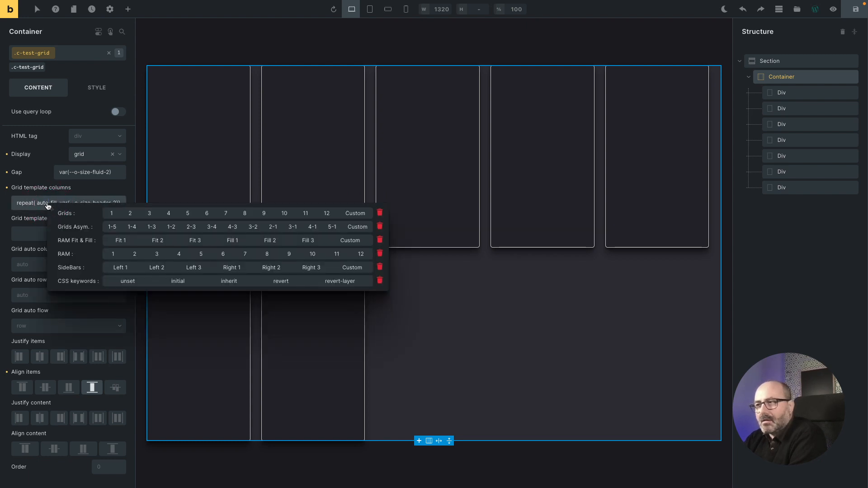
click(50, 203)
click(49, 202)
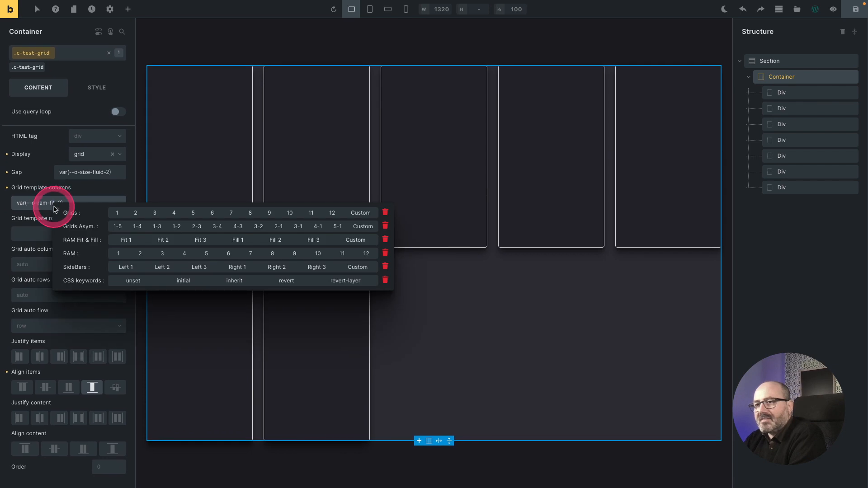
click(156, 241)
click(161, 241)
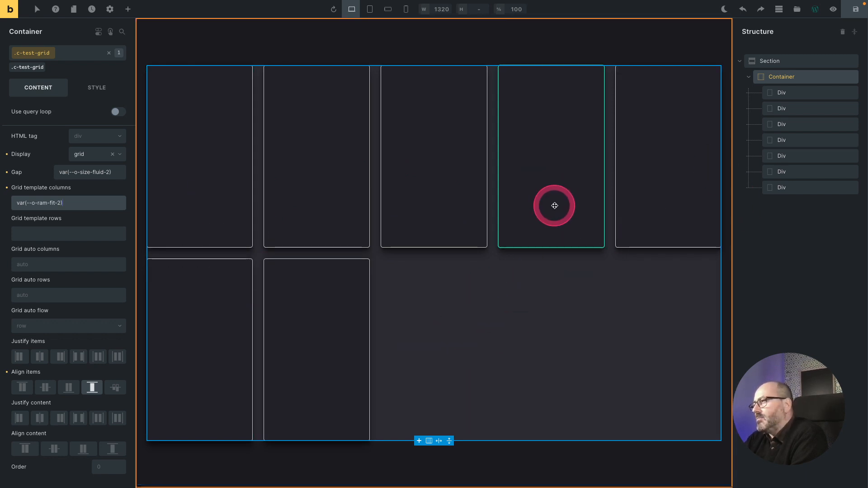
- Delete the last four divs from the container one after another, keeping only the first three
right_click(826, 191)
click(825, 244)
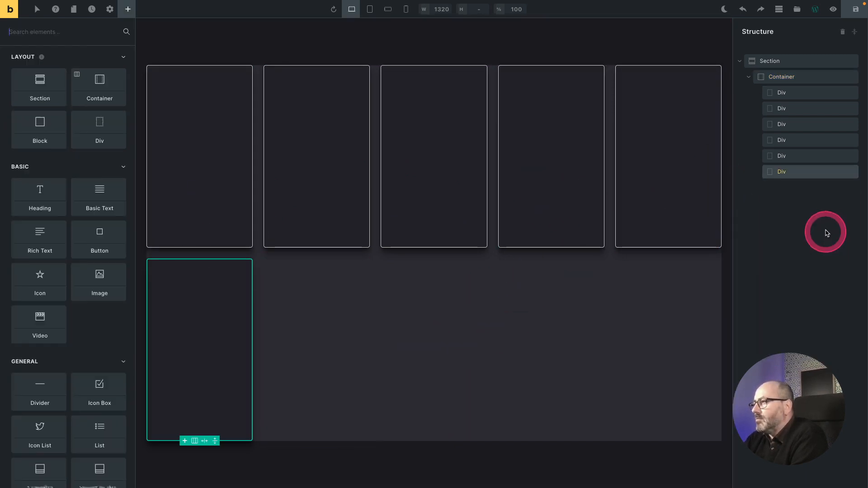
key(Delete)
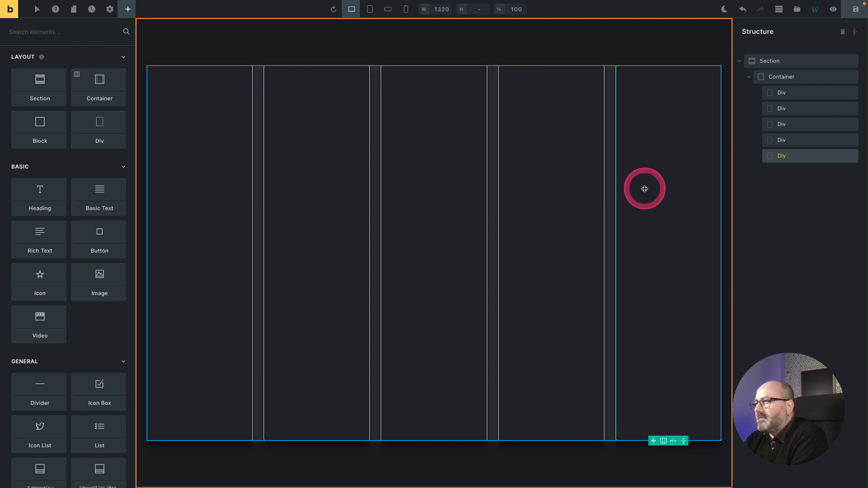
right_click(807, 159)
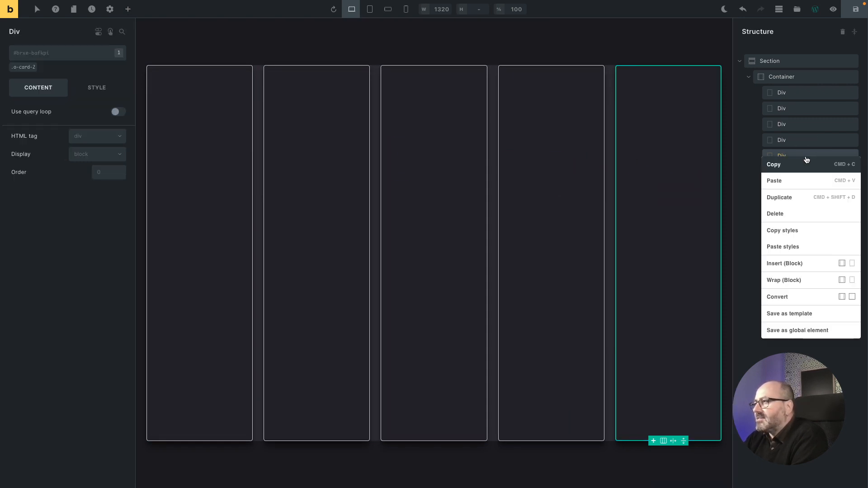
click(801, 212)
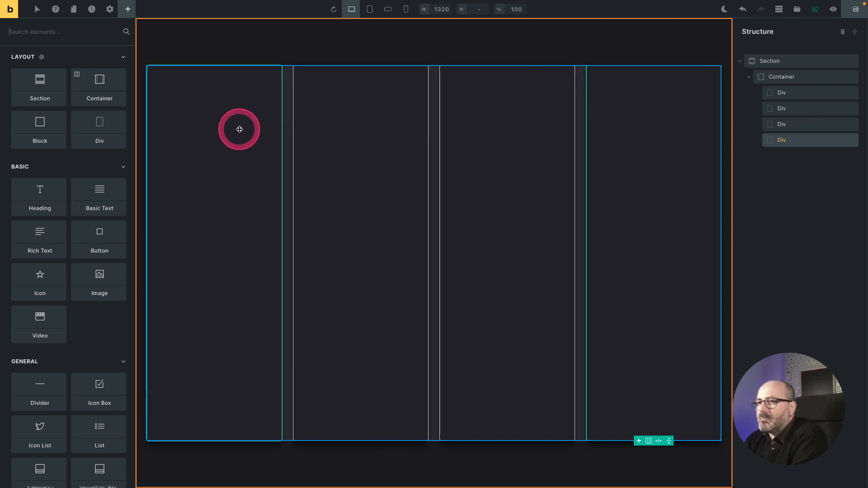
right_click(812, 143)
click(806, 198)
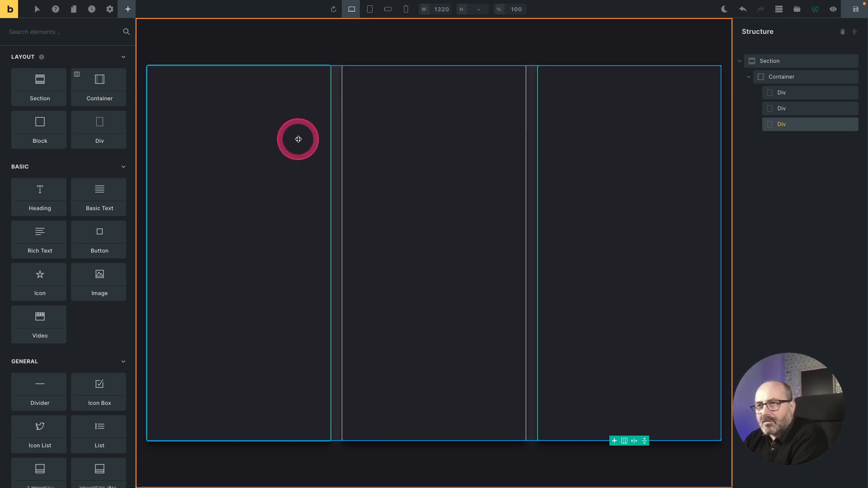
- Select the container and switch its grid template columns to the RAM Fill 2 preset, var(--o-ram-fill-2)
click(819, 75)
click(77, 203)
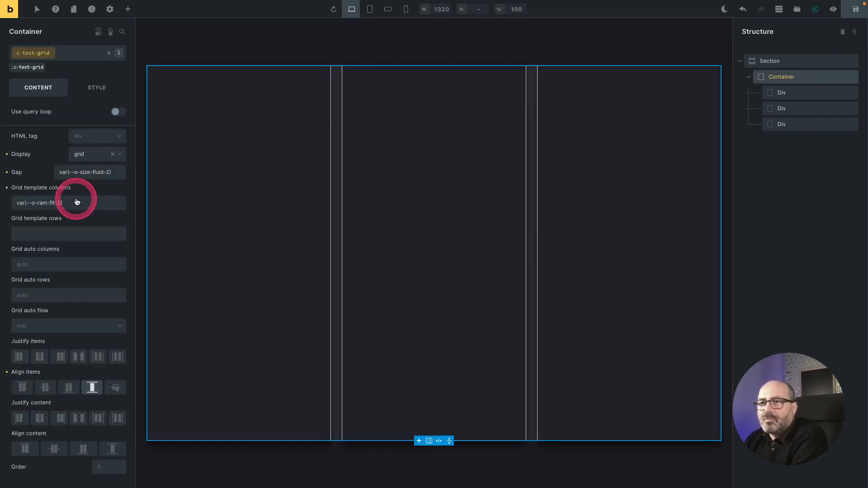
click(41, 208)
click(58, 208)
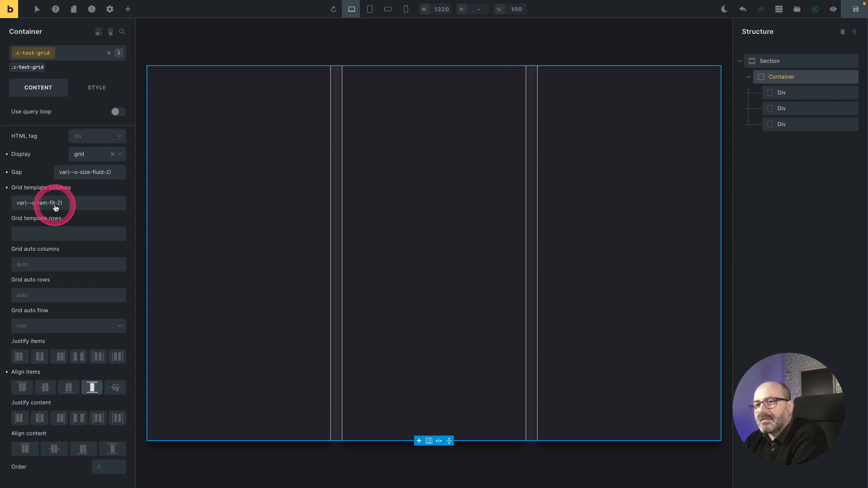
click(48, 209)
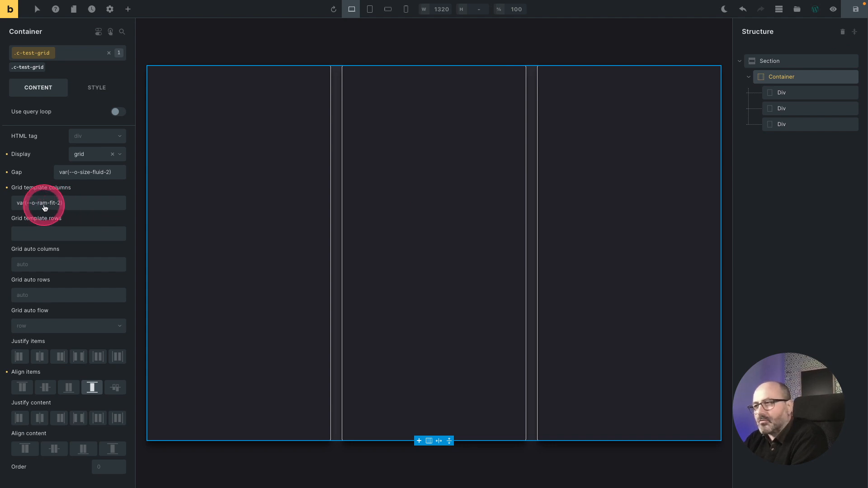
right_click(44, 208)
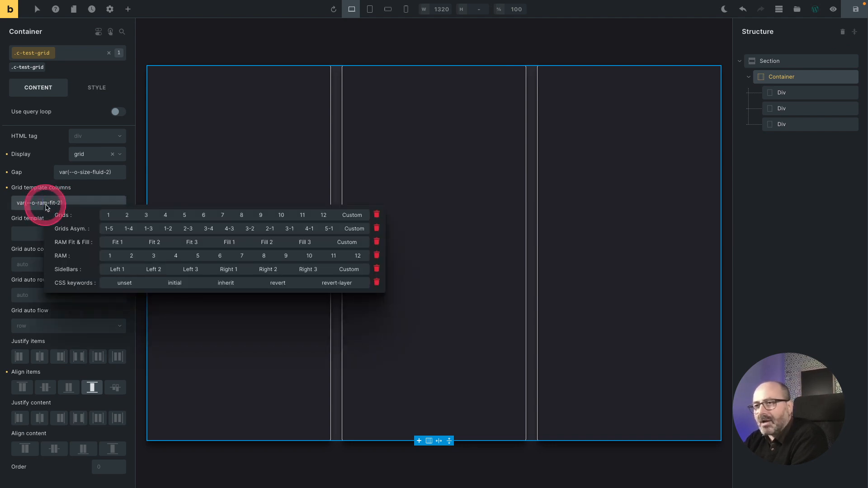
click(265, 244)
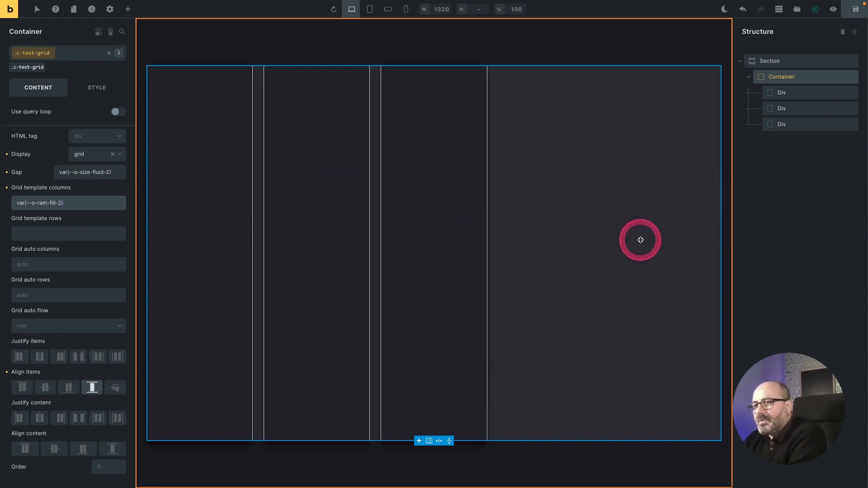
- Alternate the grid template columns between the Fit 2 and Fill 2 presets to compare them, ending on Fit 2
right_click(45, 206)
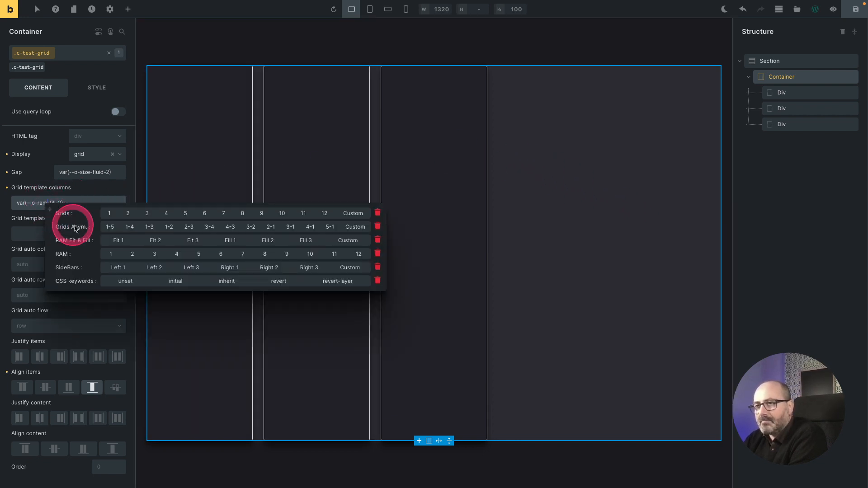
click(156, 240)
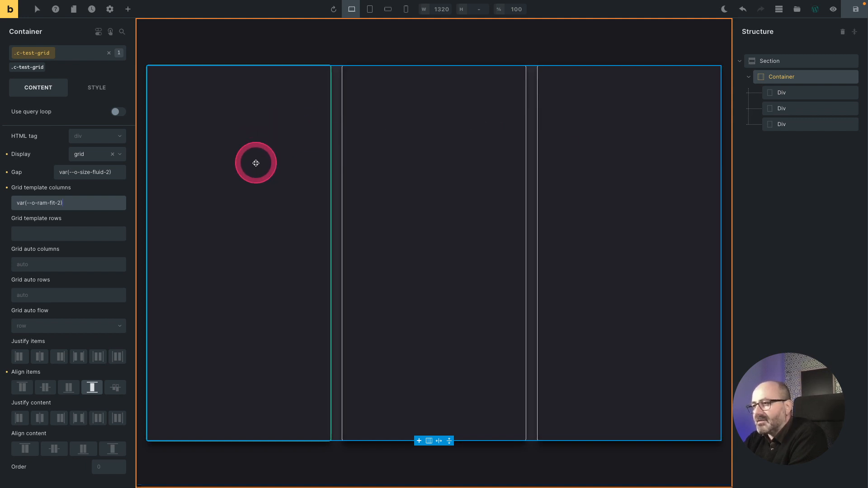
right_click(101, 206)
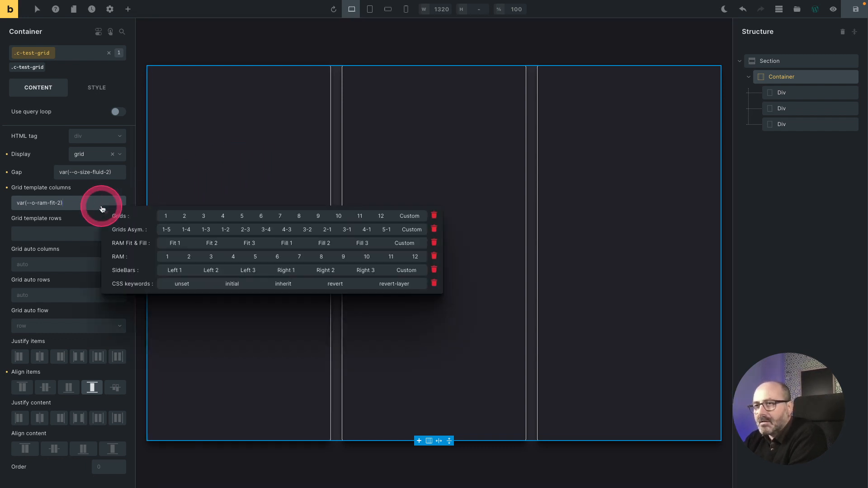
click(319, 243)
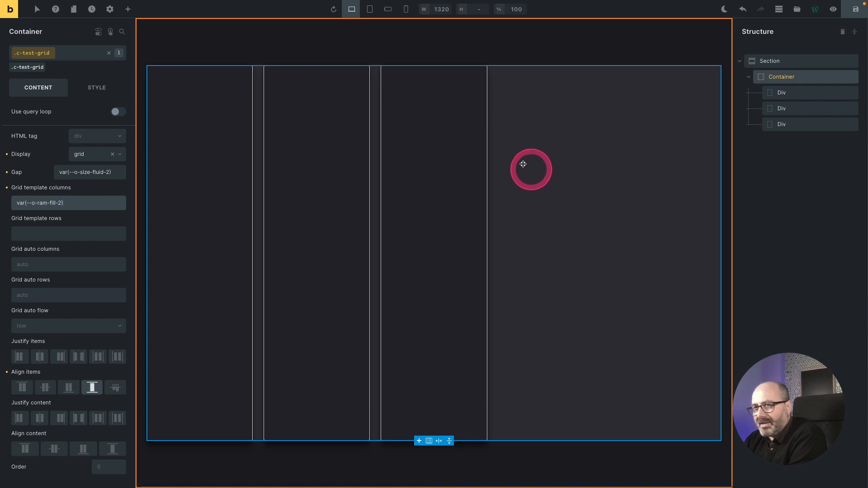
click(86, 200)
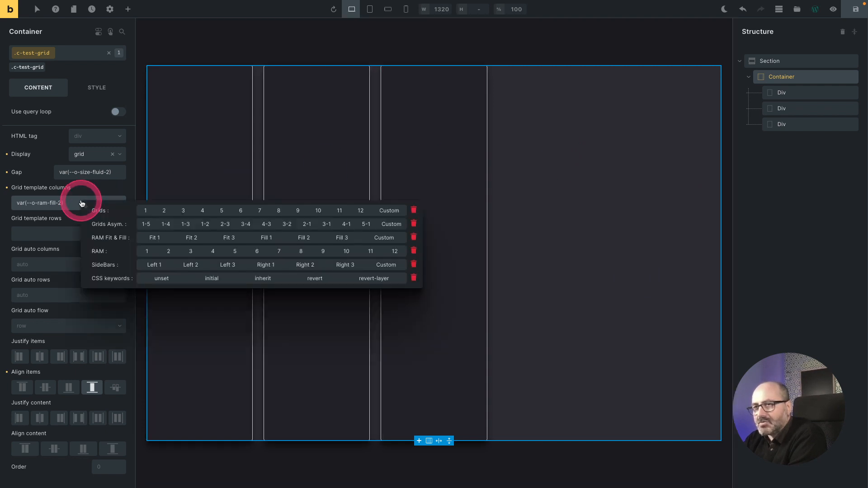
click(192, 239)
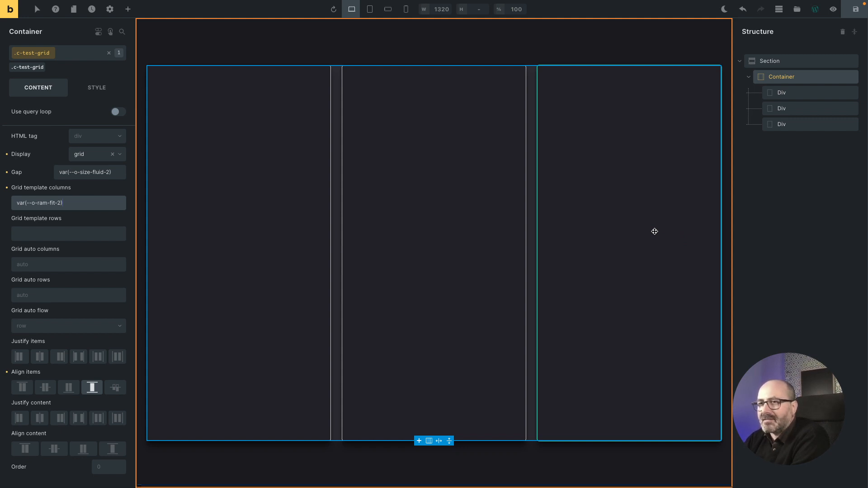
click(647, 233)
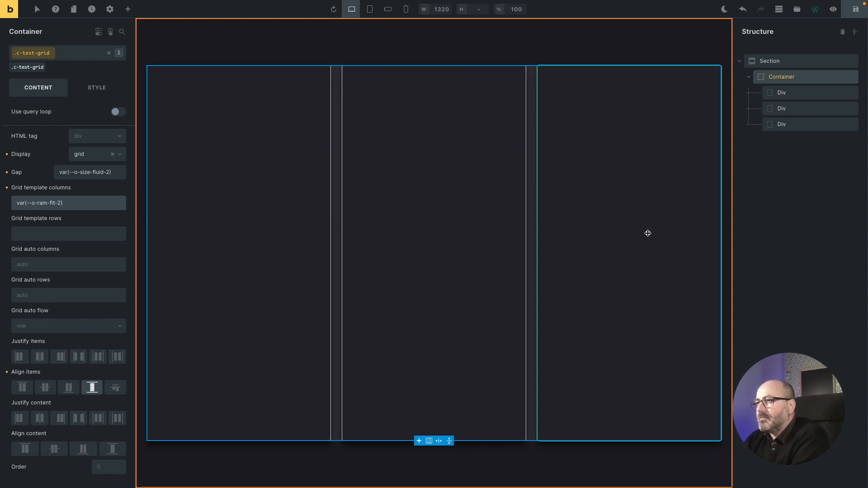
click(648, 233)
click(281, 245)
click(651, 302)
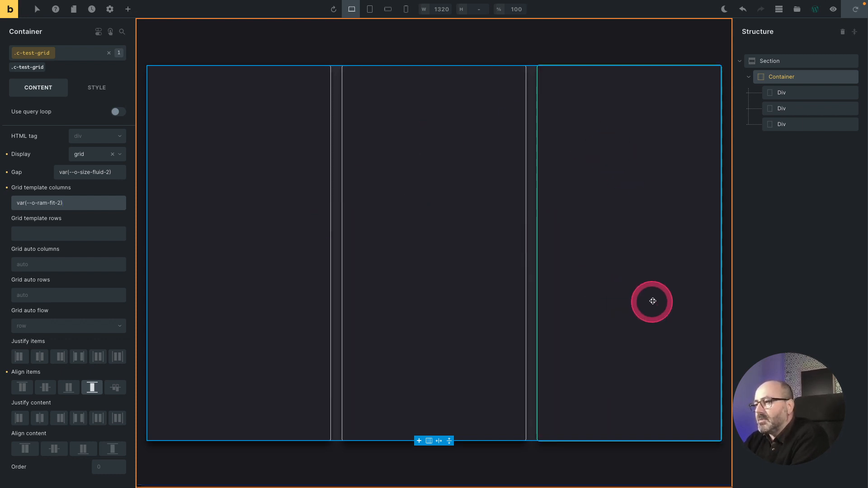
click(250, 239)
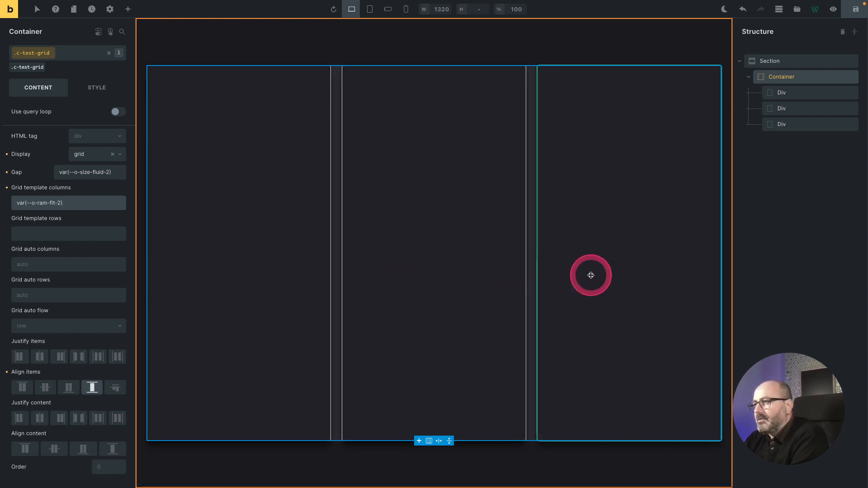
- Duplicate the container's third div three times to bring the grid to six divs
click(565, 262)
key(ctrl+d)
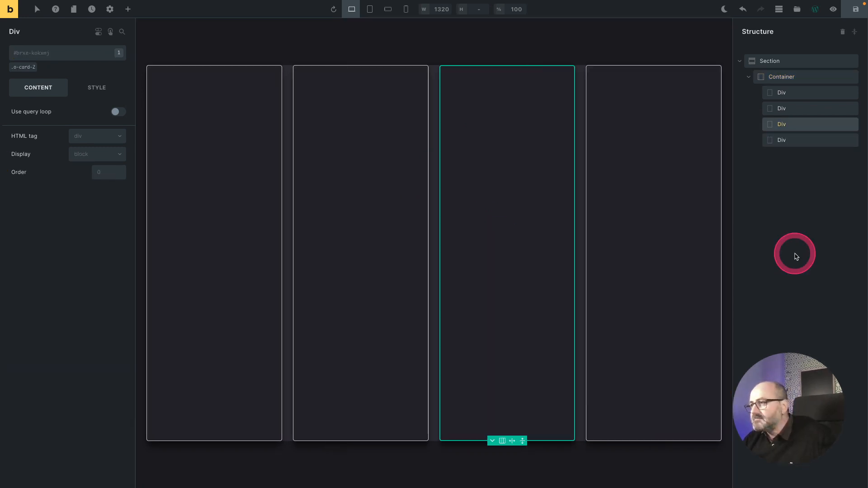
key(ctrl+d)
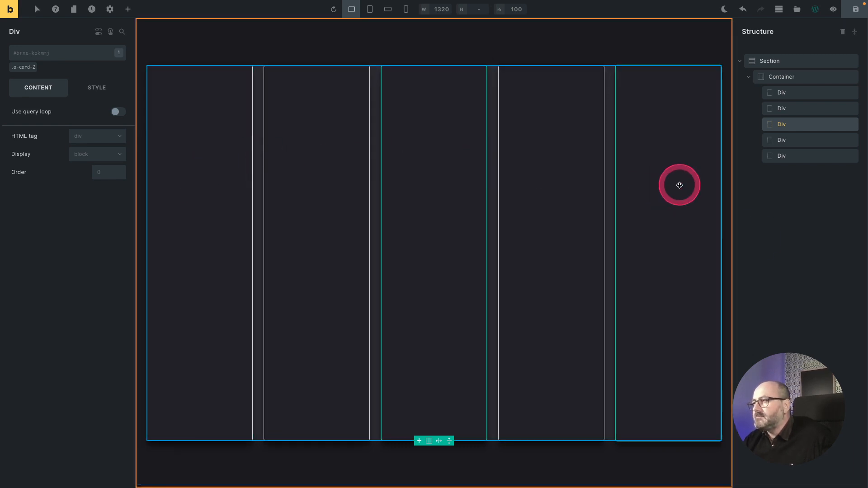
key(ctrl+d)
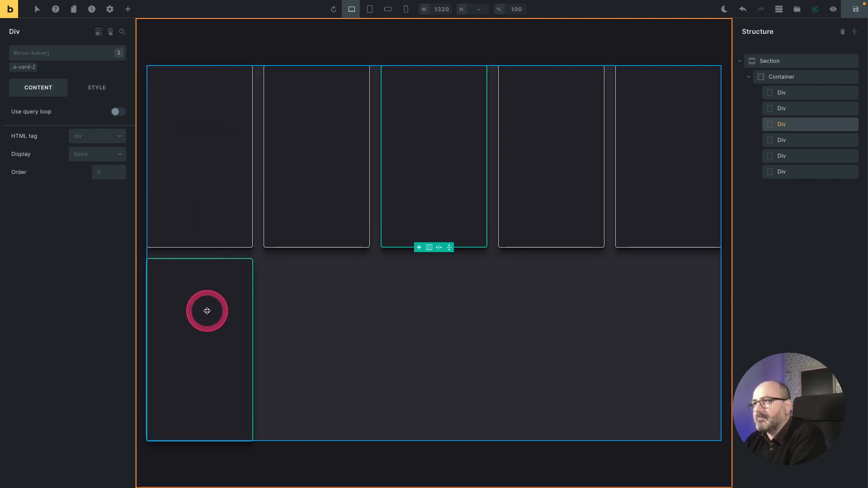
- Select the container and check its grid at tablet portrait width, returning to the desktop view
click(371, 281)
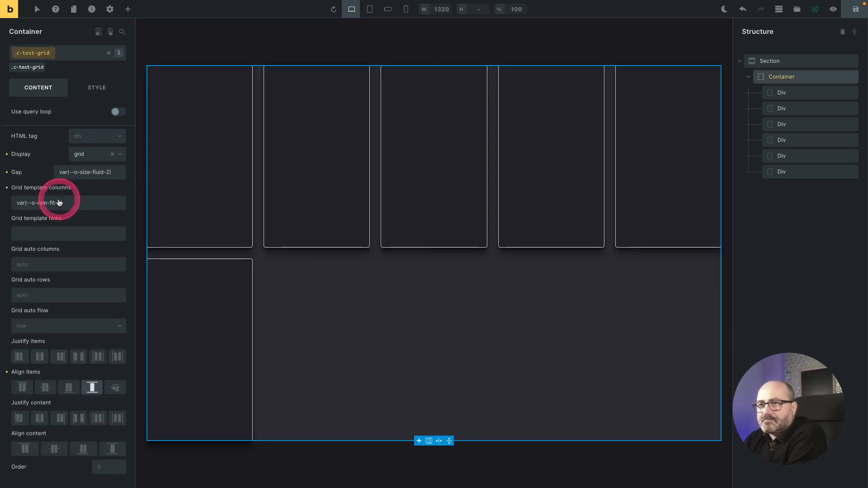
click(370, 9)
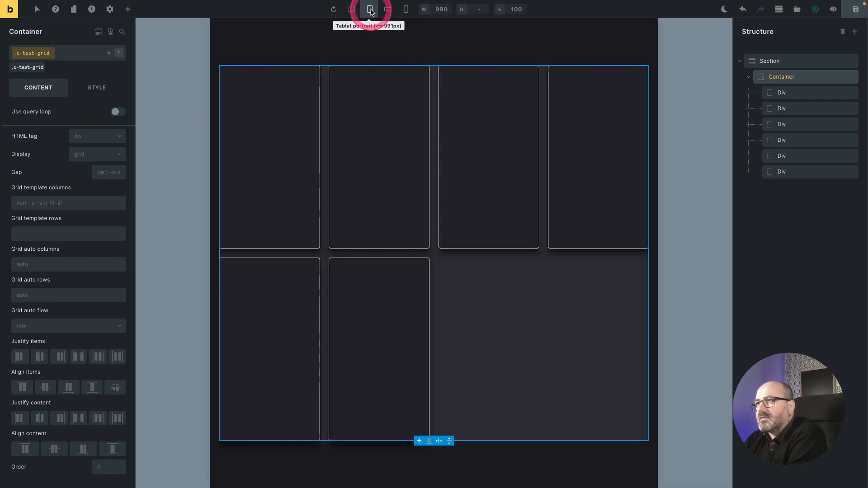
click(352, 9)
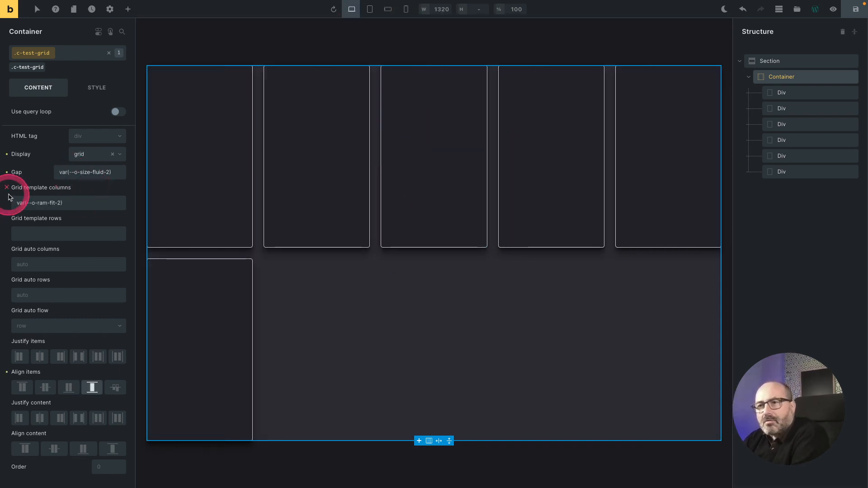
- Clear the container's grid template columns and gap values
right_click(71, 203)
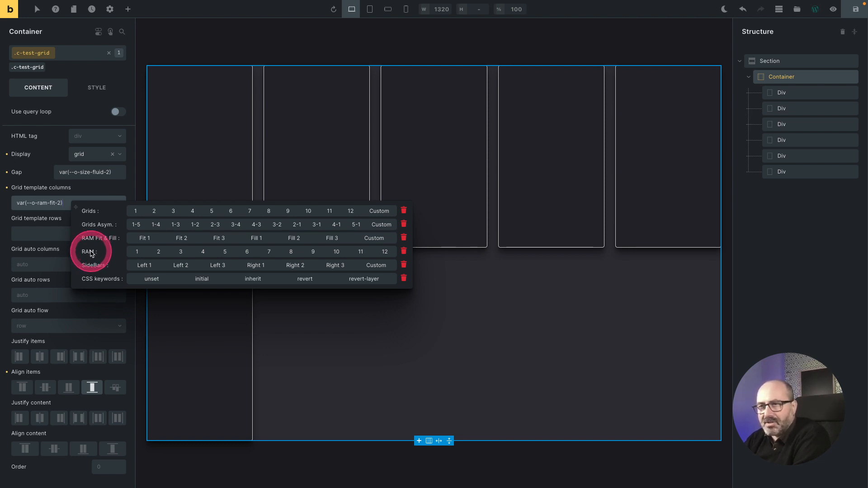
click(7, 187)
click(7, 172)
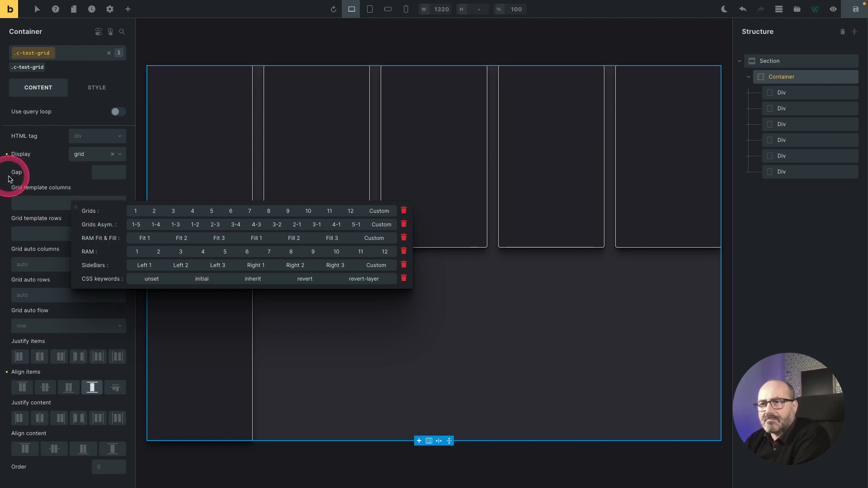
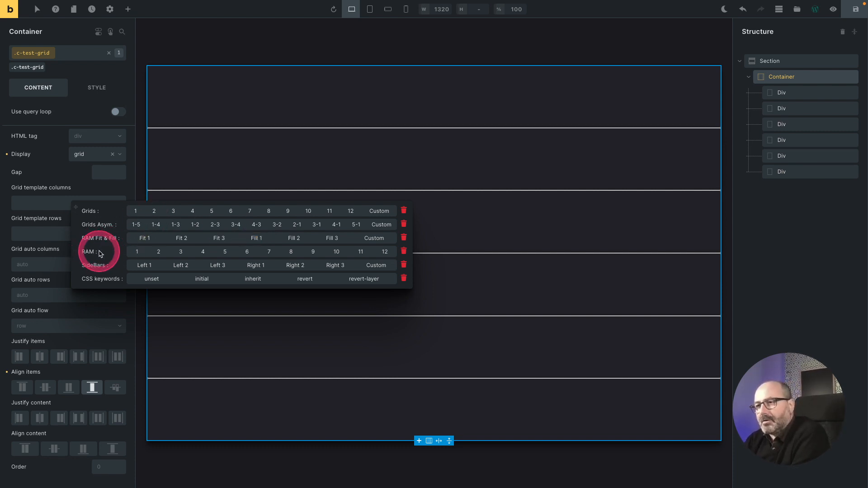
- Apply the RAM 6 utility class to the container, save, check it at tablet portrait width, and remove the class in desktop view
right_click(71, 53)
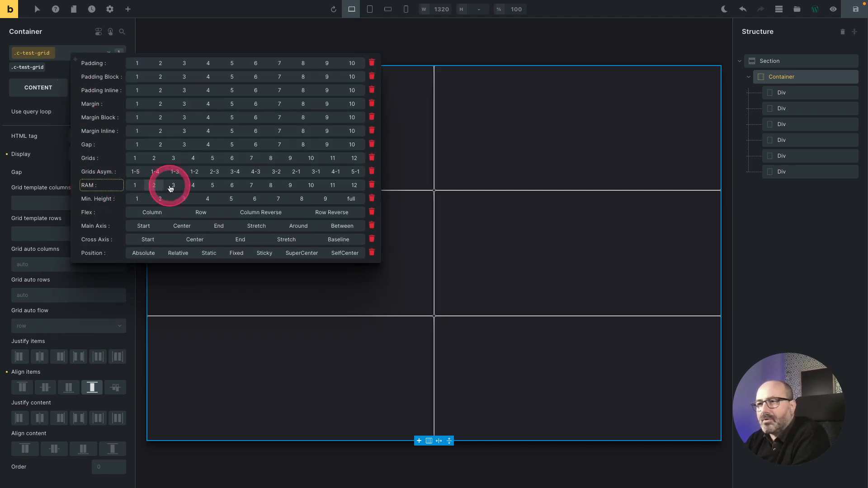
click(236, 187)
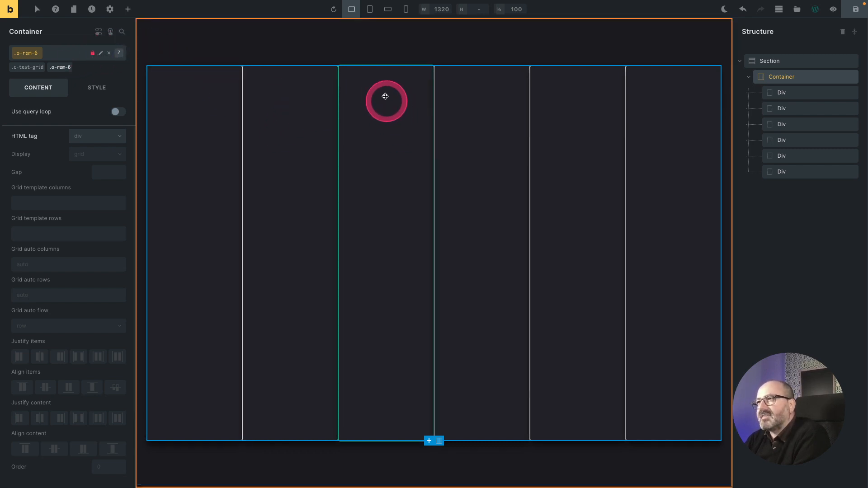
key(super+s)
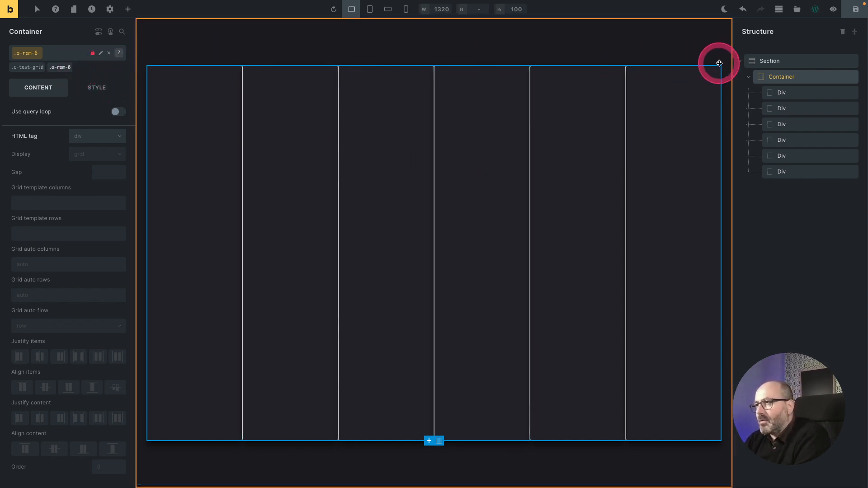
click(374, 17)
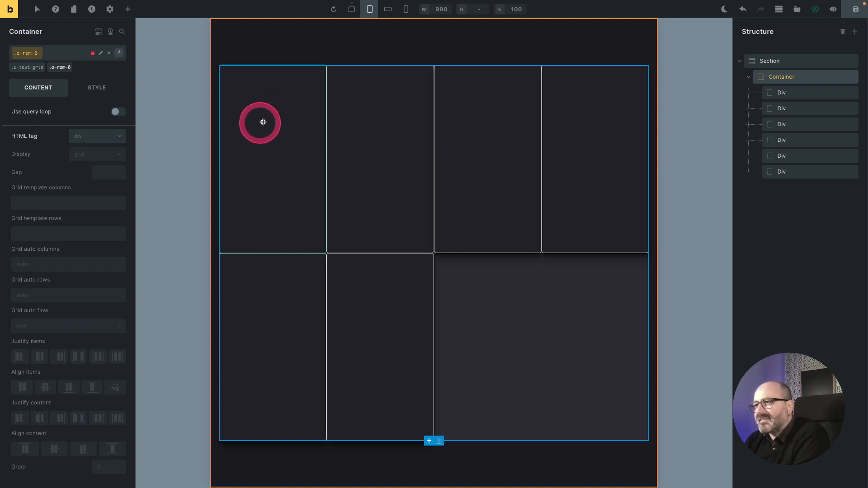
click(351, 10)
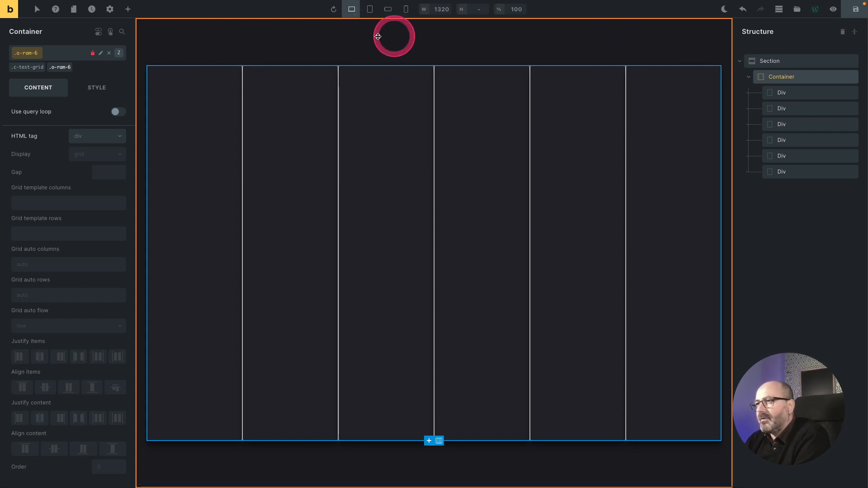
click(109, 53)
- Set the grid template columns of the .c-test-grid class to the RAM 6 preset and save the page
click(28, 67)
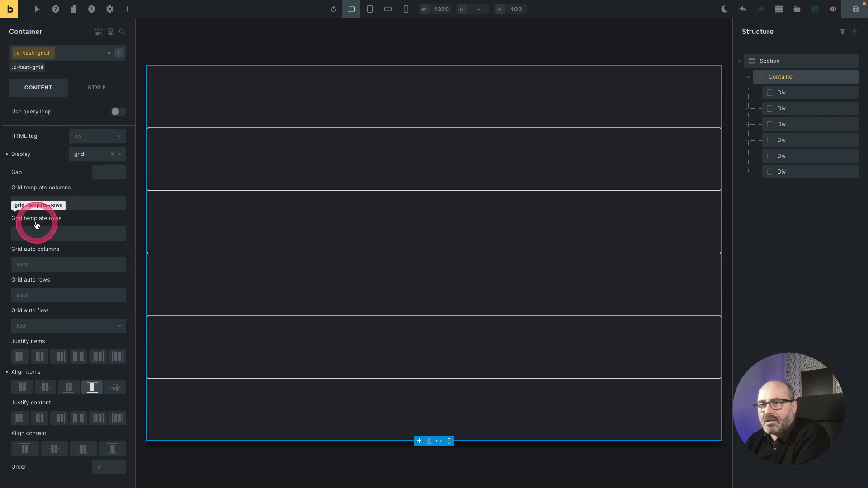
right_click(37, 204)
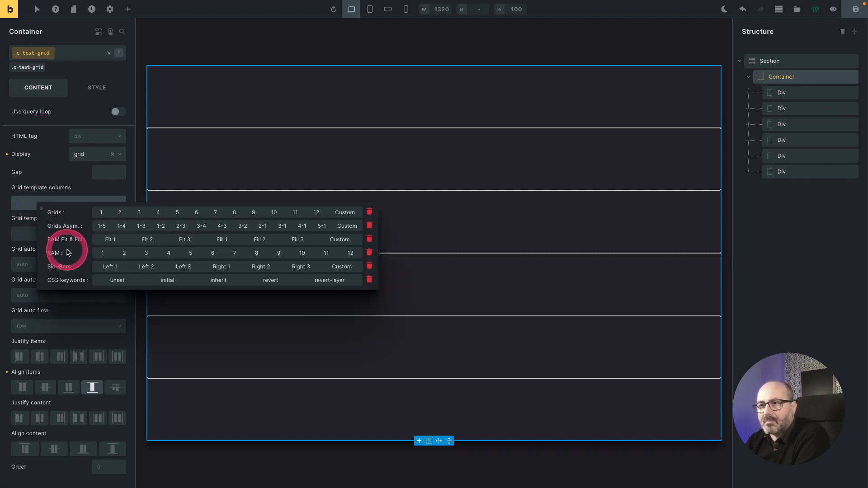
click(211, 252)
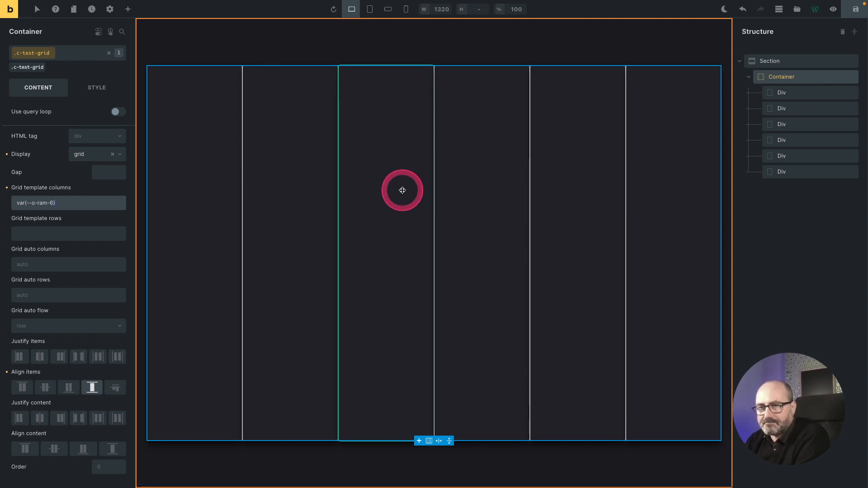
right_click(70, 203)
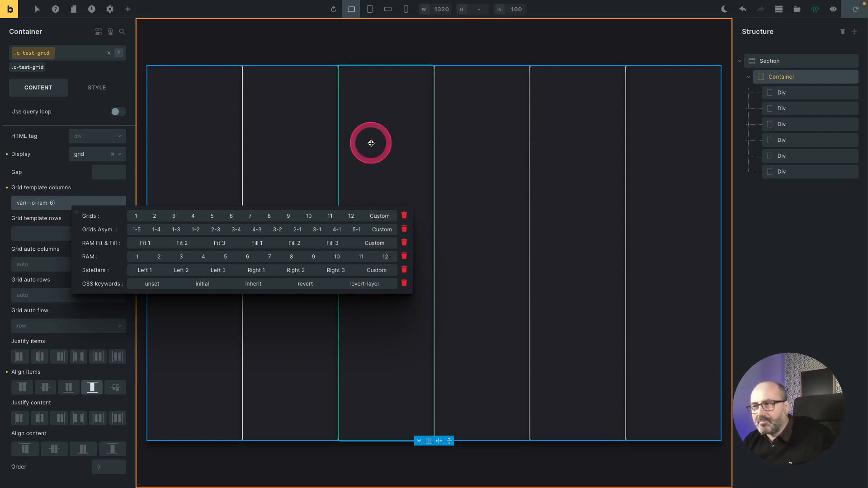
- Switch to the front-end page, inspect the test grid container and examine the definition of its --o-ram-6 variable
key(ctrl+Tab)
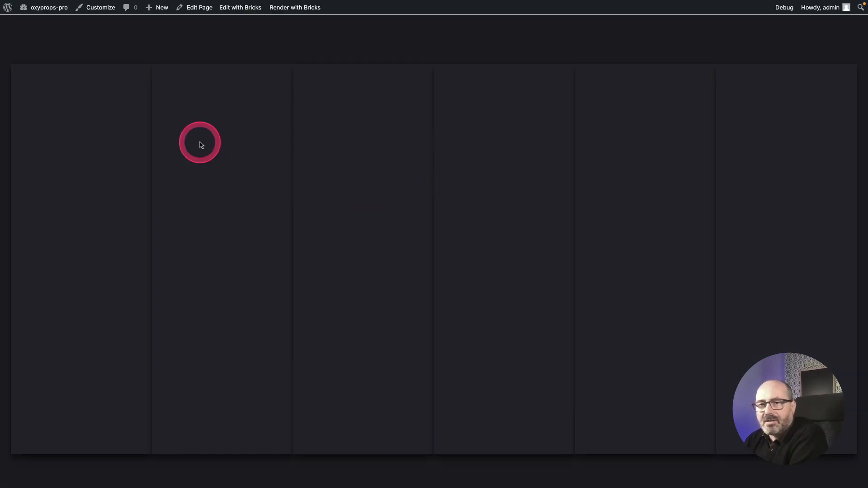
right_click(243, 147)
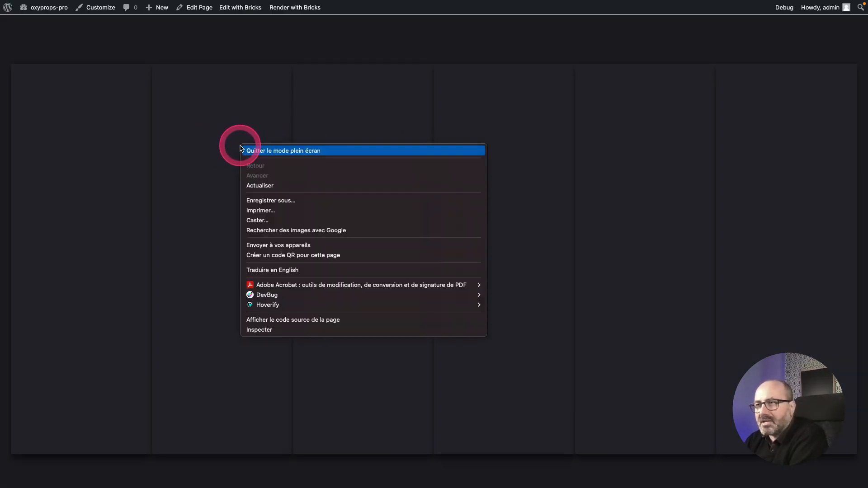
click(290, 331)
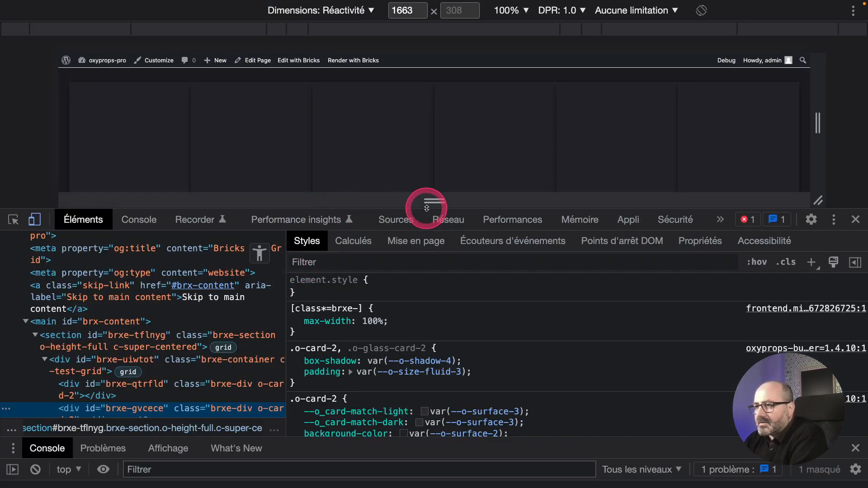
drag(425, 210, 424, 153)
click(132, 315)
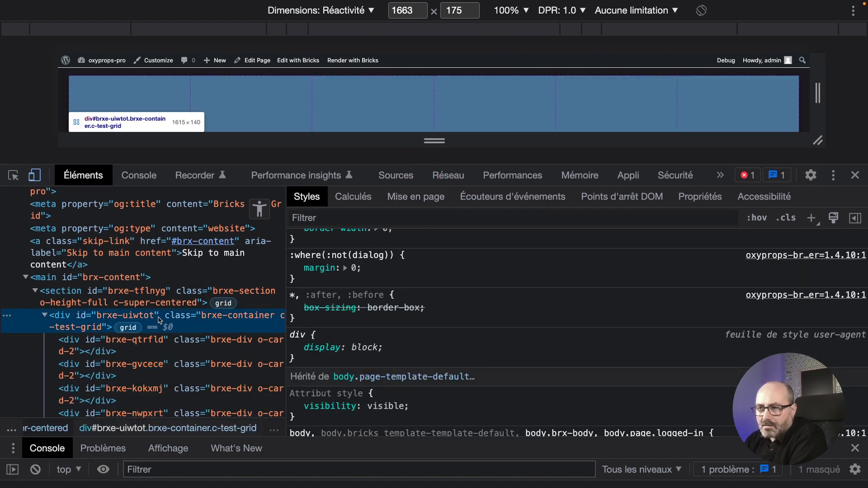
scroll(408, 299, up, 6)
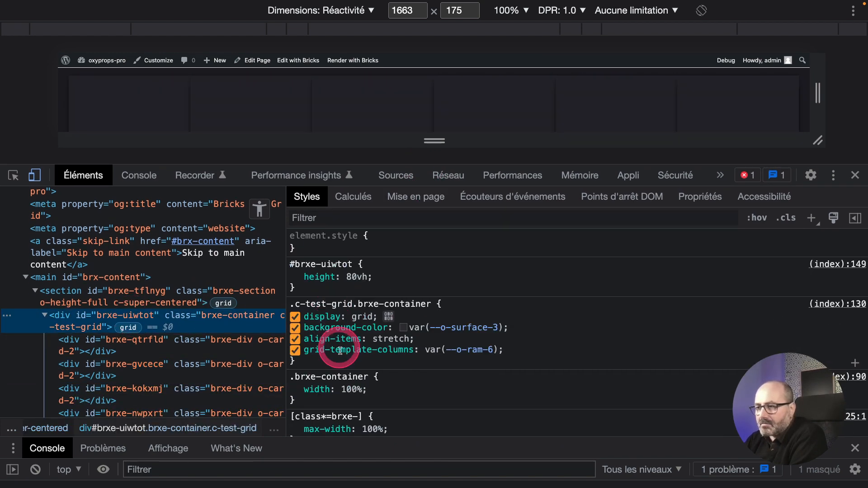
click(480, 352)
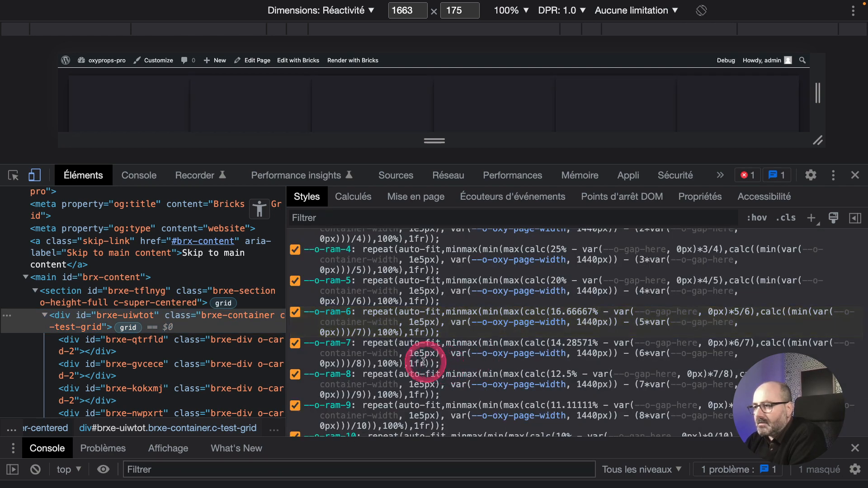
drag(307, 312, 459, 333)
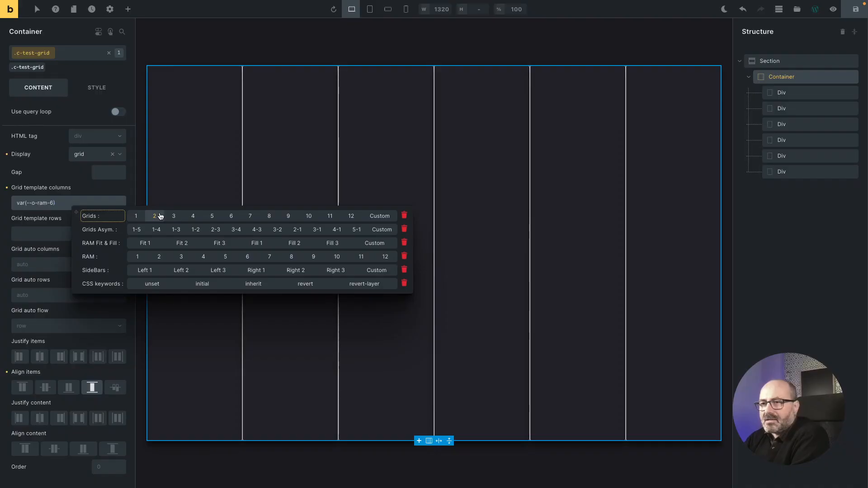
- Back in the builder, clear the container's grid template columns and delete three of its six divs
click(121, 198)
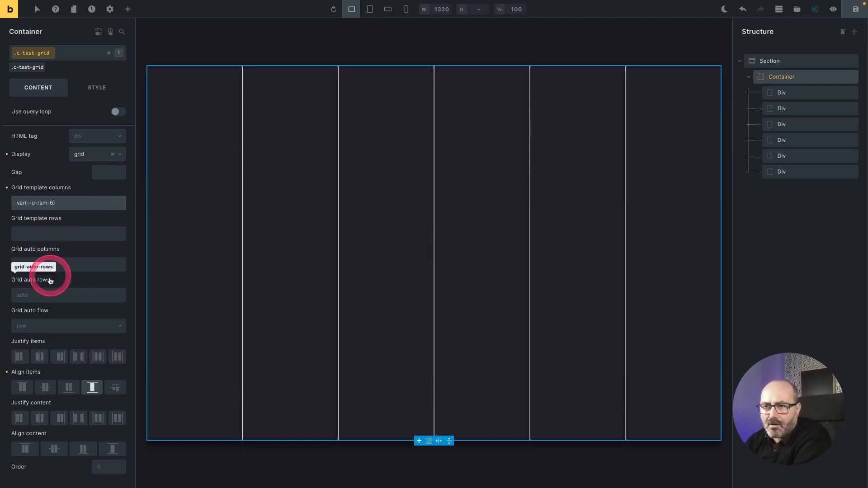
click(10, 190)
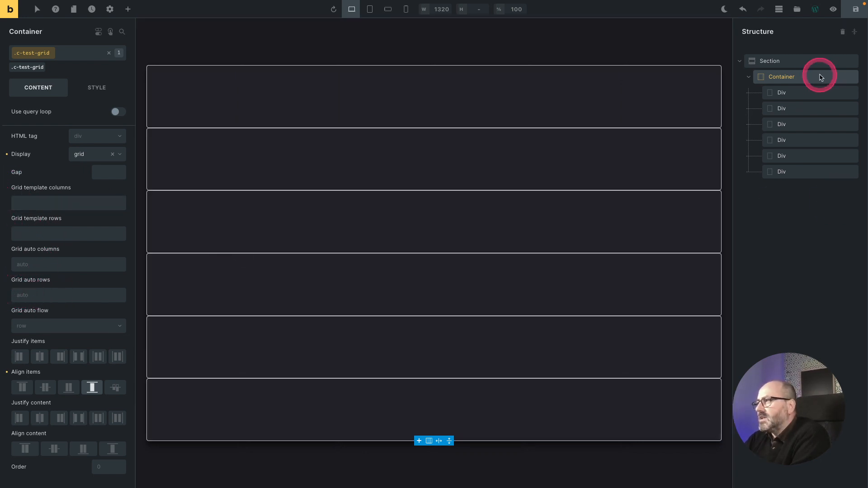
click(808, 93)
key(Delete)
key(Delete)
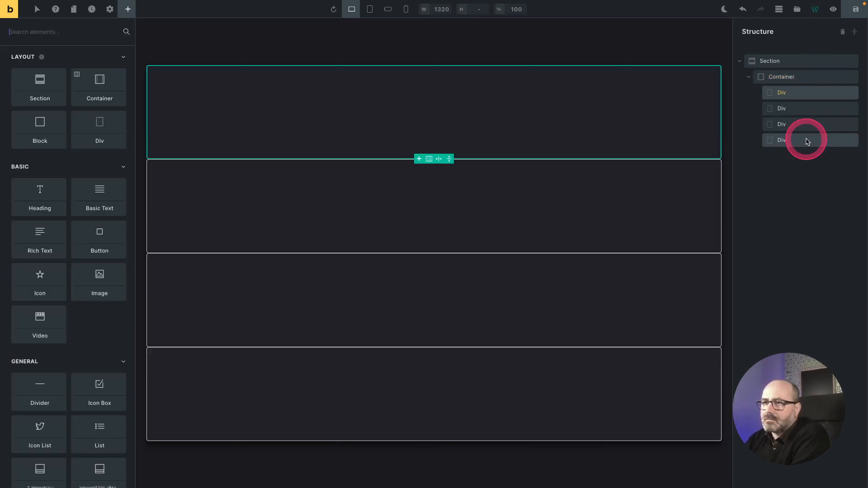
right_click(813, 92)
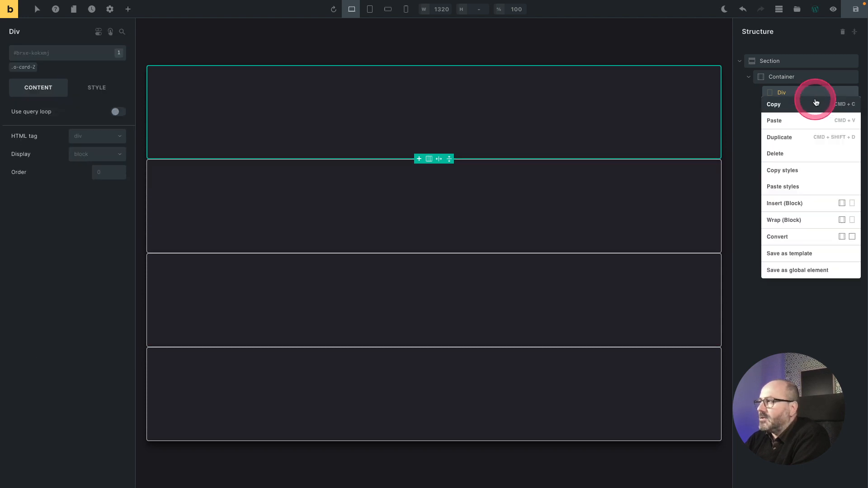
click(811, 141)
- Clear the container's align items setting and set its grid template columns to the even 12-column preset
click(305, 399)
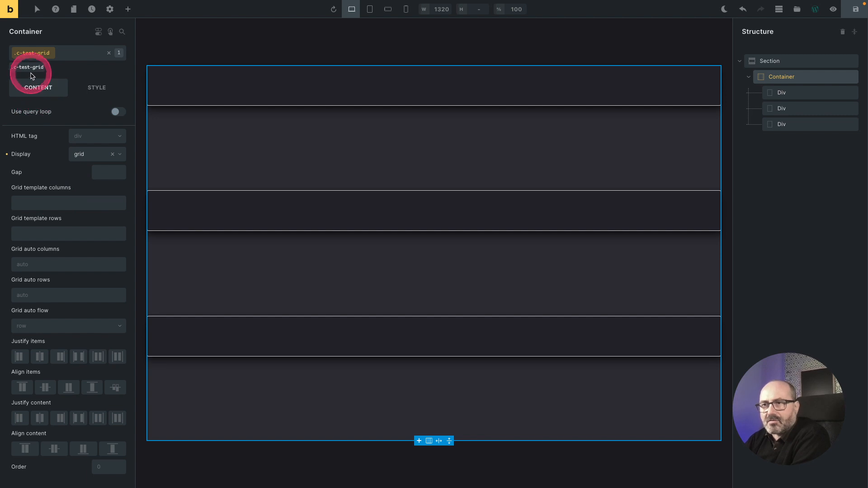
click(39, 202)
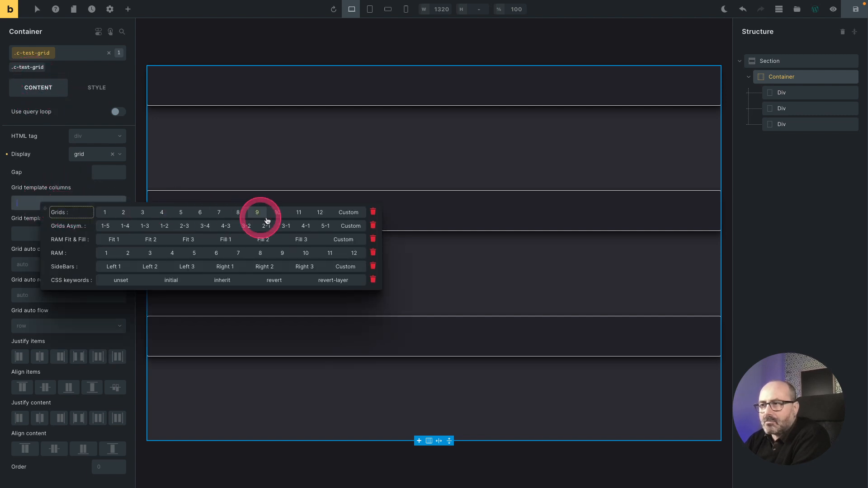
click(320, 213)
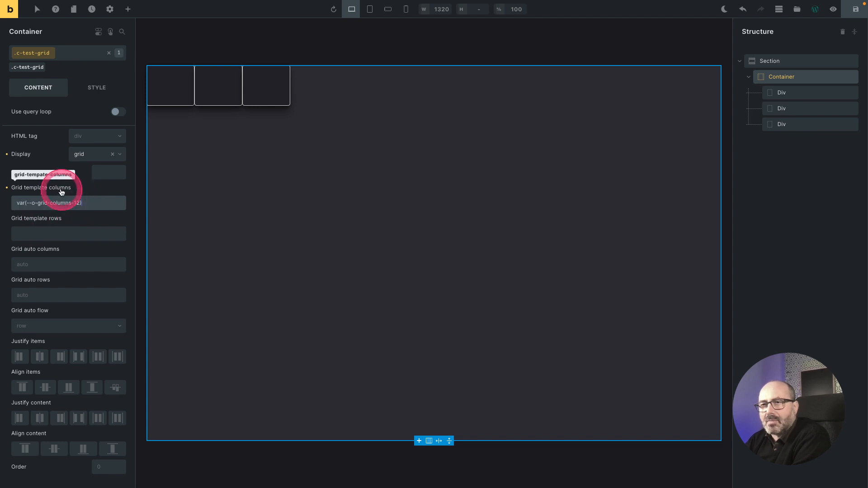
drag(82, 203, 7, 221)
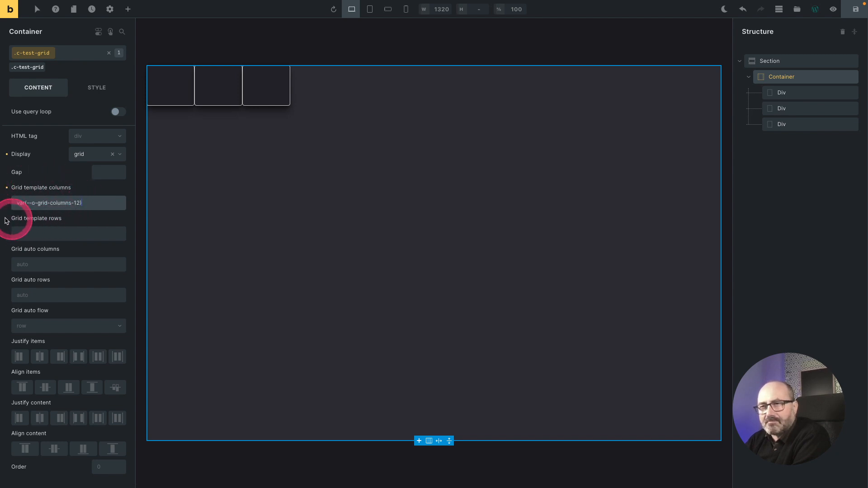
- Set the container's grid template rows to the preset with 8 even rows
click(39, 234)
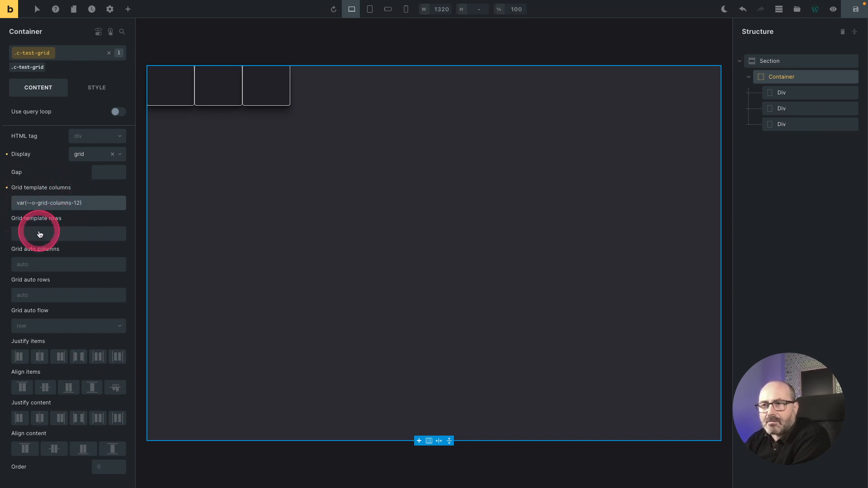
right_click(34, 232)
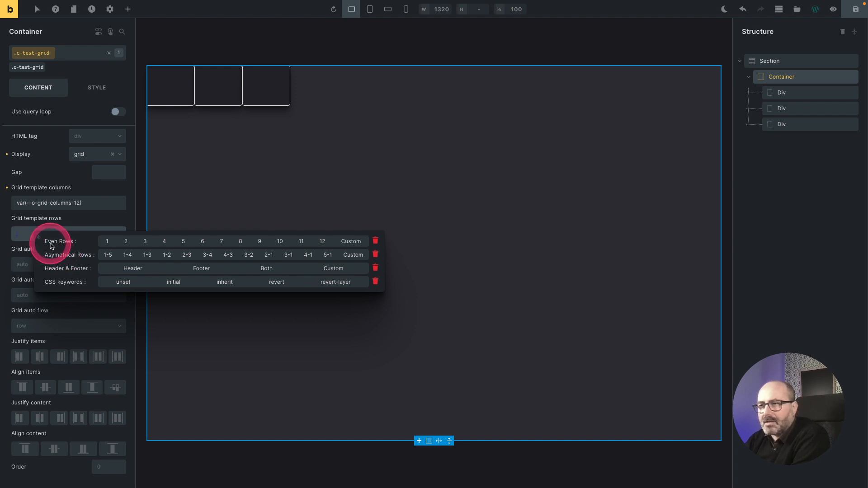
click(240, 242)
click(453, 44)
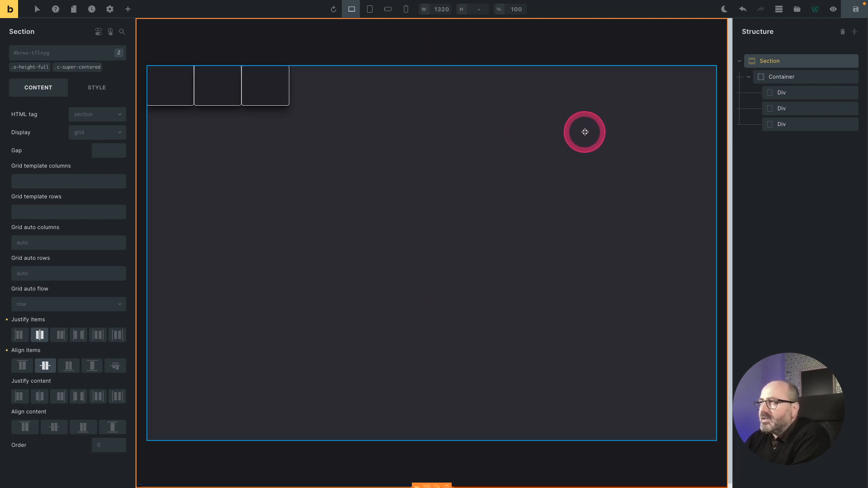
- Set the container's display to grid at the element ID level instead of on the .c-test-grid class
click(592, 129)
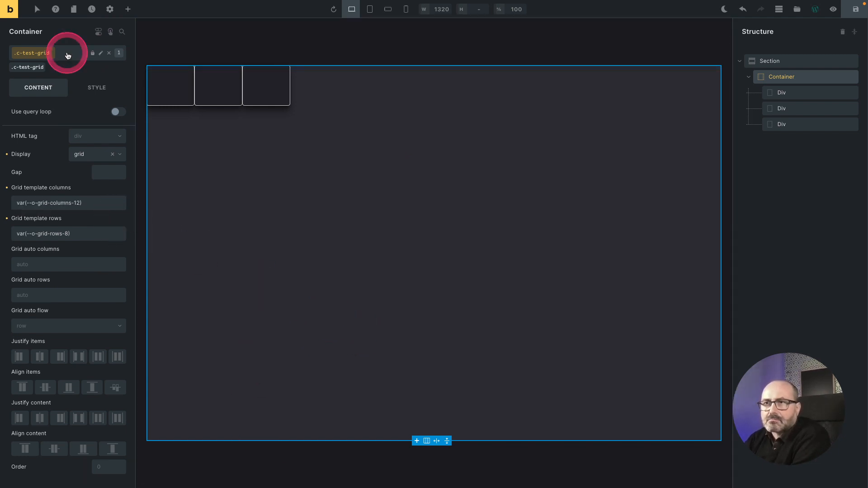
click(37, 54)
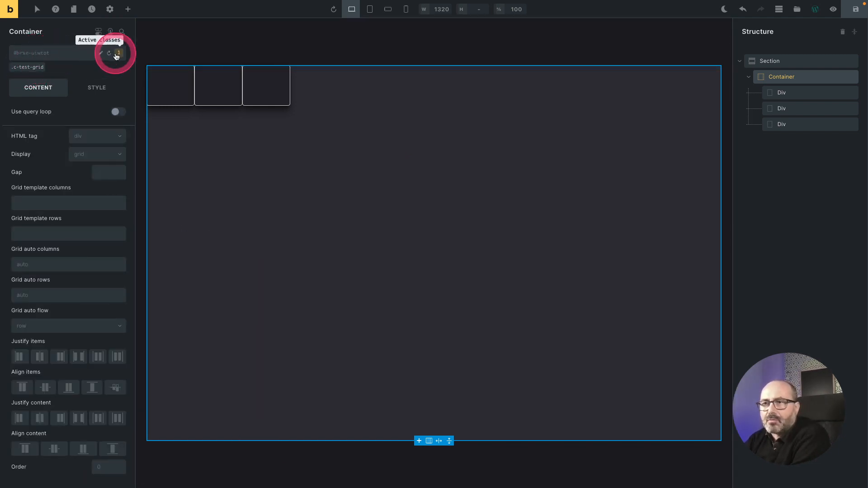
click(106, 156)
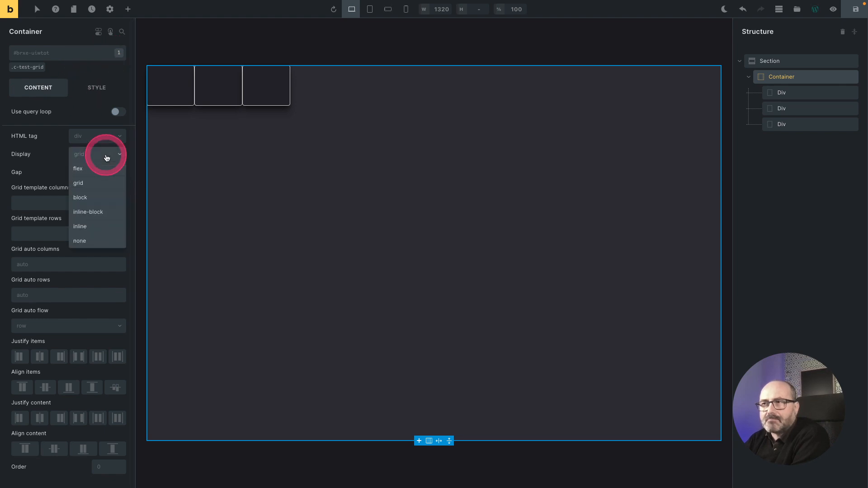
click(89, 188)
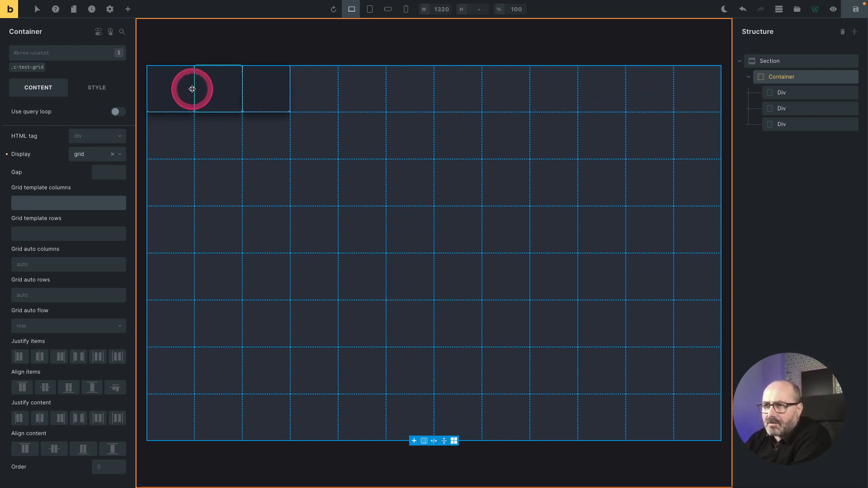
- Toggle the container's grid overlay, and reselect the container to view its column and row lines
click(454, 441)
click(455, 442)
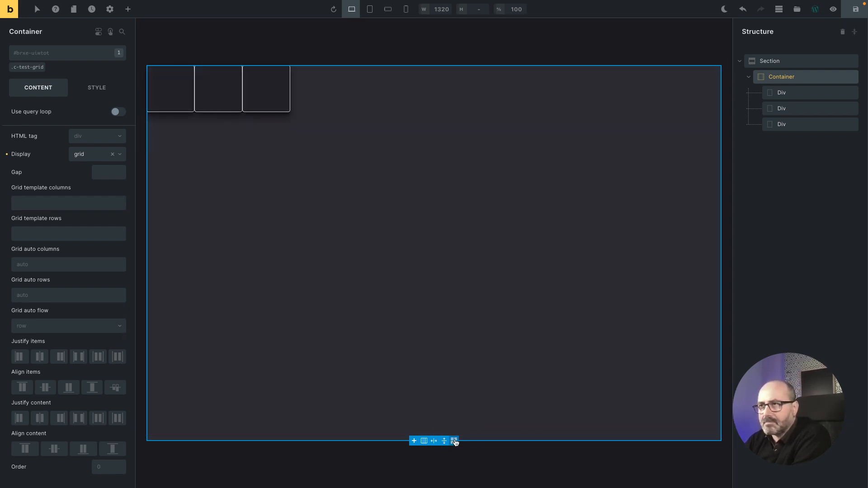
click(208, 51)
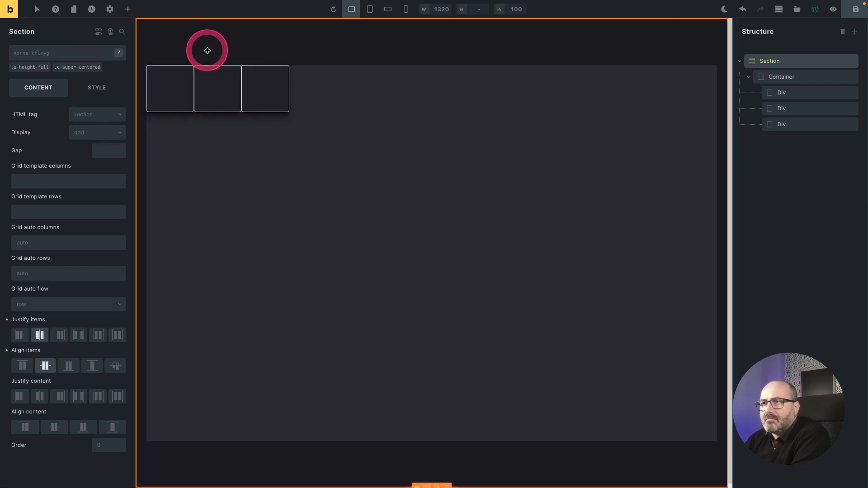
click(432, 153)
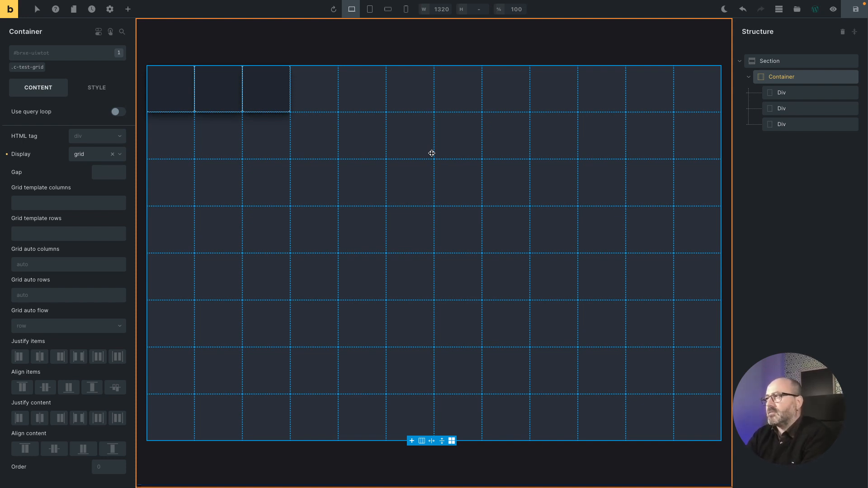
click(385, 43)
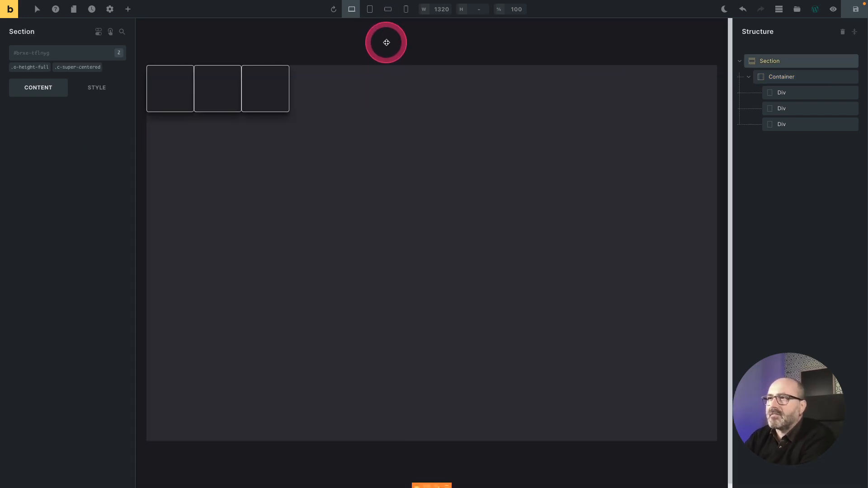
click(307, 163)
click(154, 83)
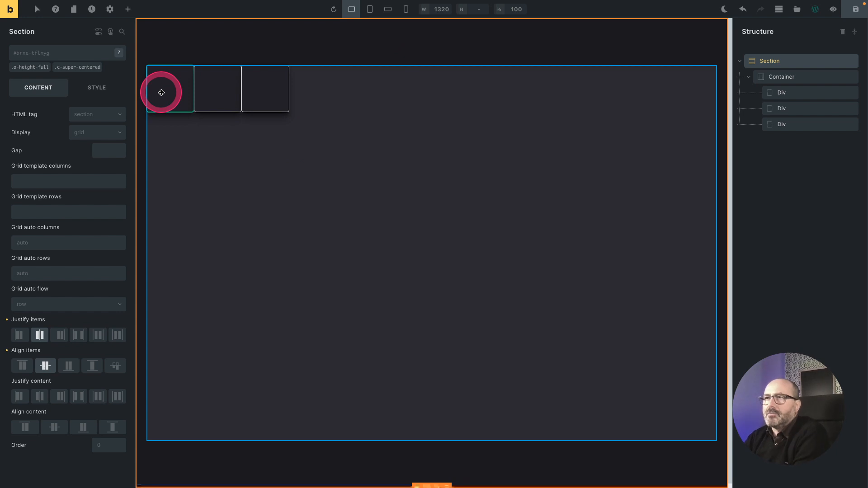
drag(161, 93, 257, 84)
- Duplicate the third div repeatedly so the copies fill the container's grid row by row
click(813, 126)
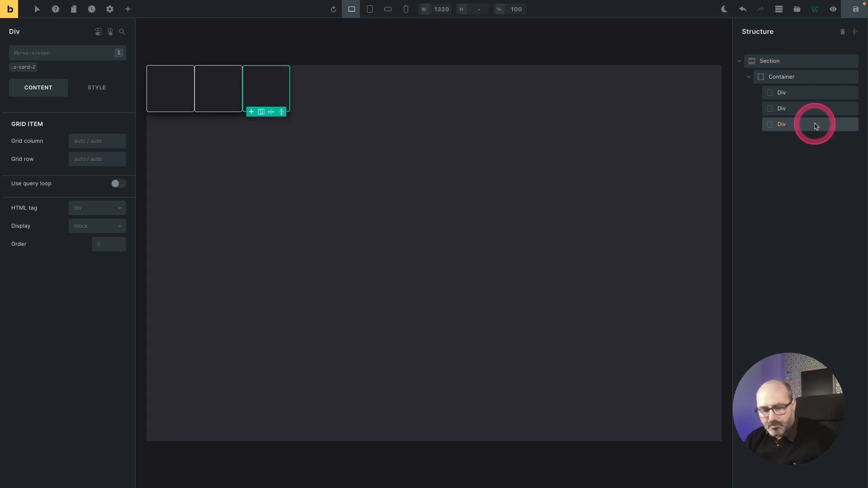
key(super+d)
key(super+d)
key(super+d)
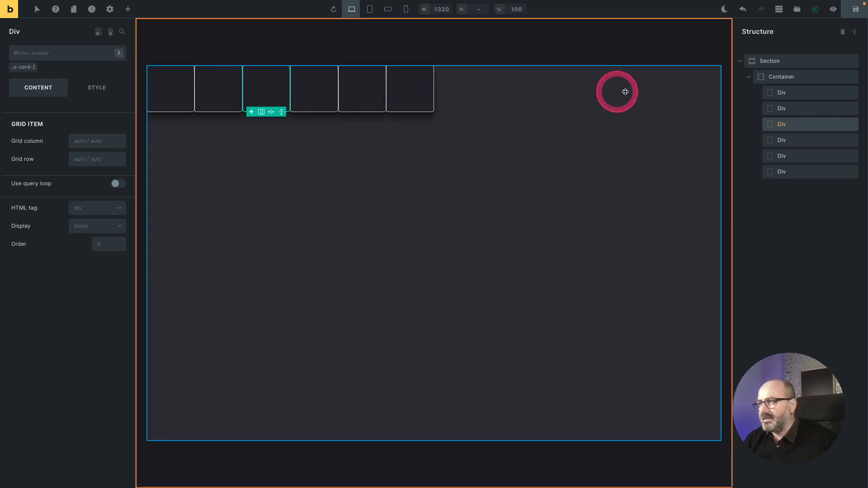
key(super+d)
key(super+d)
key(super+d)
key(super+d)
key(super+d)
key(super+d)
key(super+d)
key(super+d)
key(super+d)
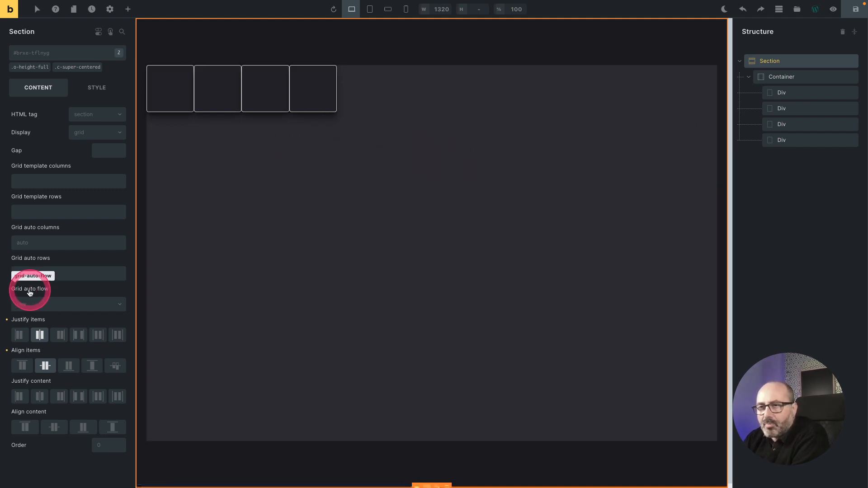
- Set the grid auto flow of the container's .c-test-grid class to column
click(105, 305)
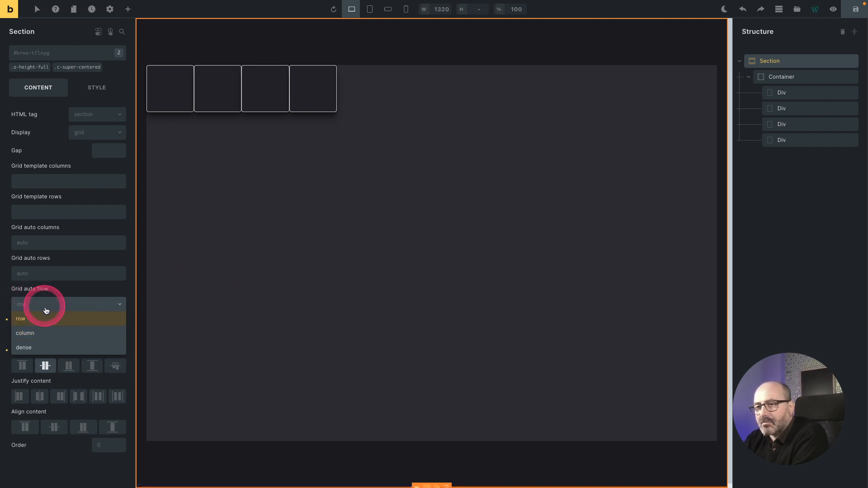
click(51, 334)
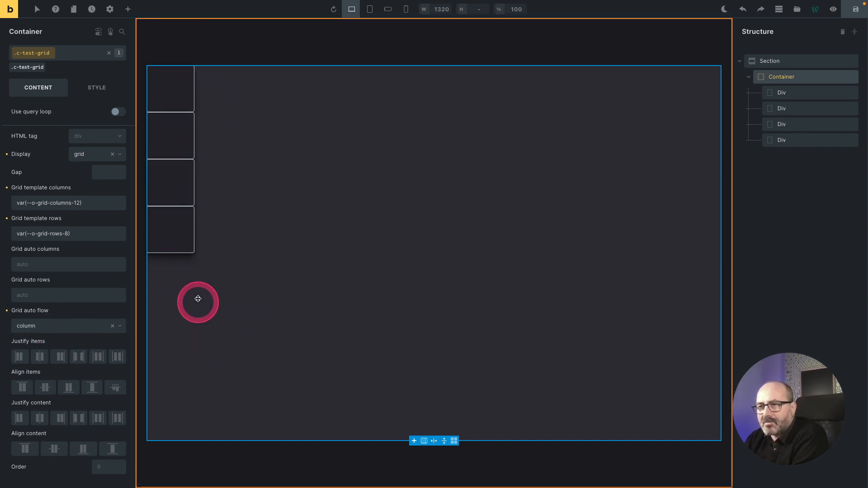
- Duplicate the fourth div repeatedly so the copies run down the container's first column
click(169, 238)
key(ctrl+d)
key(ctrl+d)
key(ctrl+d)
key(ctrl+d)
key(ctrl+d)
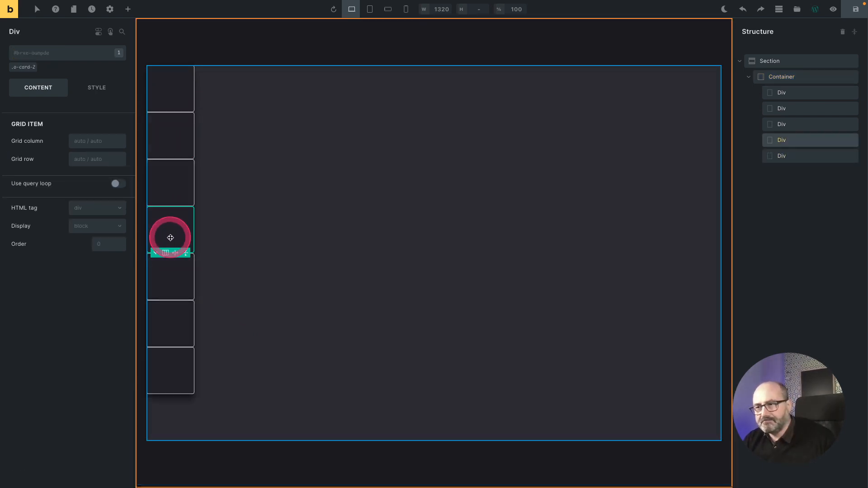
key(ctrl+d)
key(ctrl+d)
key(ctrl+d)
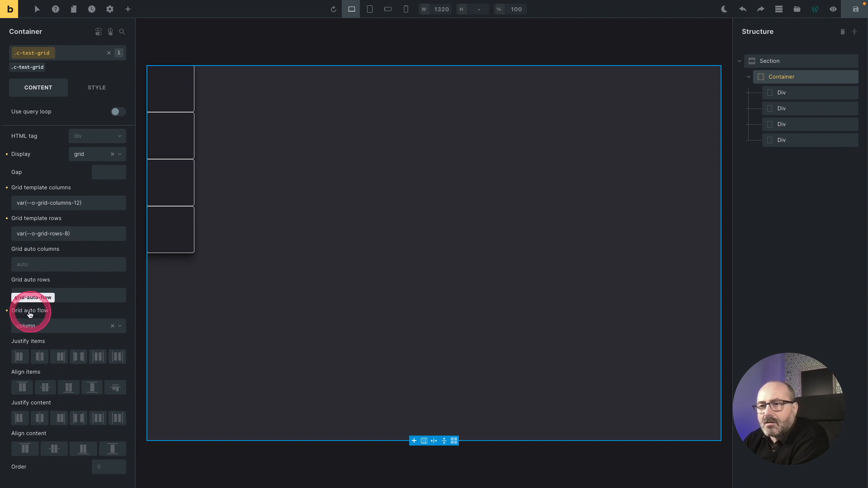
- Set the grid auto flow of the container's .c-test-grid class to dense
click(41, 324)
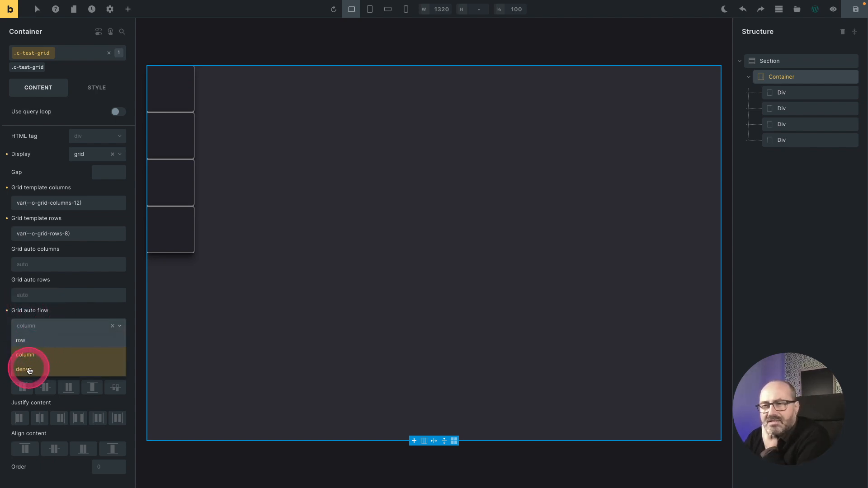
click(32, 370)
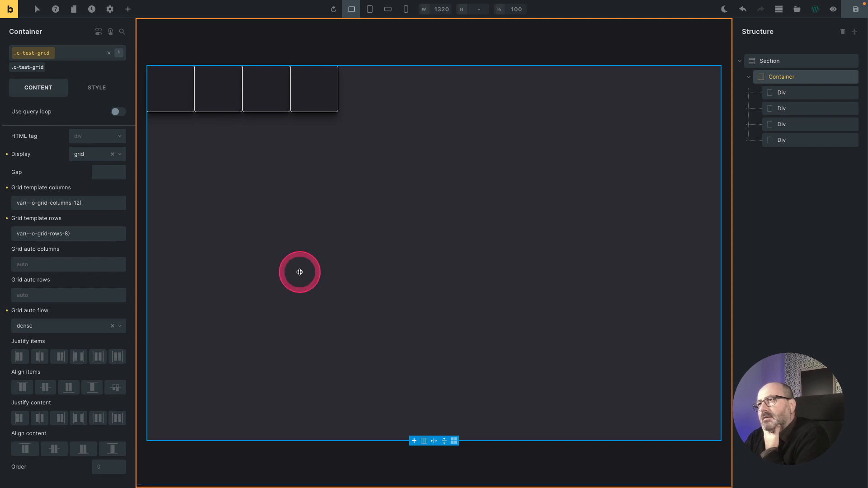
- Give the second div the Brand theme colour as its background
click(224, 90)
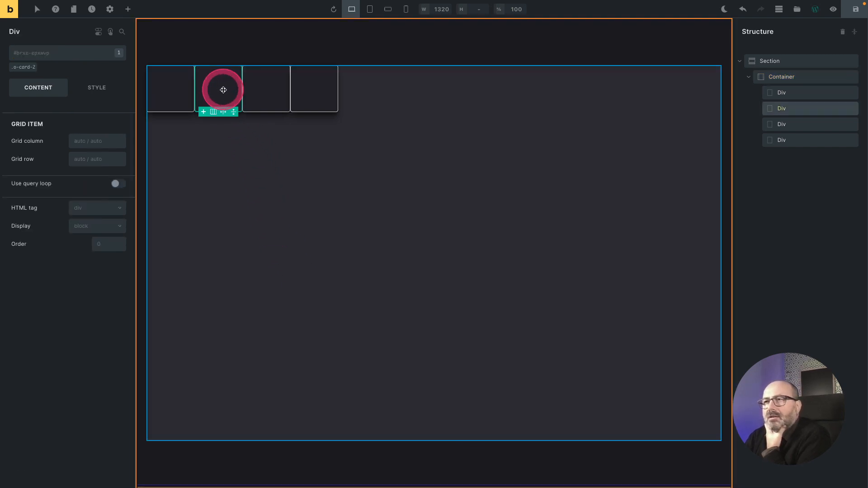
click(106, 87)
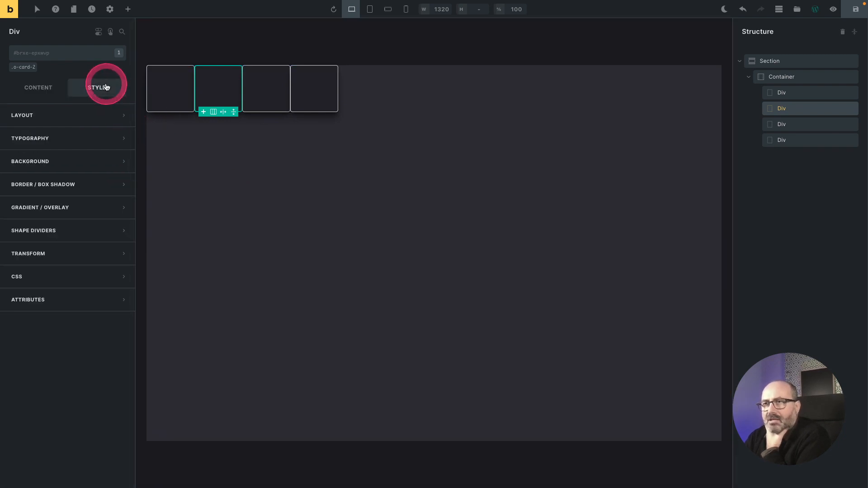
click(104, 161)
click(119, 188)
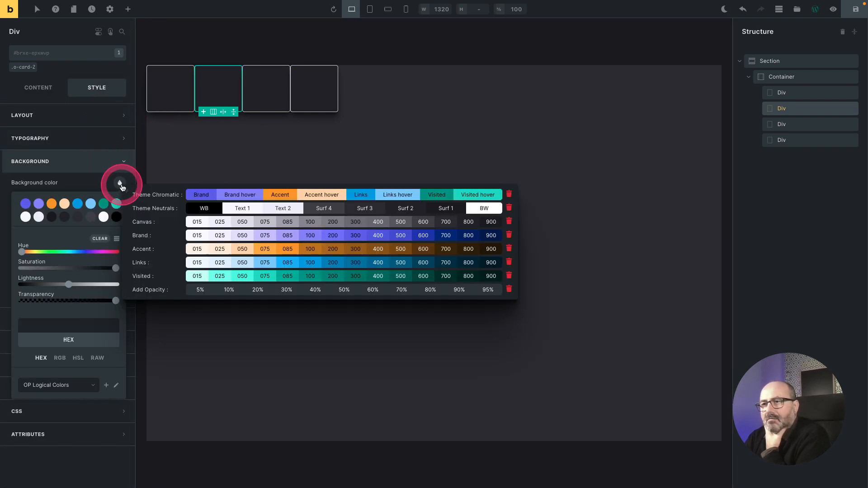
click(202, 197)
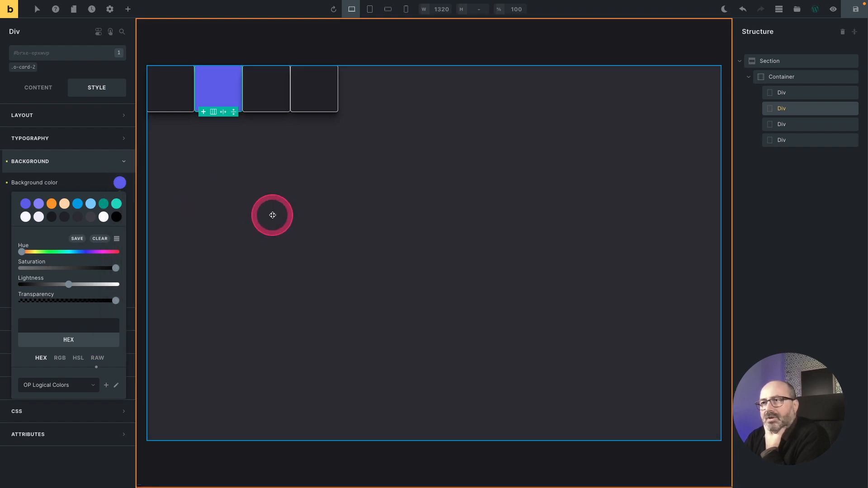
- Add the class o-span-9 to the Brand-coloured second div so it spans nine columns
click(59, 61)
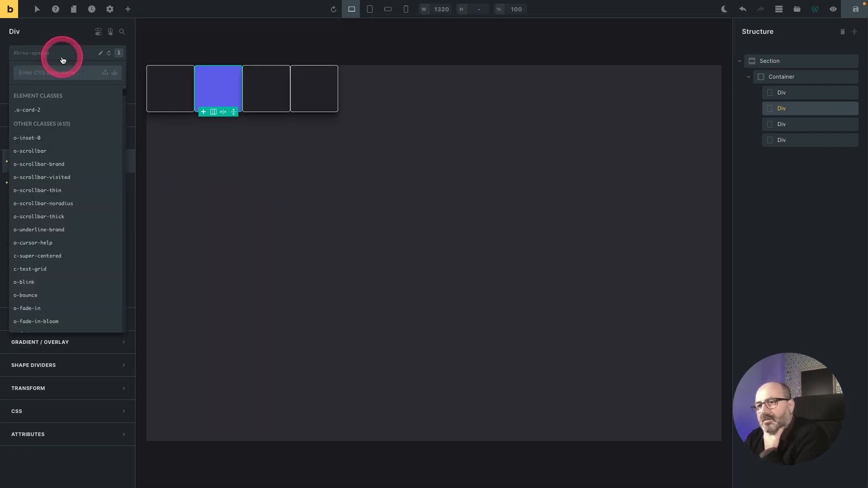
text(span)
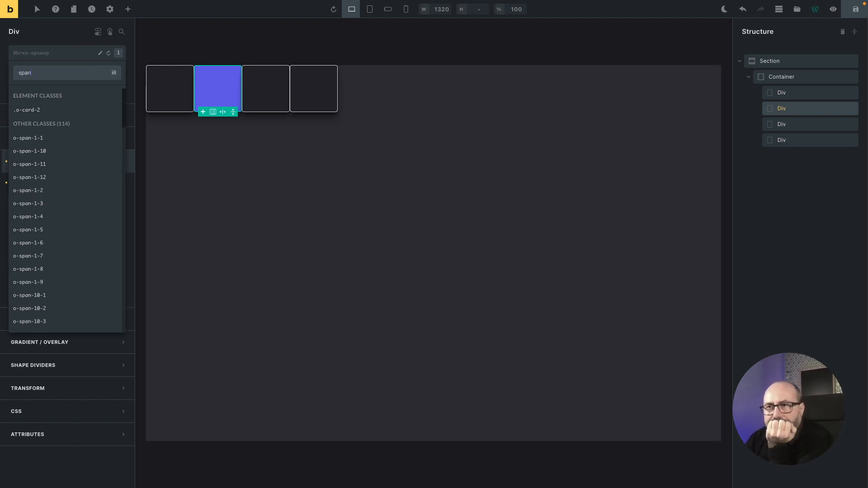
text(-)
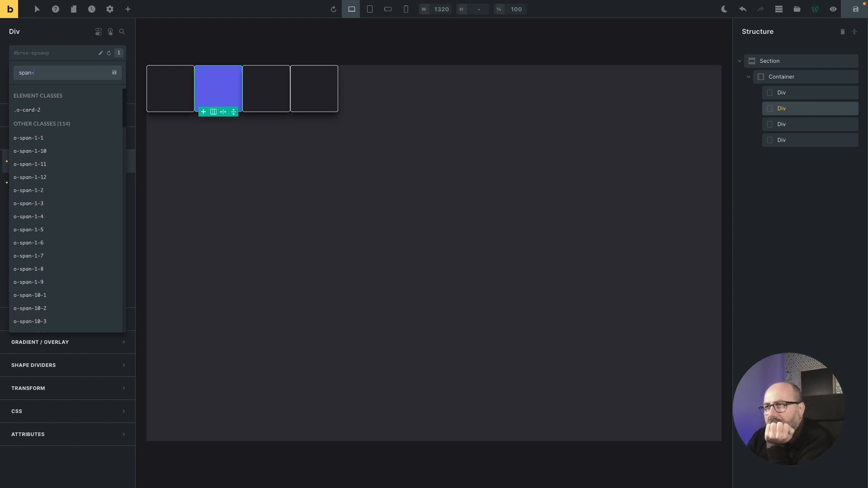
text(9)
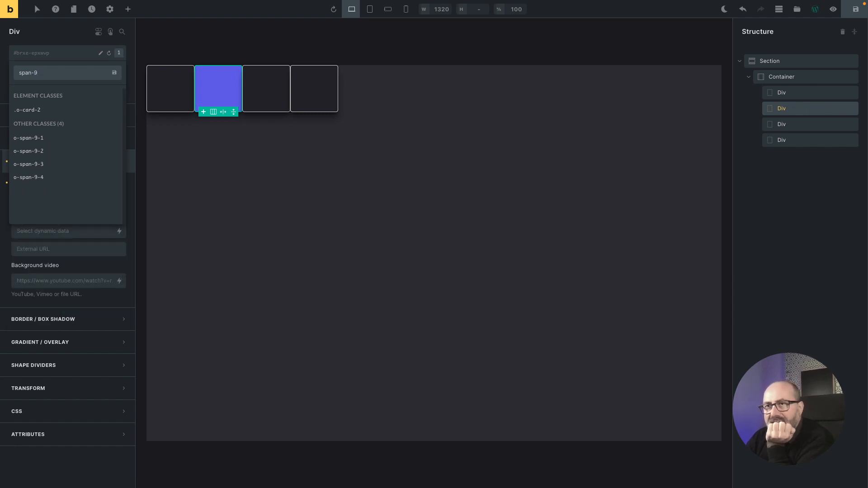
key(Return)
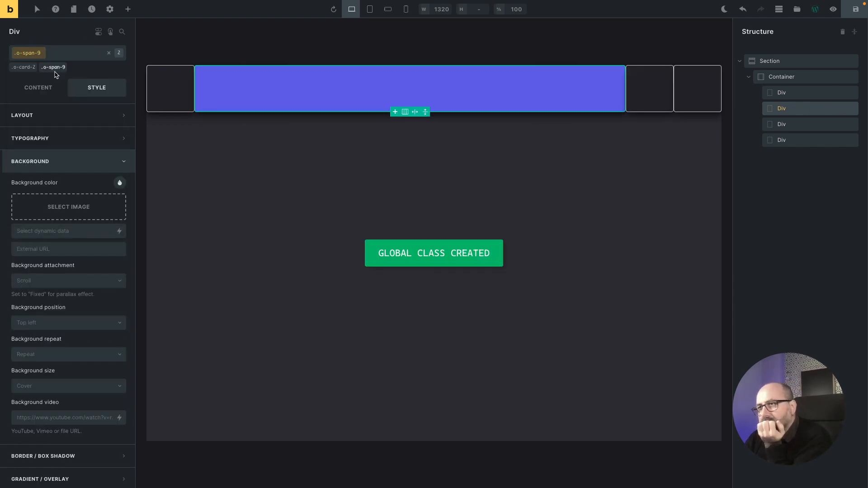
click(110, 87)
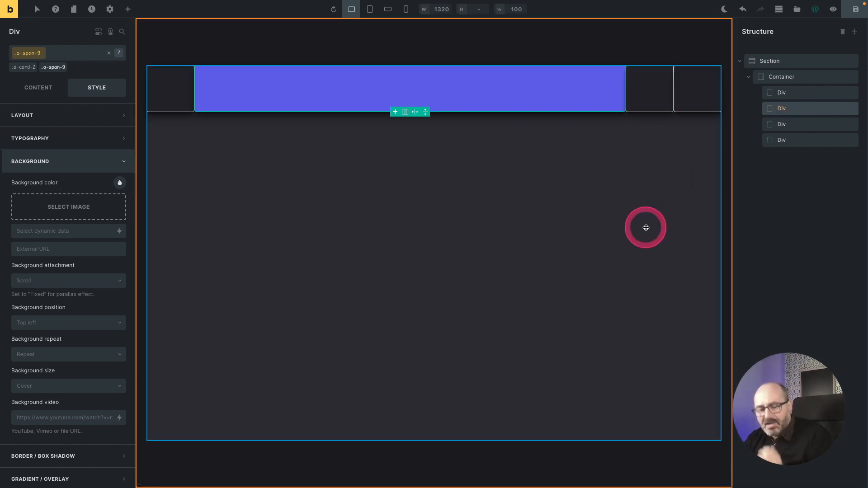
- Duplicate the o-span-9 div and compare where the copy and the small divs sit in the grid
key(ctrl+d)
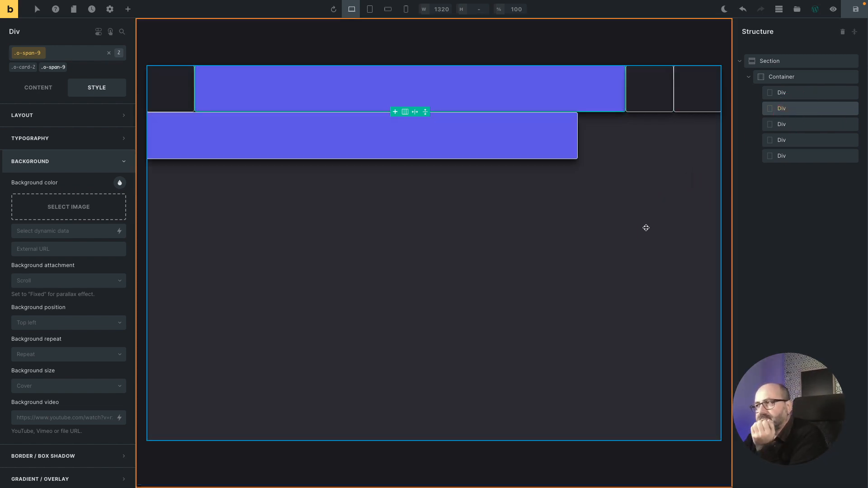
click(482, 147)
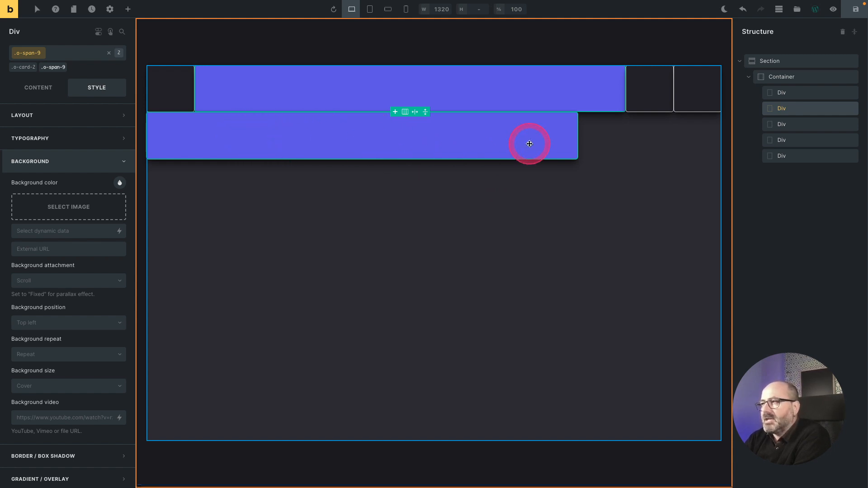
drag(554, 129, 527, 97)
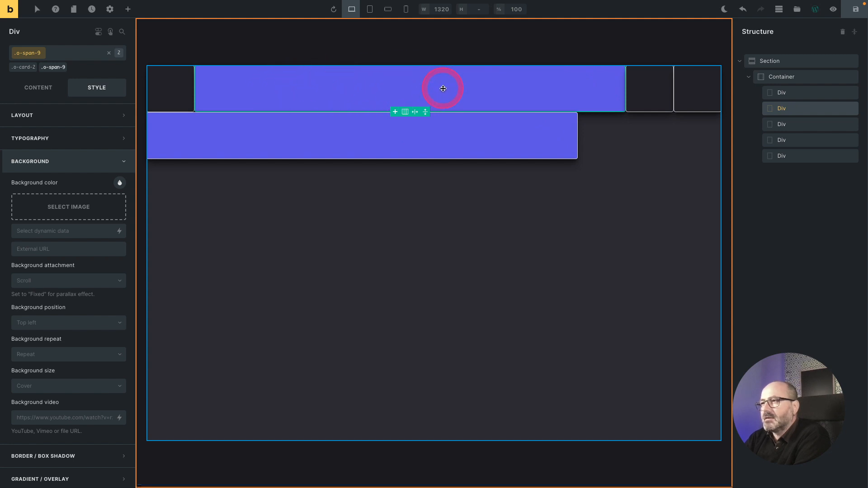
drag(443, 89, 663, 92)
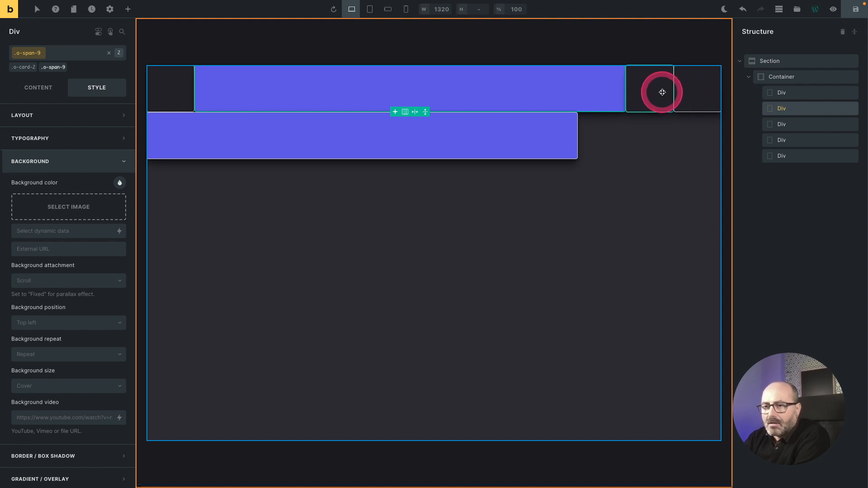
- Switch the container's grid auto flow from dense to row
click(377, 215)
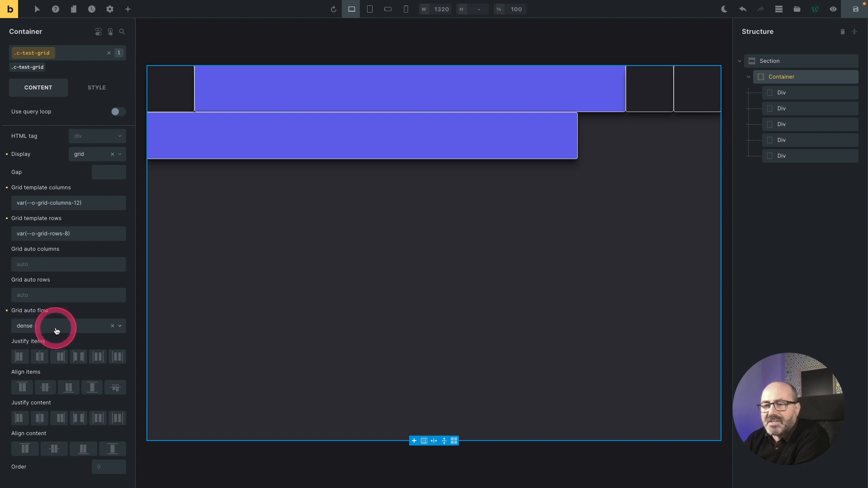
click(113, 327)
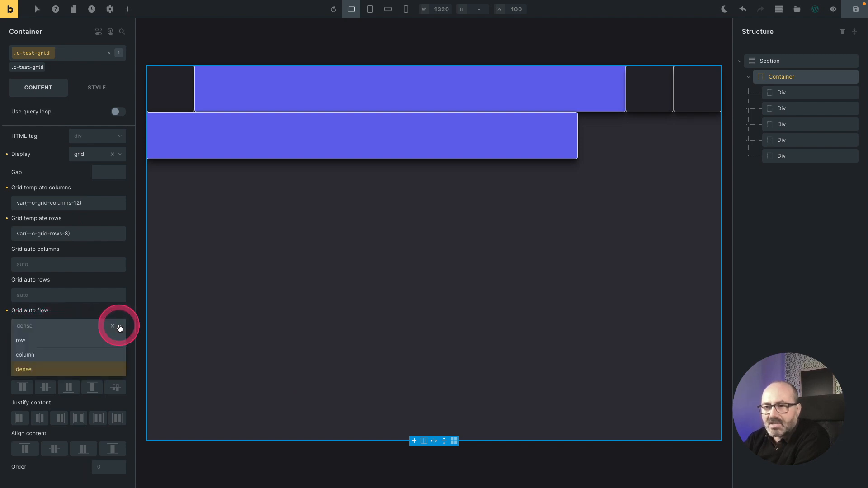
click(69, 345)
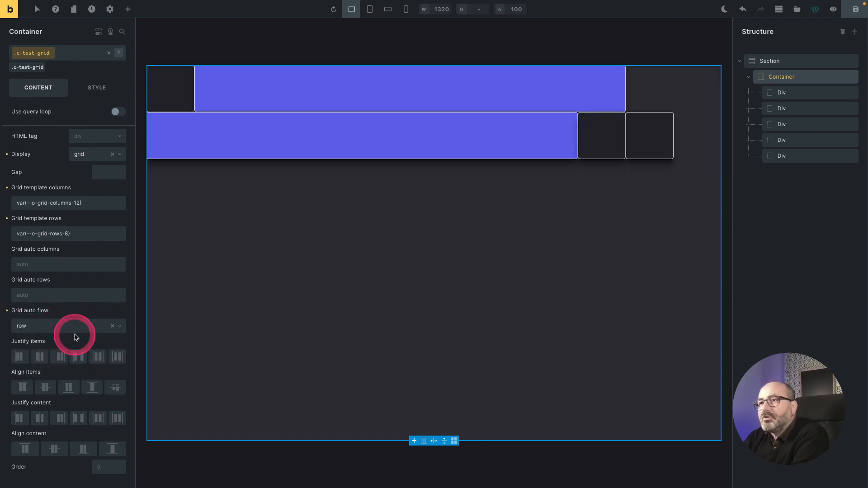
- Select the divs in turn to compare their placement in the grid with their order in the structure
click(169, 83)
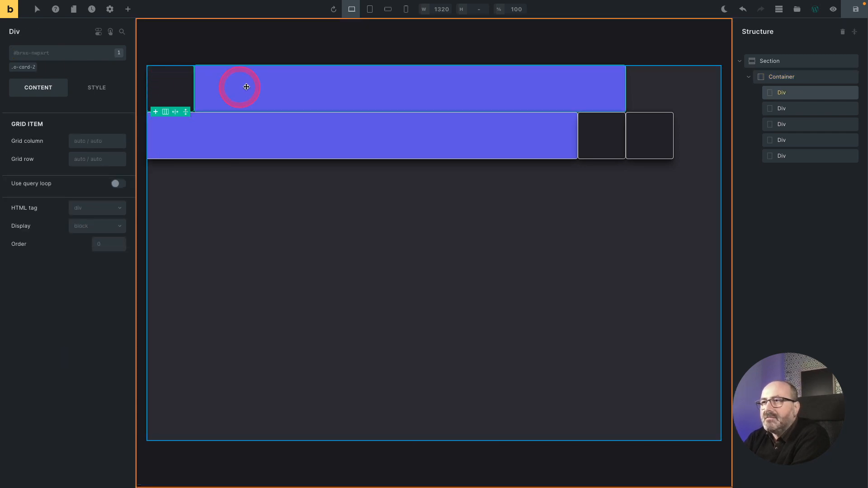
click(367, 130)
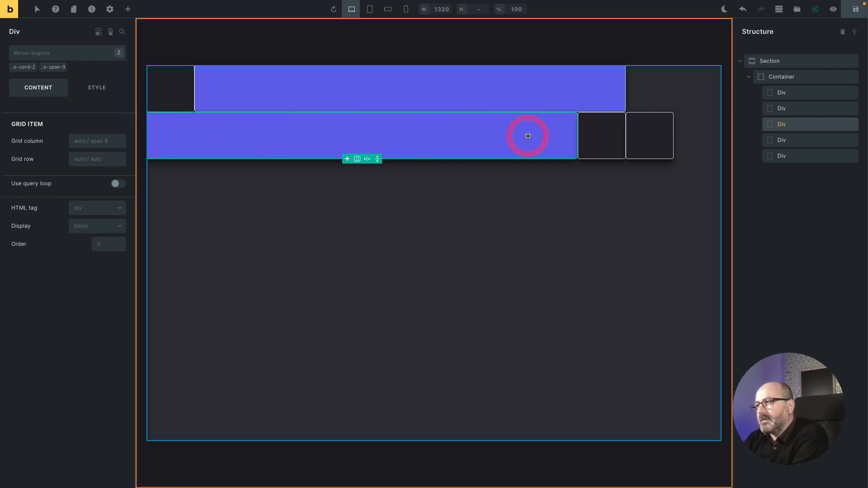
click(601, 138)
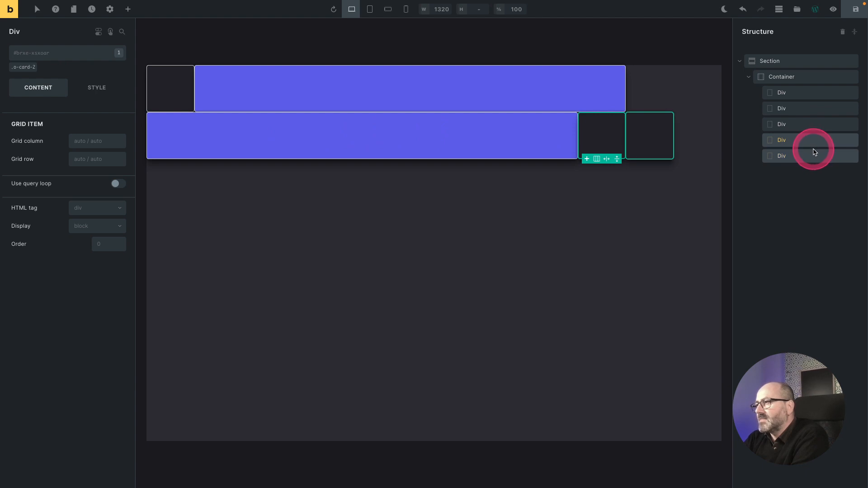
click(665, 136)
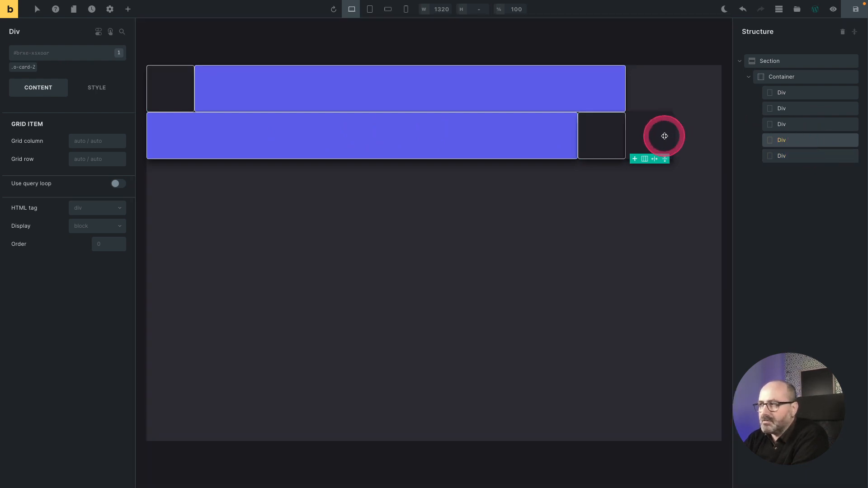
- Select the container and return its grid auto flow to dense
click(559, 183)
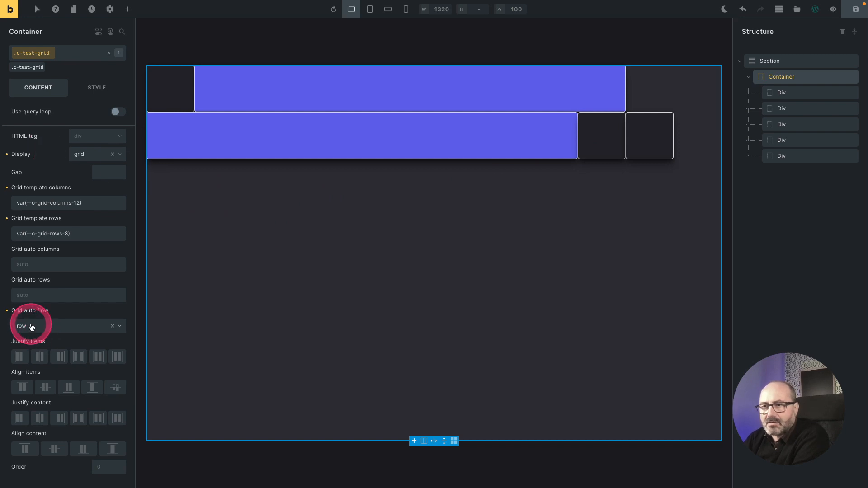
click(50, 327)
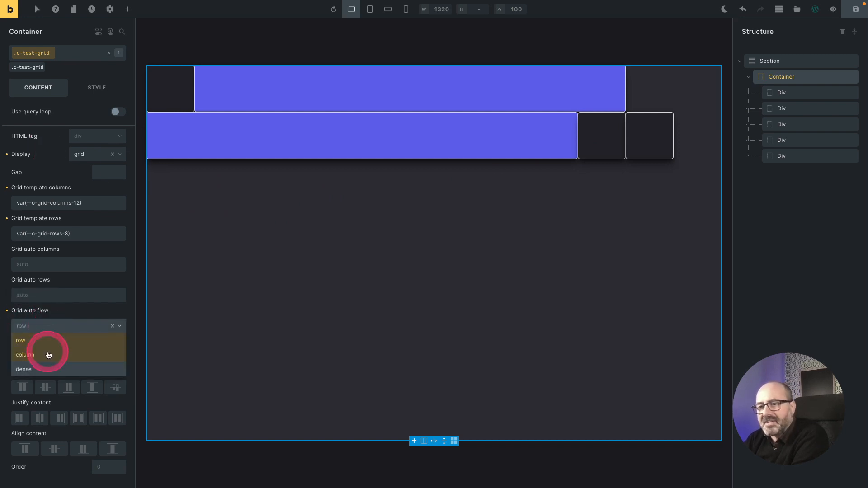
click(45, 369)
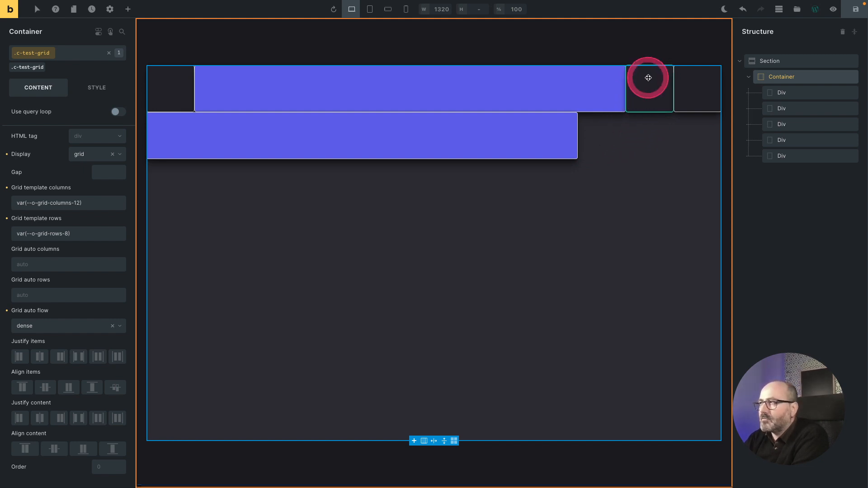
- Select the small divs and the second o-span-9 div in turn to compare their grid placement with their structure order
click(816, 140)
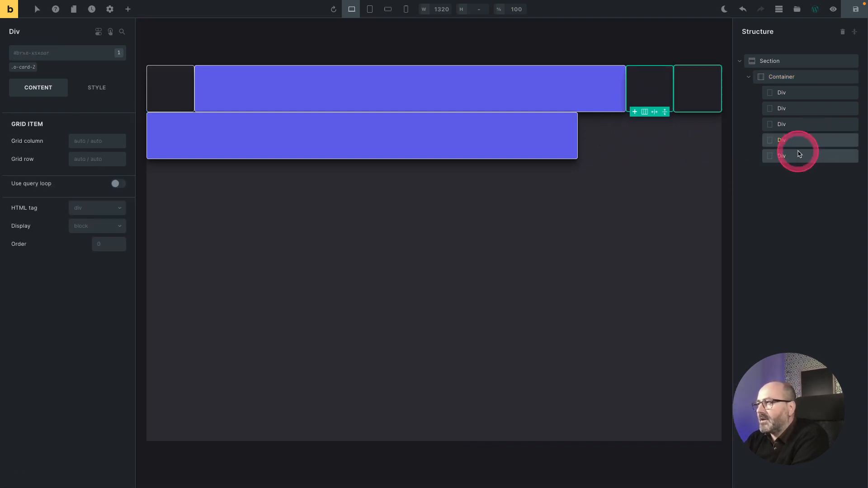
click(799, 156)
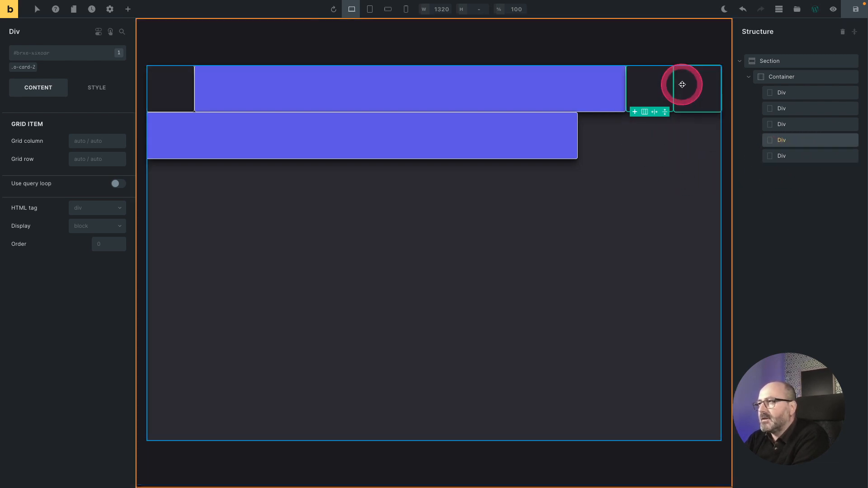
click(792, 123)
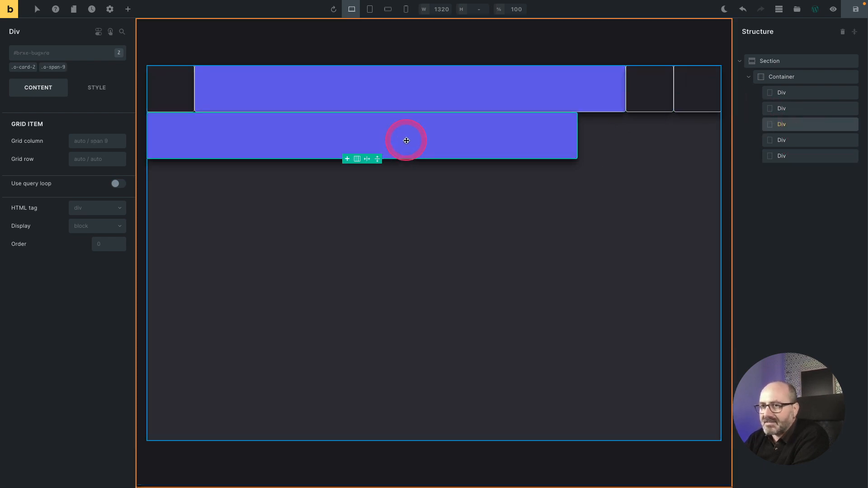
click(357, 194)
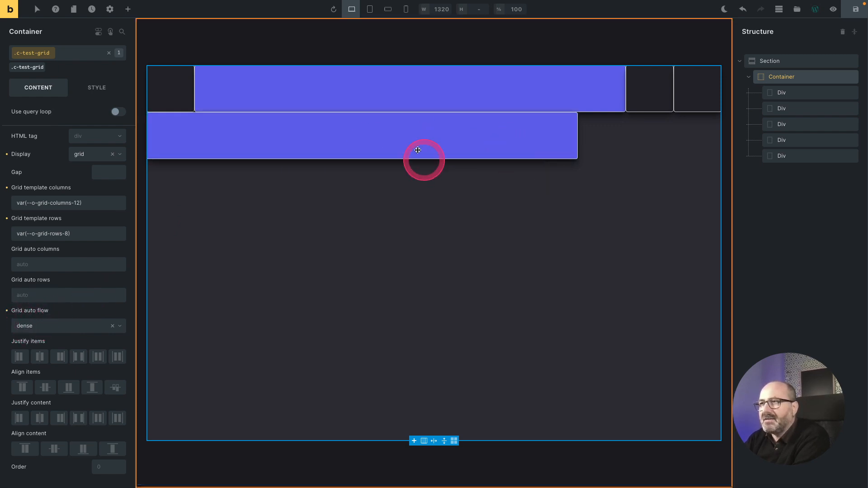
- Delete the first o-span-9 div from the container
click(663, 90)
right_click(812, 109)
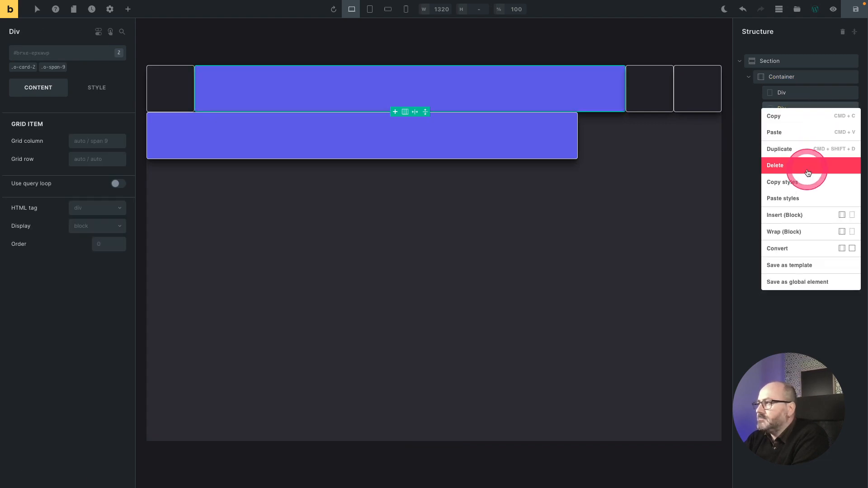
click(808, 173)
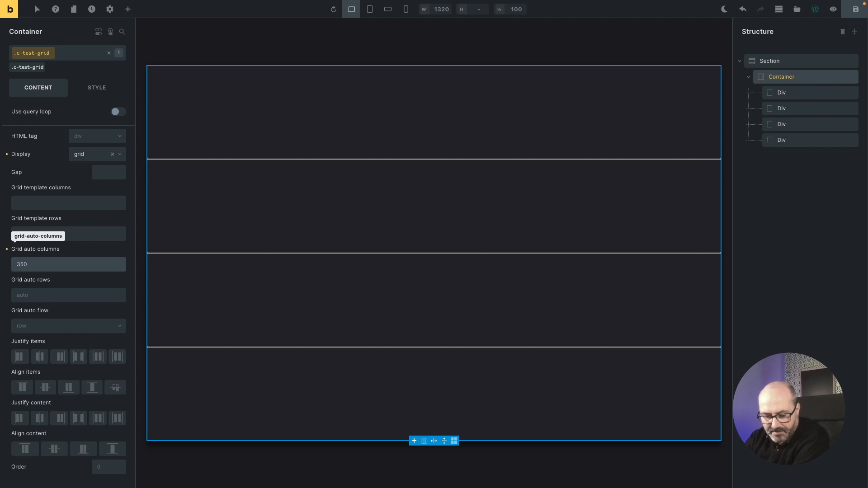
- Set the container's grid auto columns to 350px and its grid auto rows to 150px
text(x)
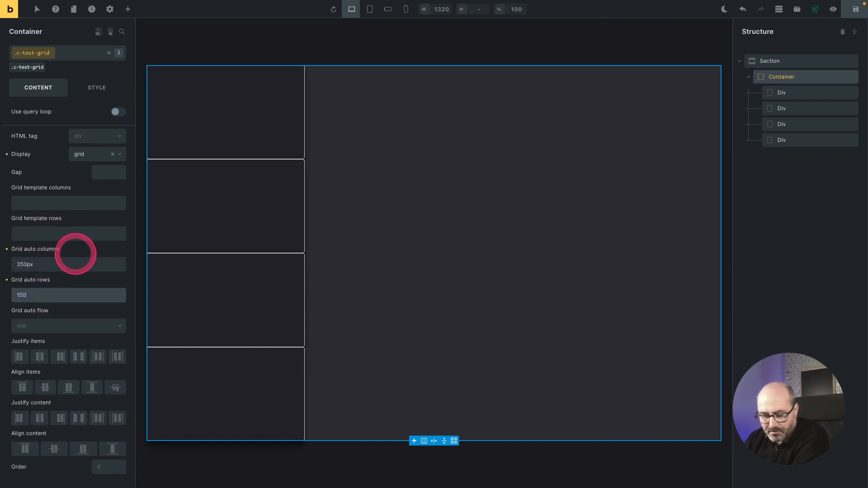
text(x)
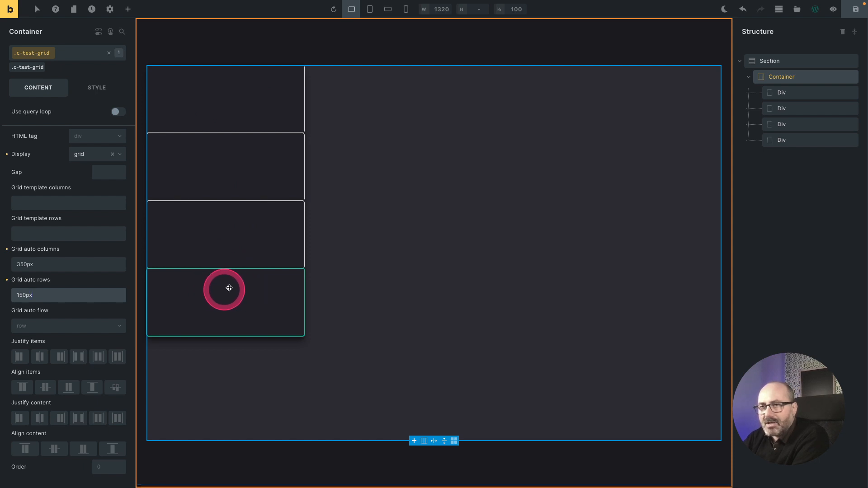
- Give the container a 12-column and 8-row grid template, and clear its grid auto columns and rows values
click(45, 204)
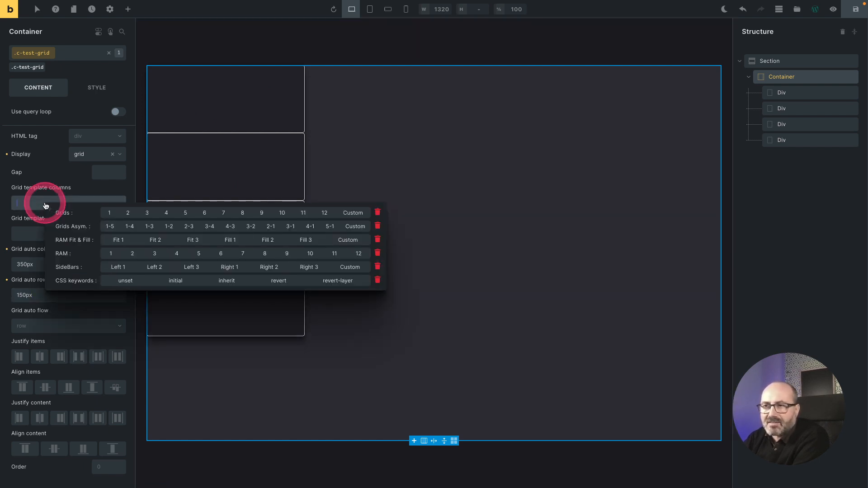
click(325, 213)
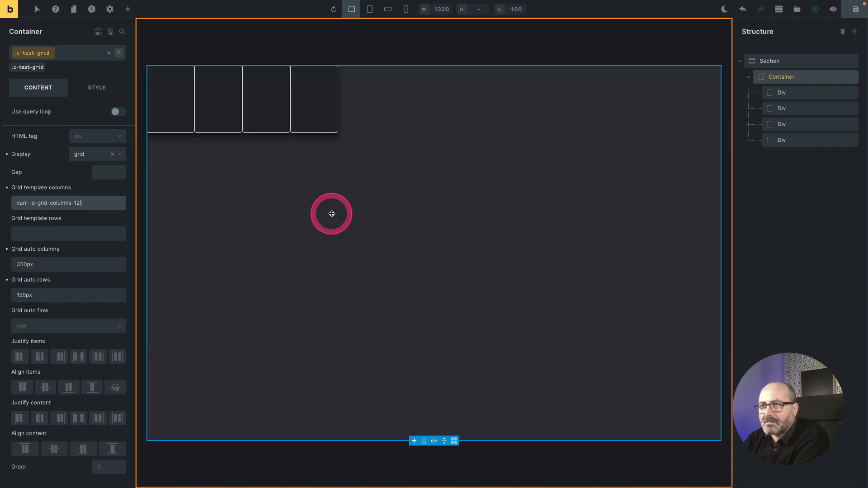
click(54, 231)
click(297, 243)
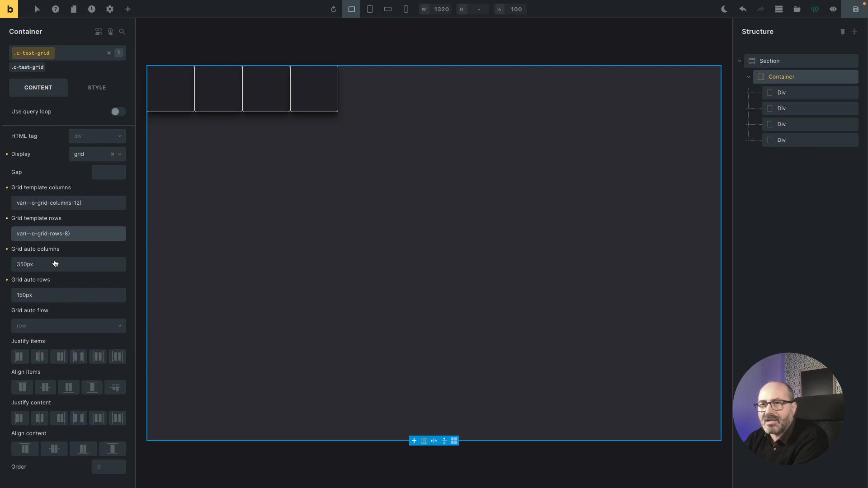
click(8, 280)
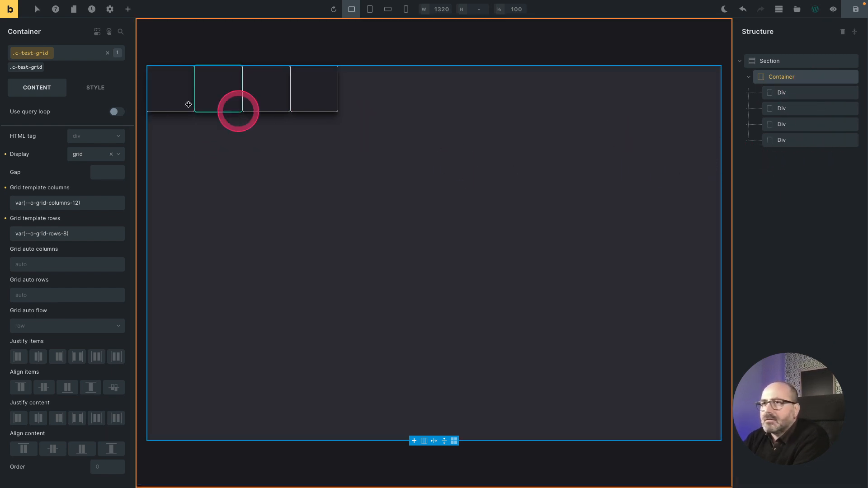
- Add a new div to the end of the grid container and select it
click(128, 9)
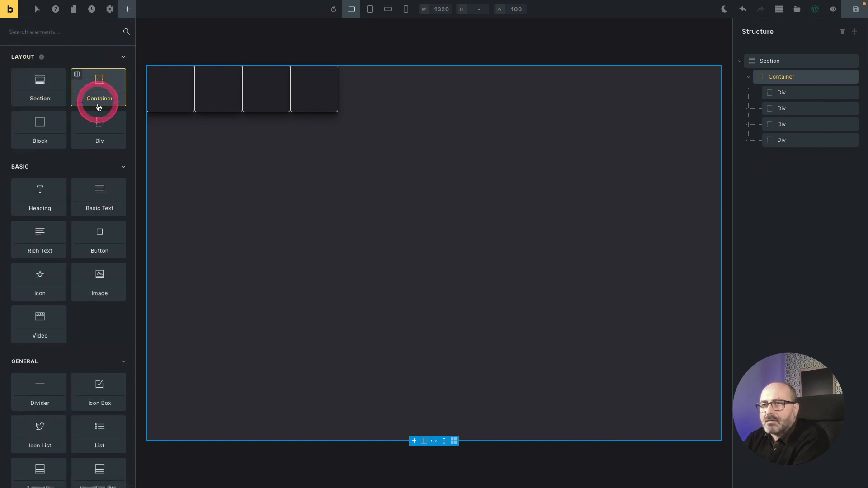
click(99, 121)
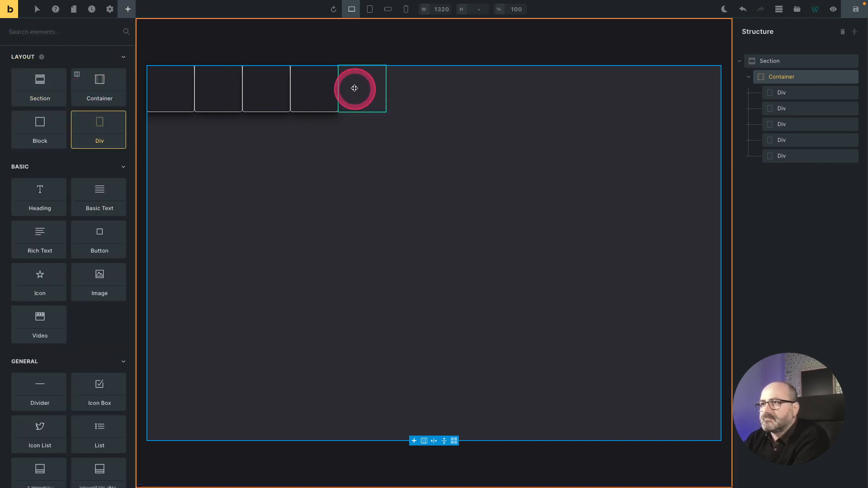
click(797, 158)
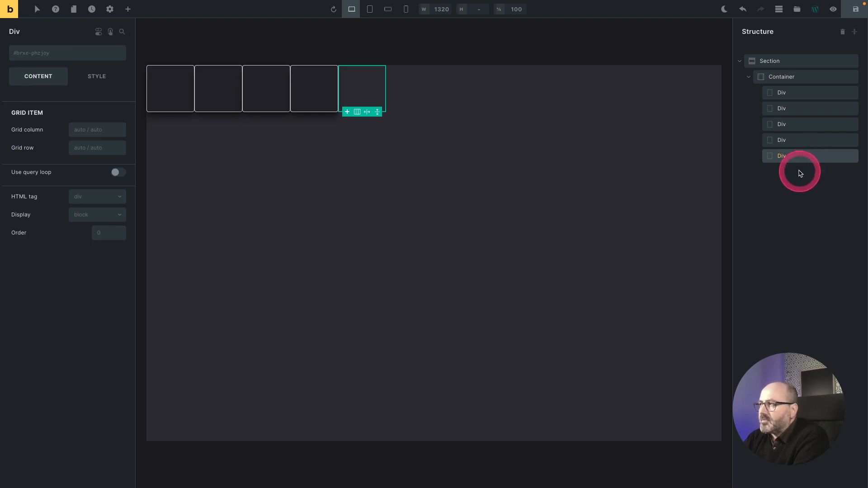
- Add the o-relative and o-isolate classes to the grid container
click(797, 80)
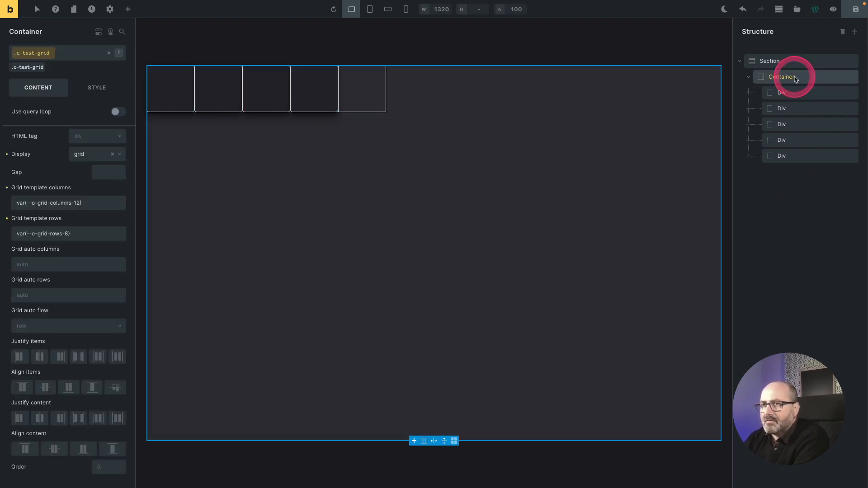
click(73, 55)
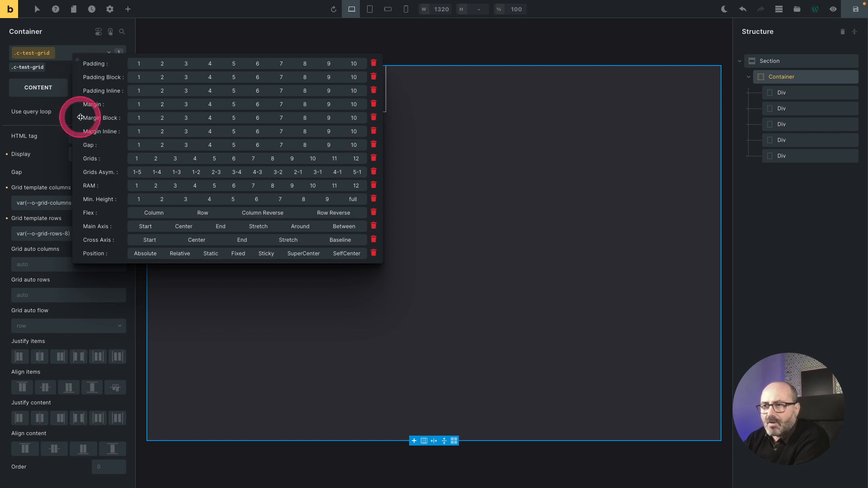
click(178, 253)
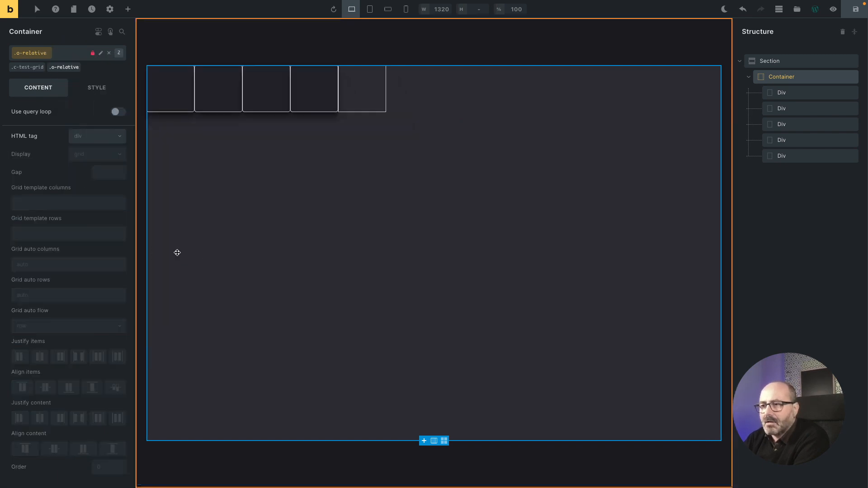
click(71, 60)
click(64, 57)
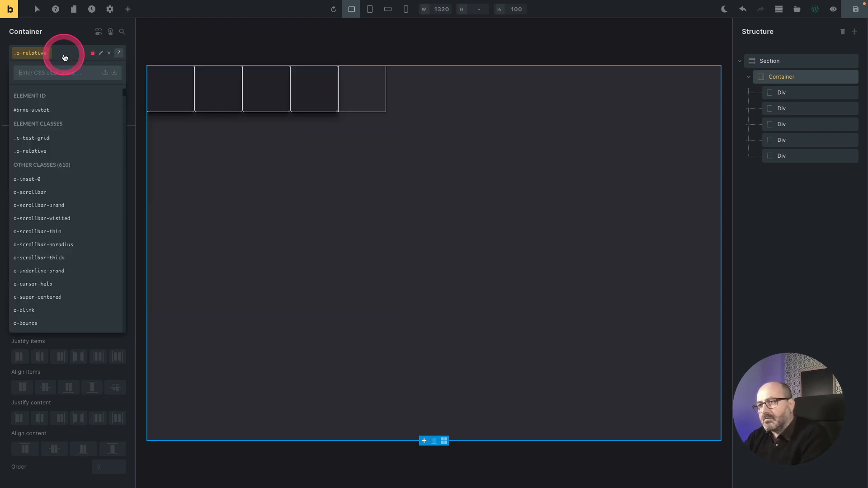
text(iso)
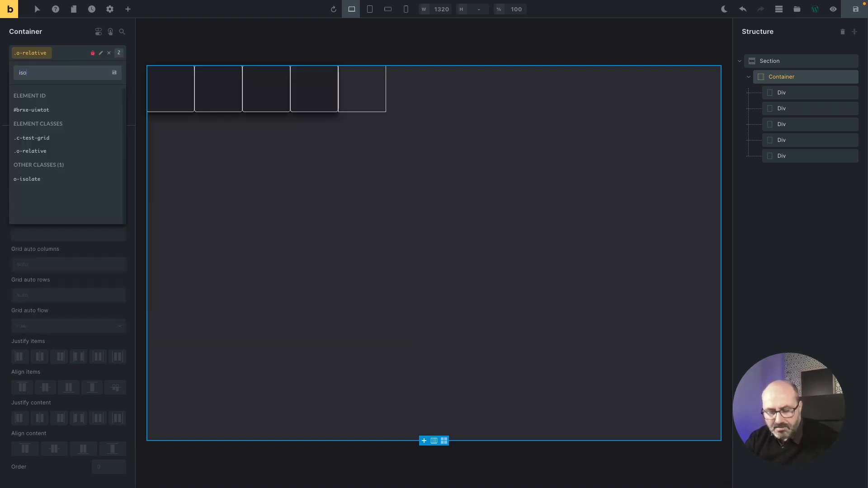
text(l)
click(32, 180)
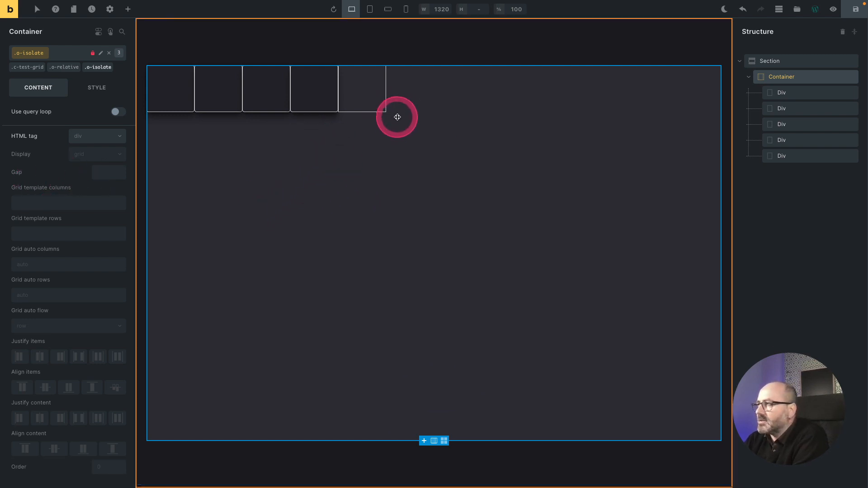
- Make the new div the container's first child and give it the o-12-grid-helper-lines class
click(791, 159)
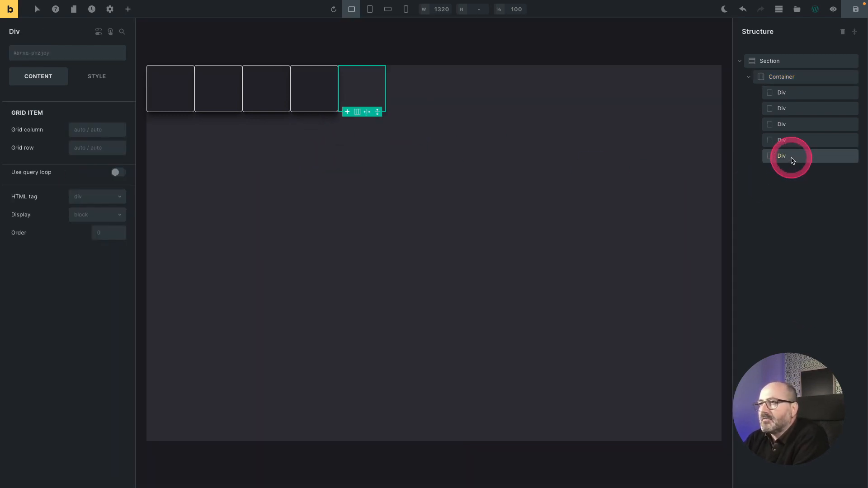
drag(792, 159, 793, 89)
click(81, 57)
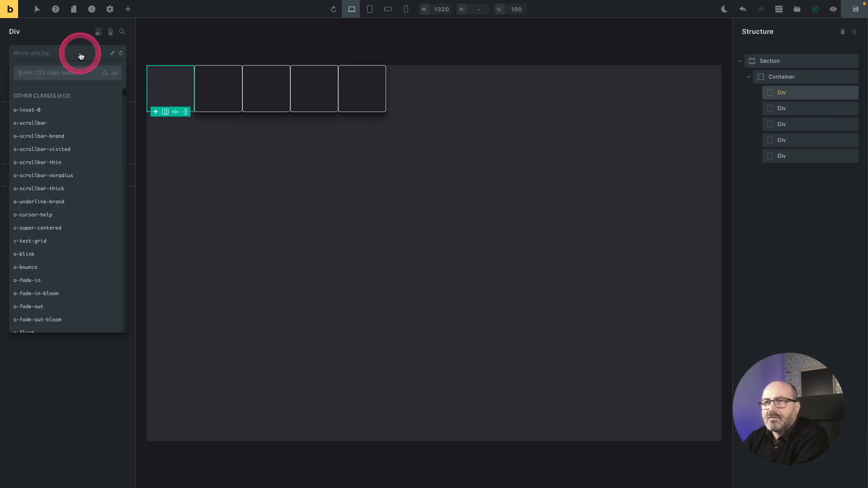
text(hel)
click(19, 129)
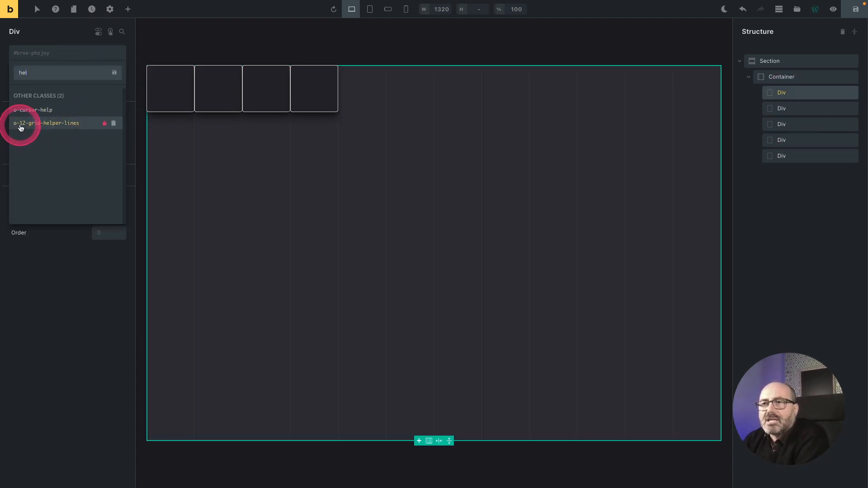
click(71, 128)
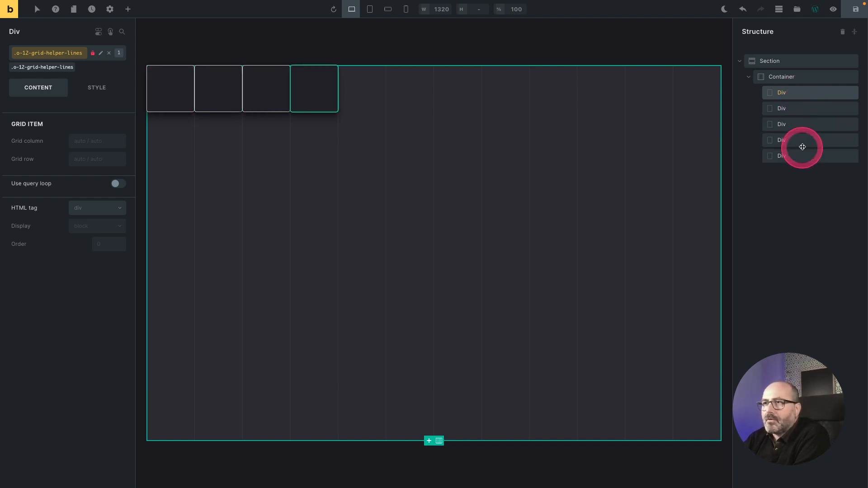
- Set the grid column of the first o-card-2 div to 3
click(801, 108)
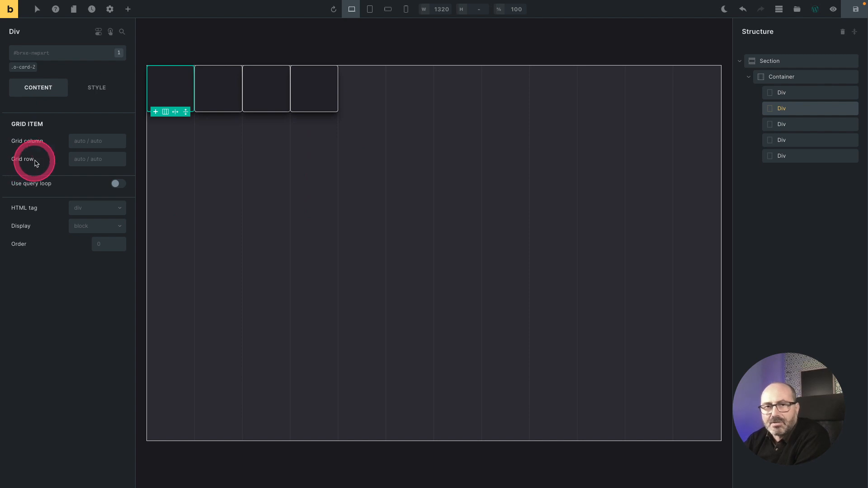
click(89, 142)
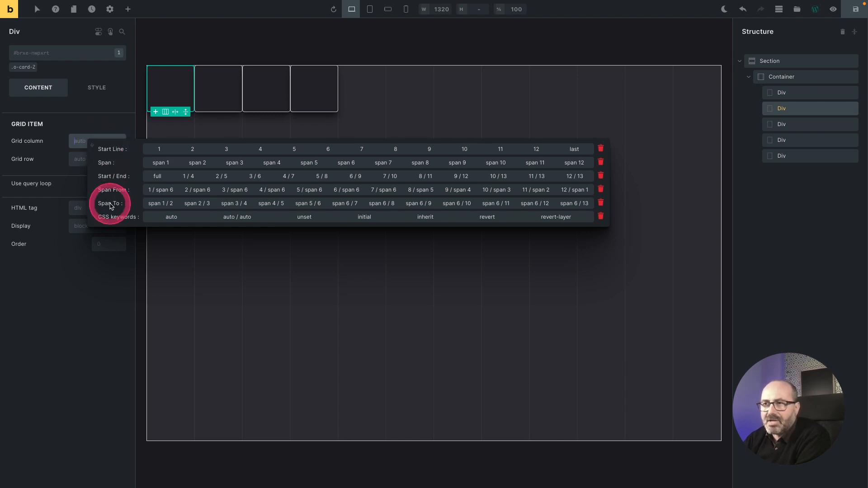
click(112, 131)
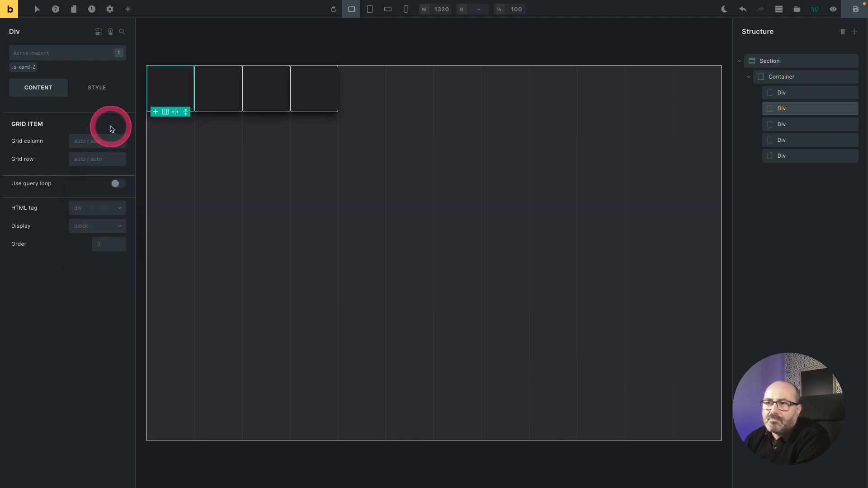
click(87, 142)
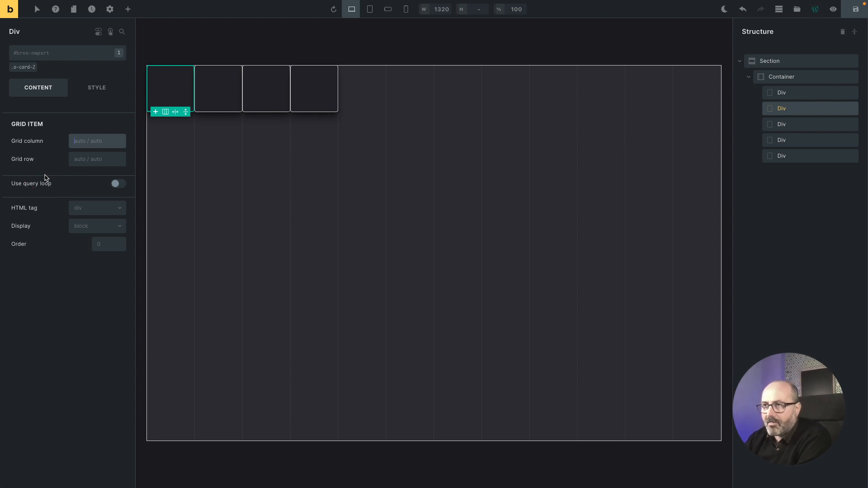
text(3)
double_click(78, 143)
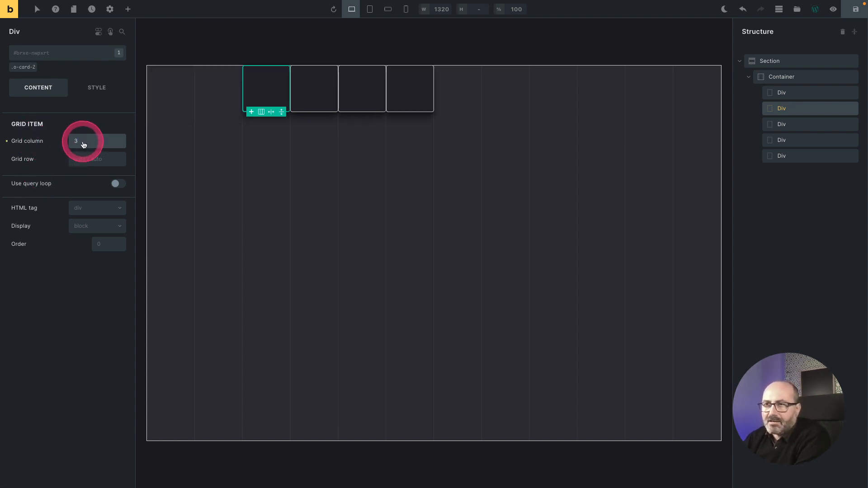
click(260, 86)
click(95, 158)
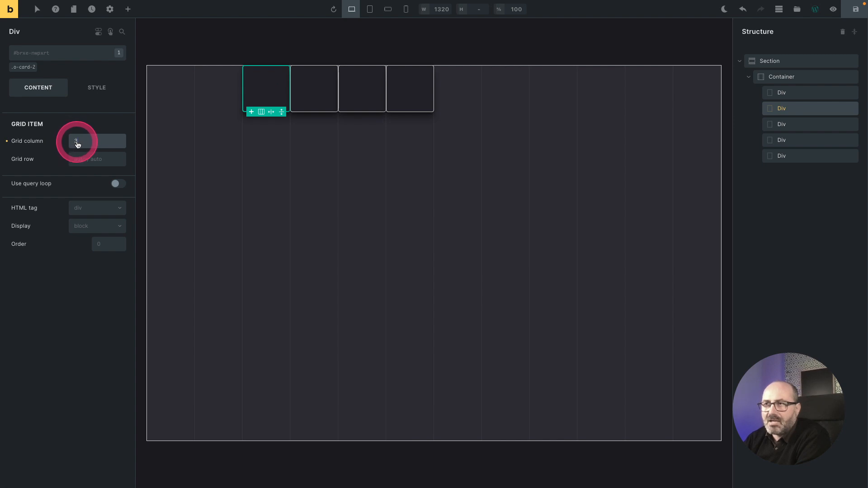
click(260, 89)
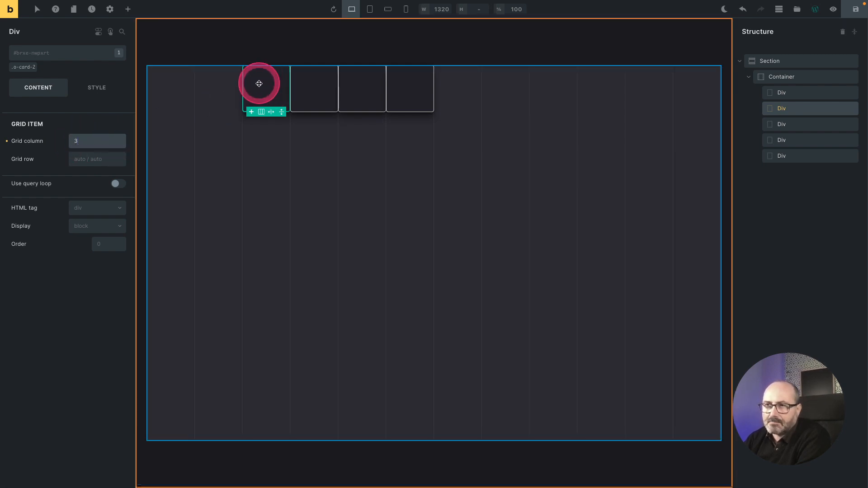
click(82, 144)
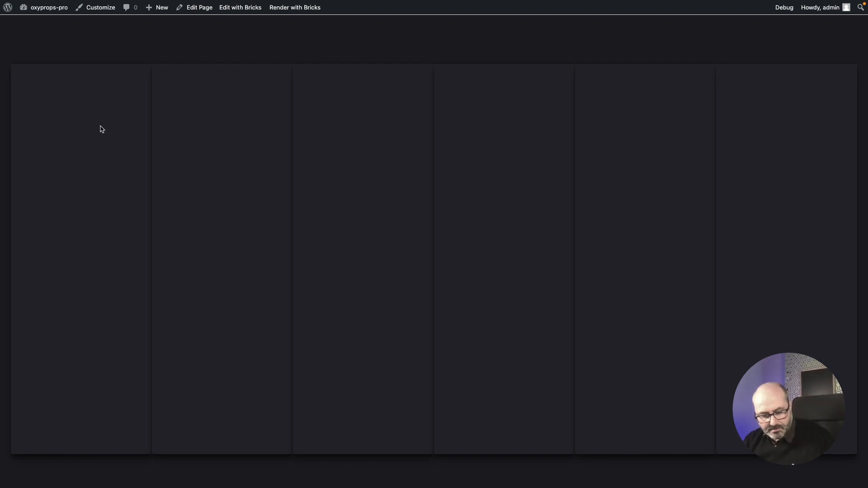
- Inspect the front-end page in the browser's developer tools to examine the container's grid lines
right_click(320, 199)
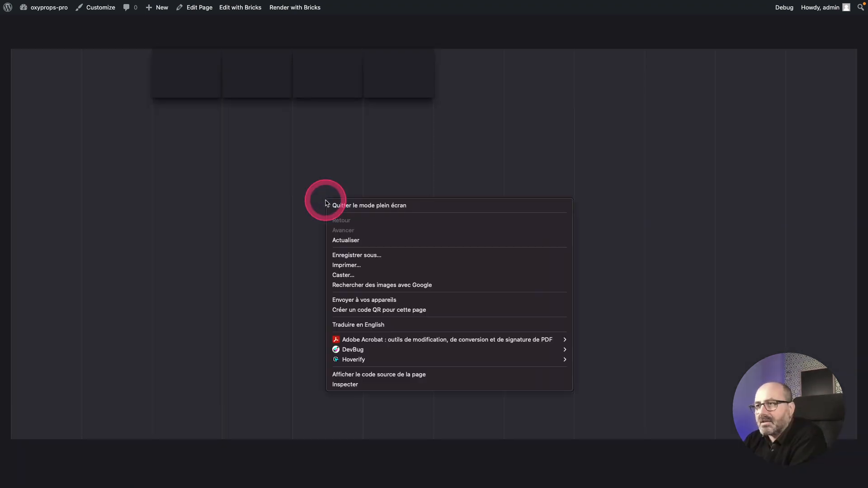
click(382, 384)
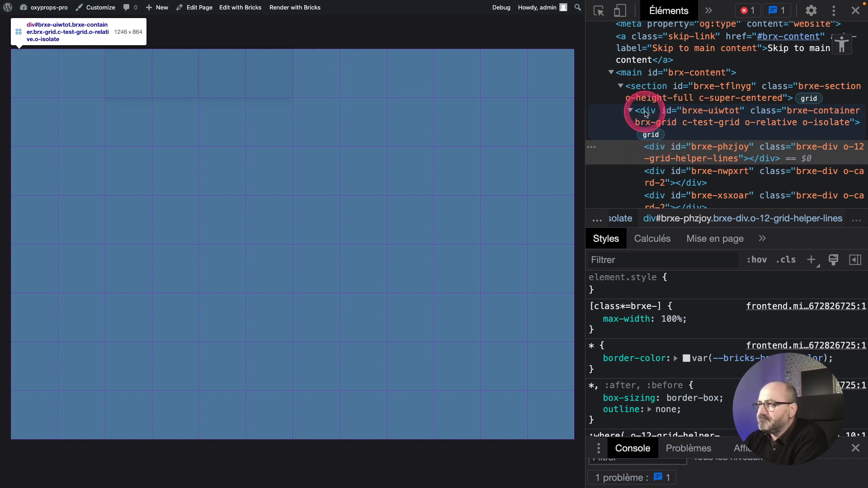
- Toggle the grid overlay of the c-test-grid container in the element inspector
click(651, 135)
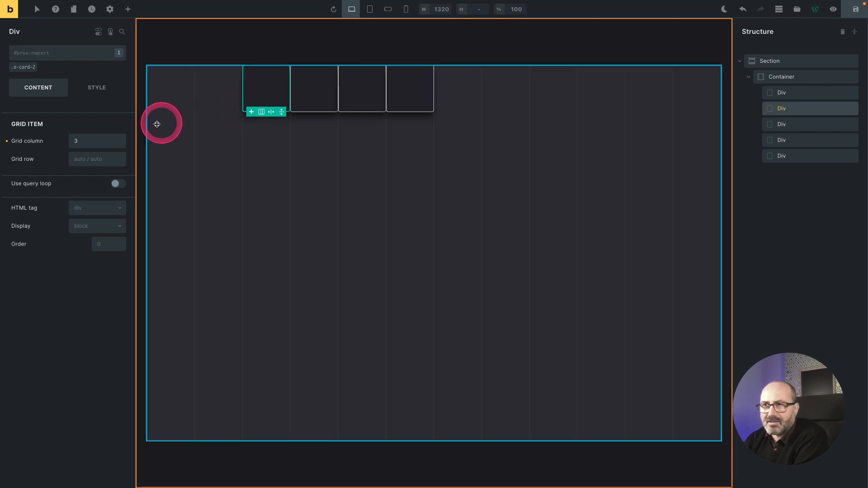
- In the Bricks builder, set the grid column start line of the first o-card-2 div to 4
click(77, 141)
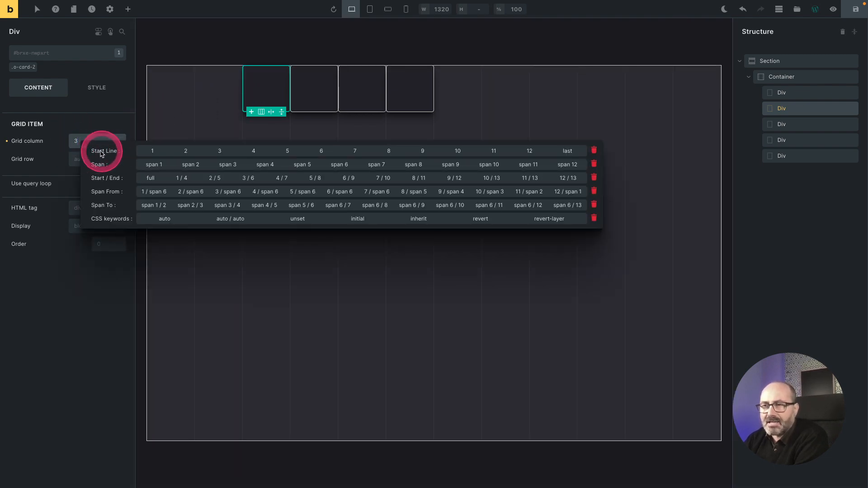
click(219, 151)
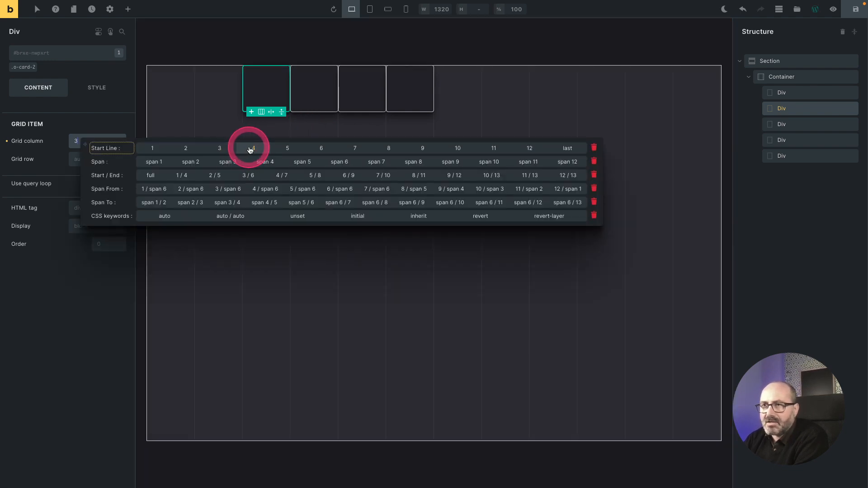
click(251, 152)
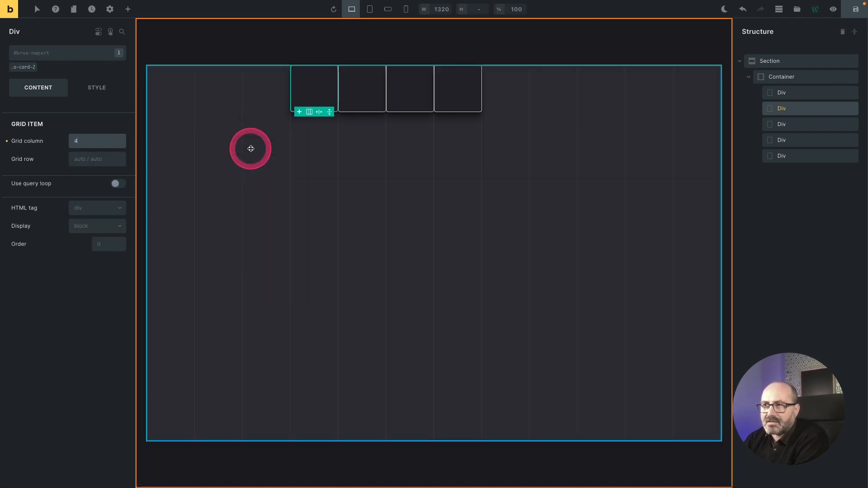
- Set the second card's grid column start line to 6 and its grid row start line to 3
click(795, 126)
click(80, 143)
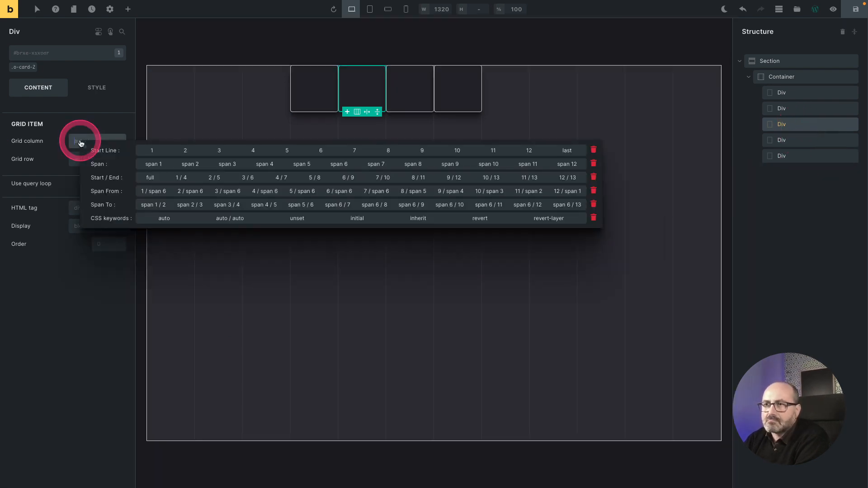
click(326, 149)
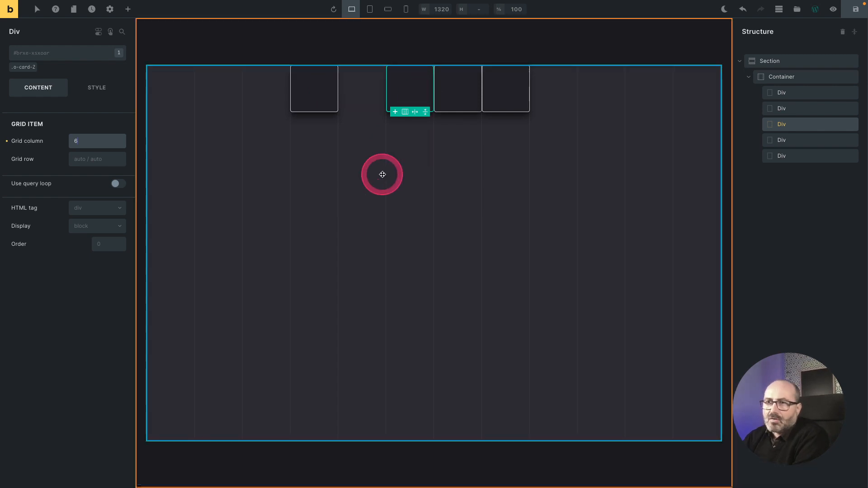
click(23, 163)
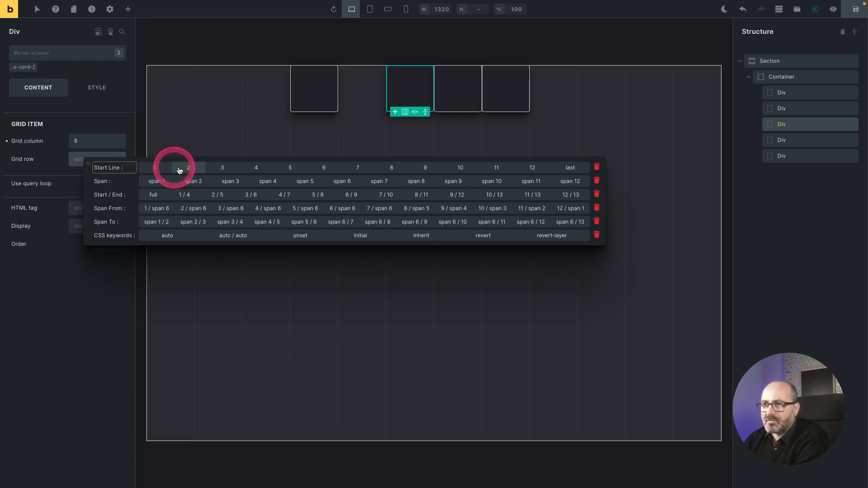
click(219, 168)
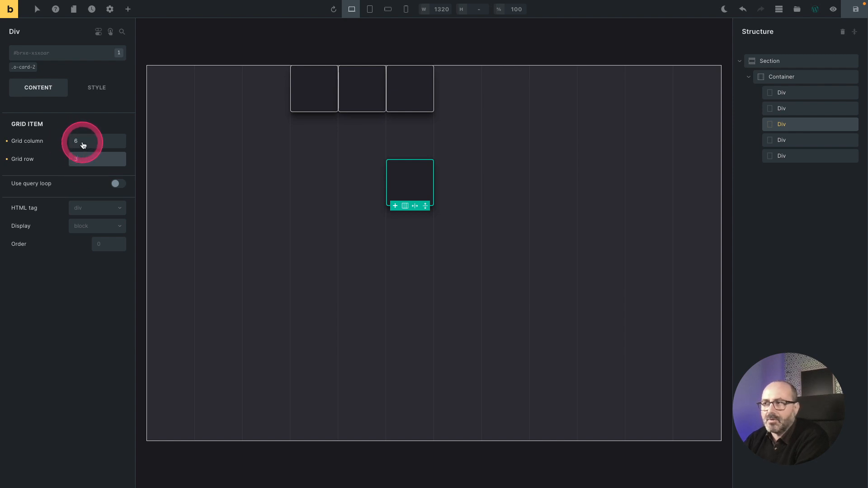
- Set the third card's grid column to span 3 and its grid row to span 2
click(370, 88)
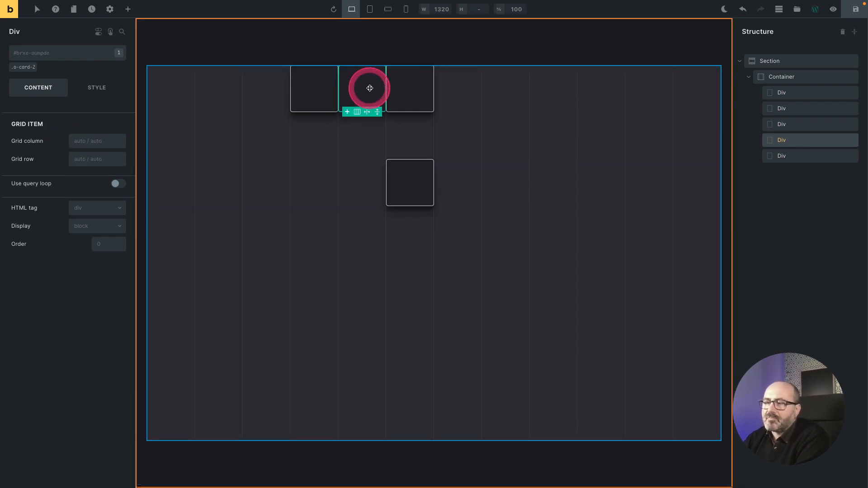
click(83, 141)
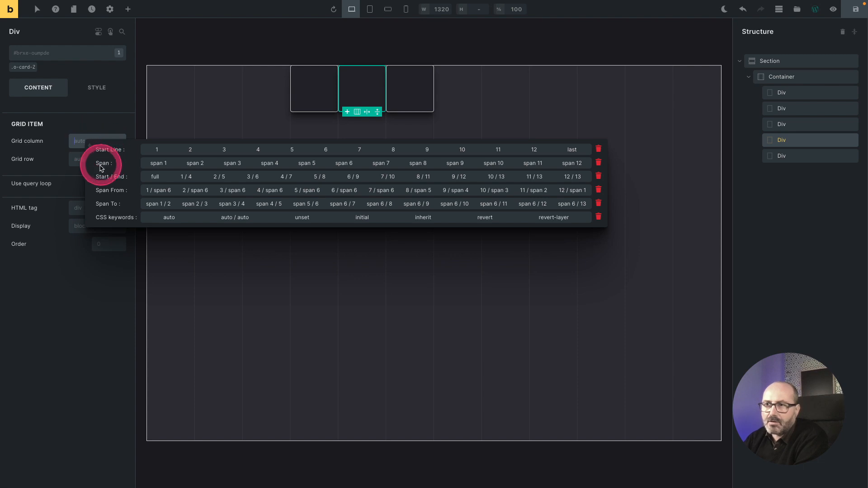
click(241, 166)
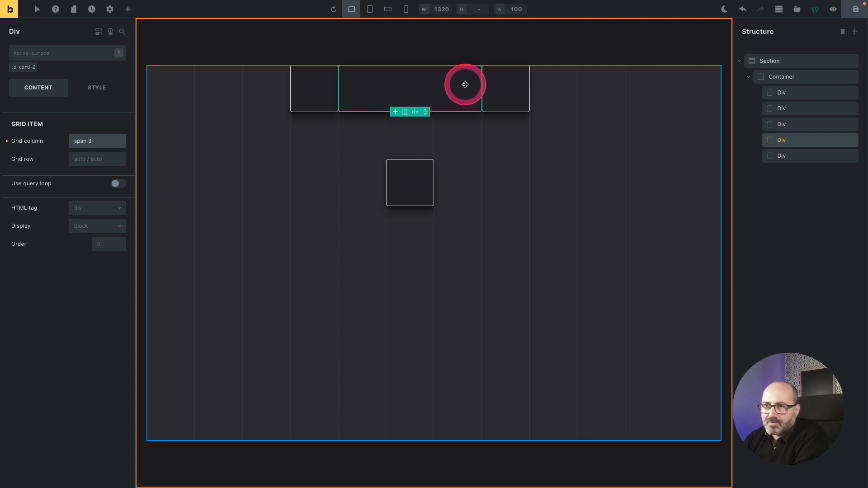
click(83, 159)
click(190, 180)
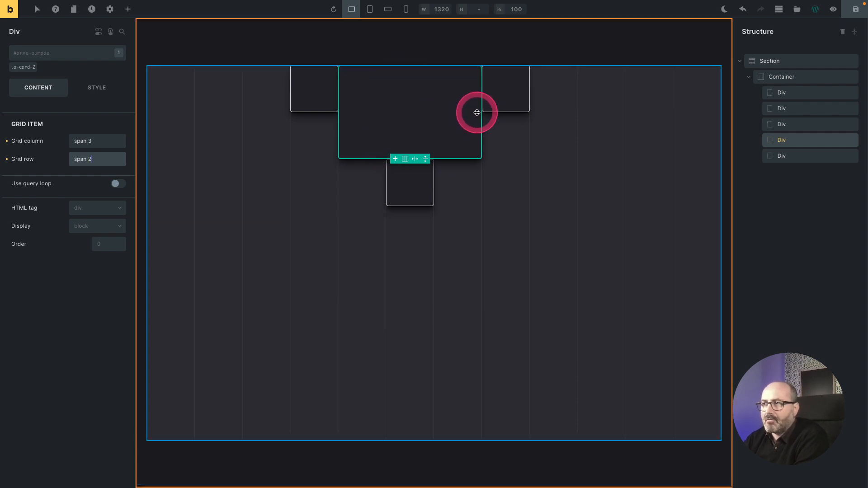
- Stretch the fourth card across all columns using the full preset, 1 / -1, as its grid column
click(505, 93)
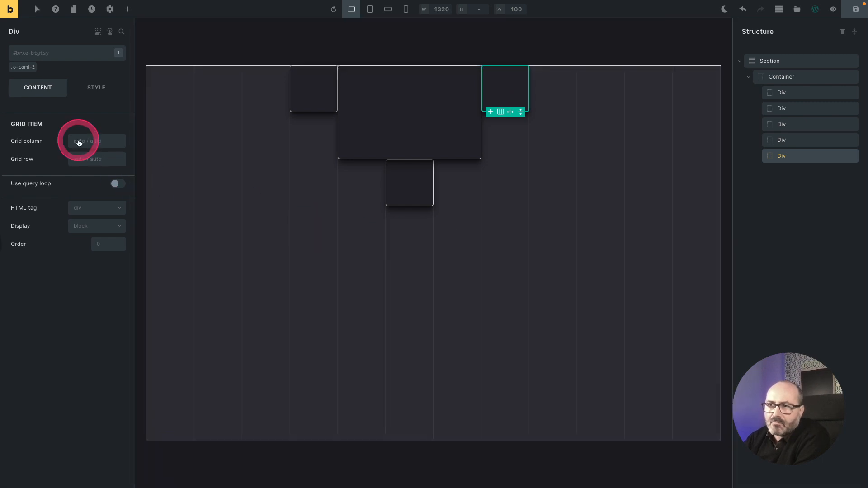
click(78, 142)
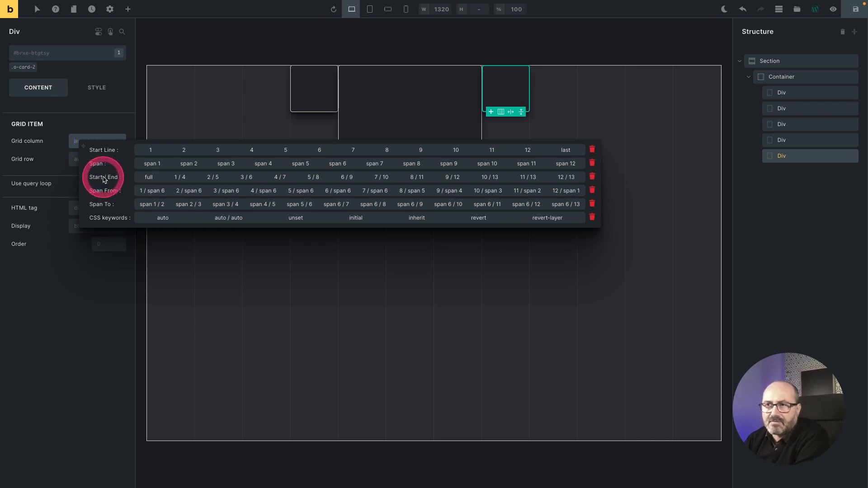
click(148, 178)
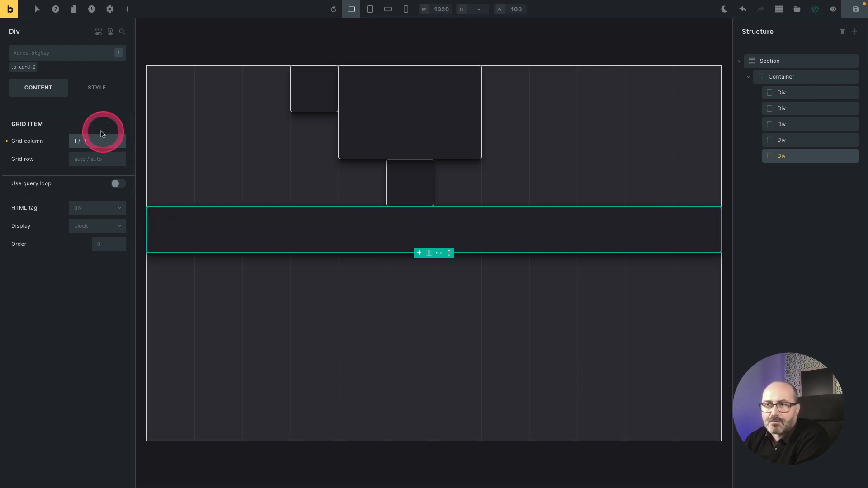
click(76, 142)
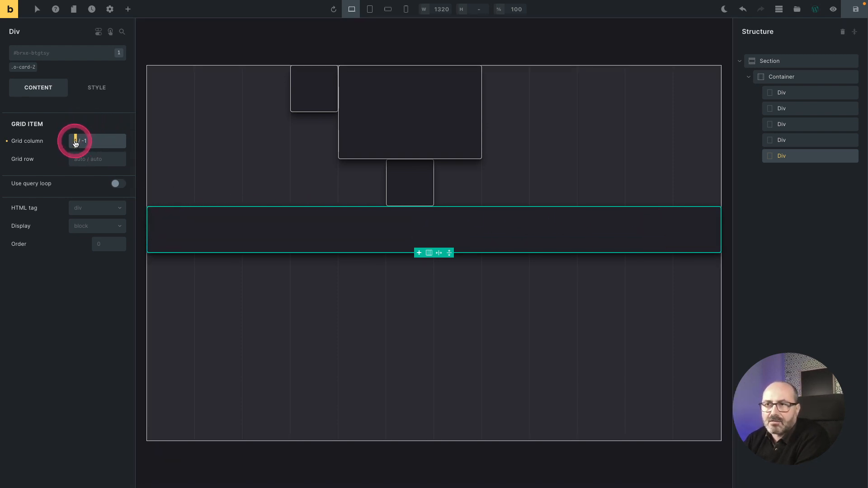
click(88, 144)
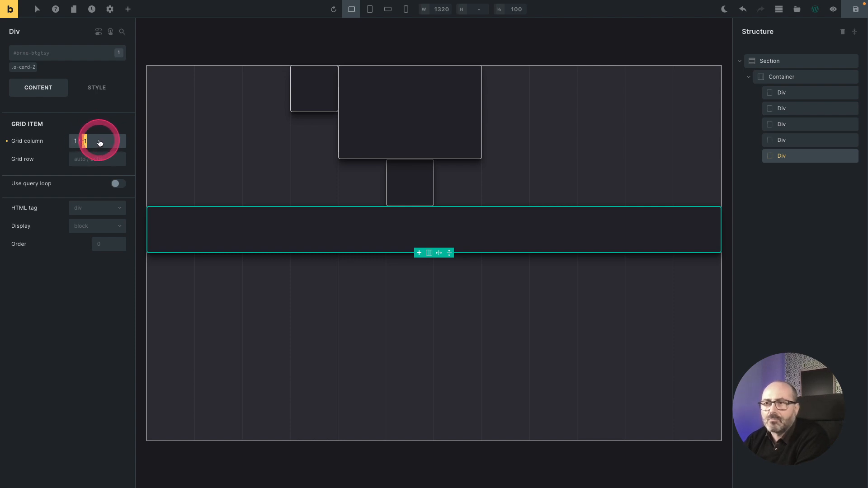
key(ctrl+Tab)
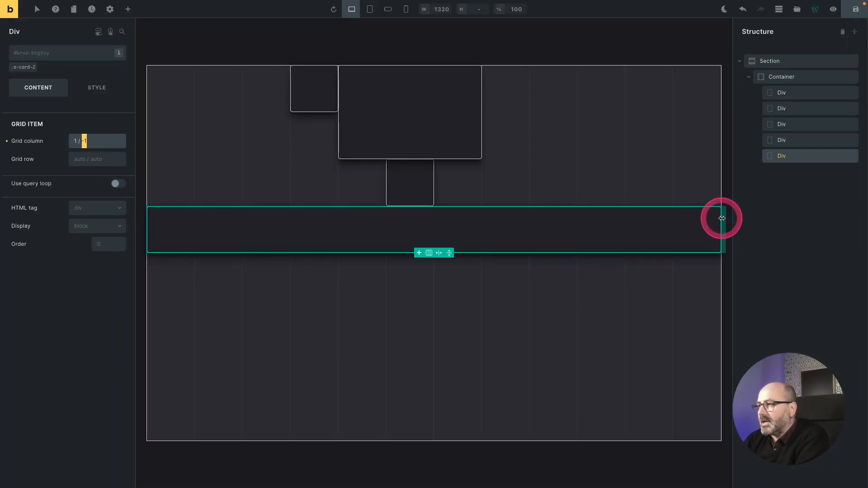
- Apply the 3 / 6 start/end preset to the fourth card's grid column and change its end line to 10
click(90, 143)
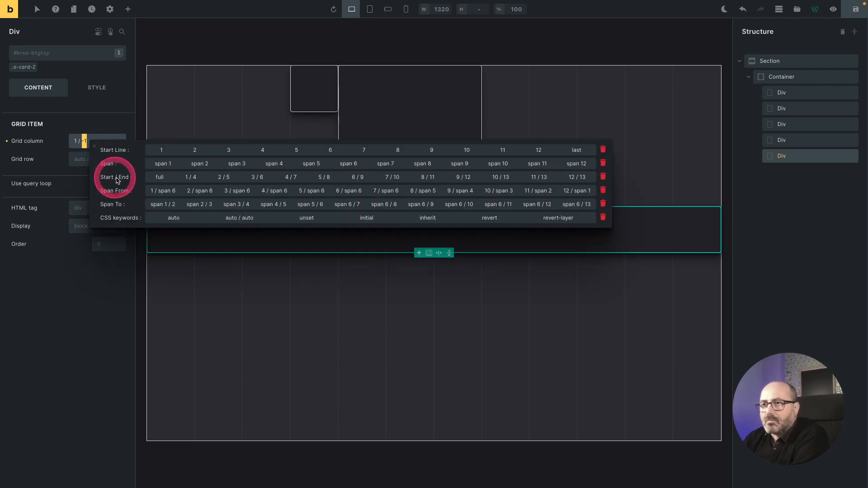
click(259, 179)
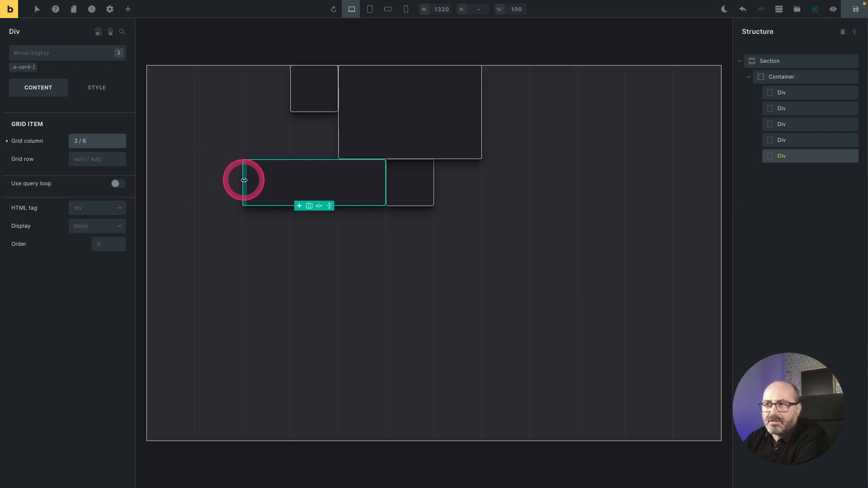
drag(244, 181, 379, 179)
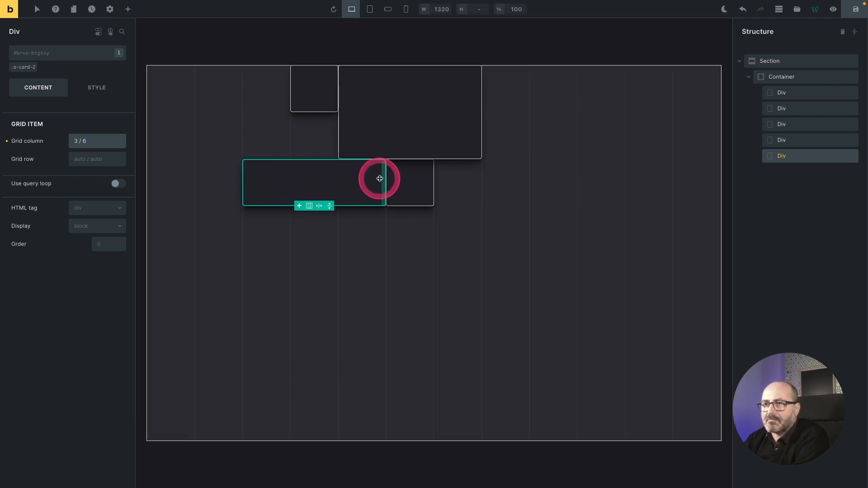
double_click(108, 145)
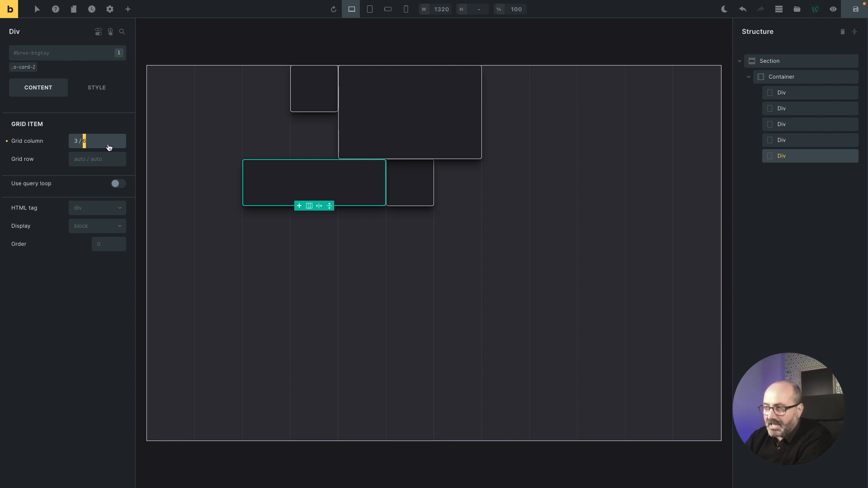
text(10)
click(241, 220)
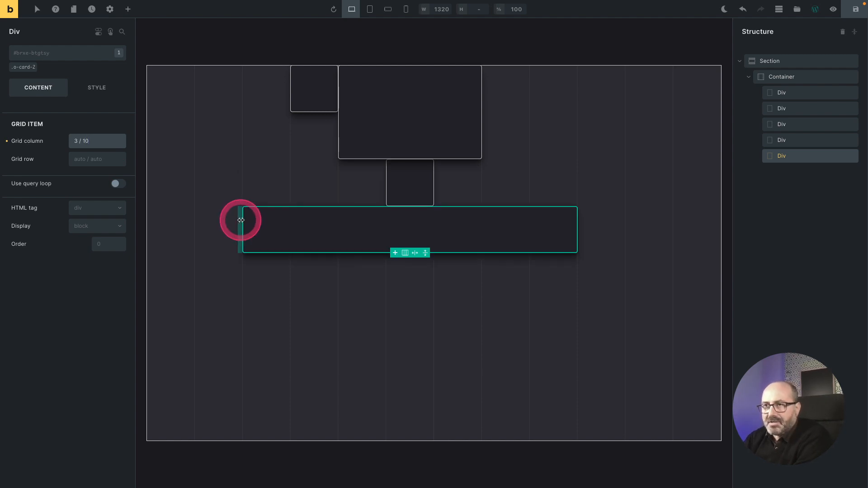
- Set the fourth card's grid row to 6 / 9
click(81, 158)
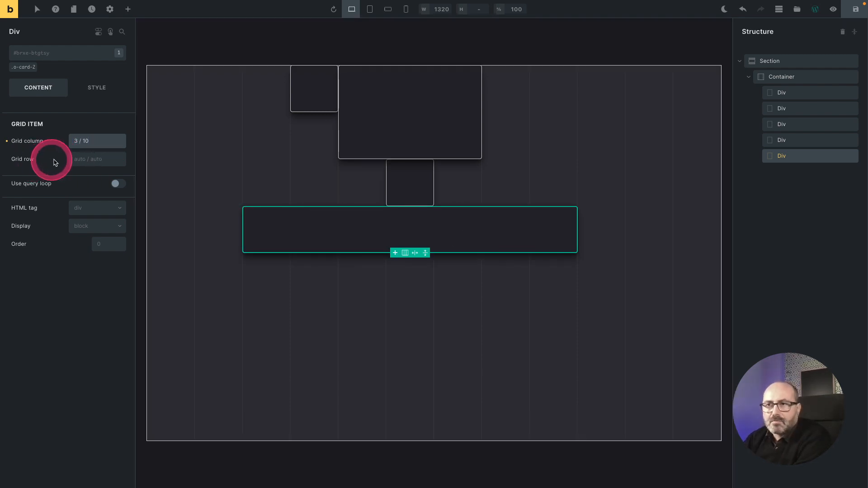
click(88, 162)
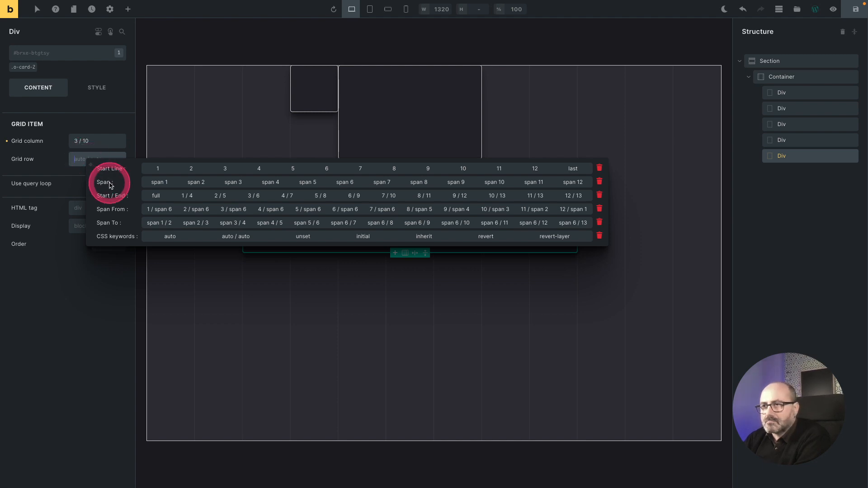
click(360, 199)
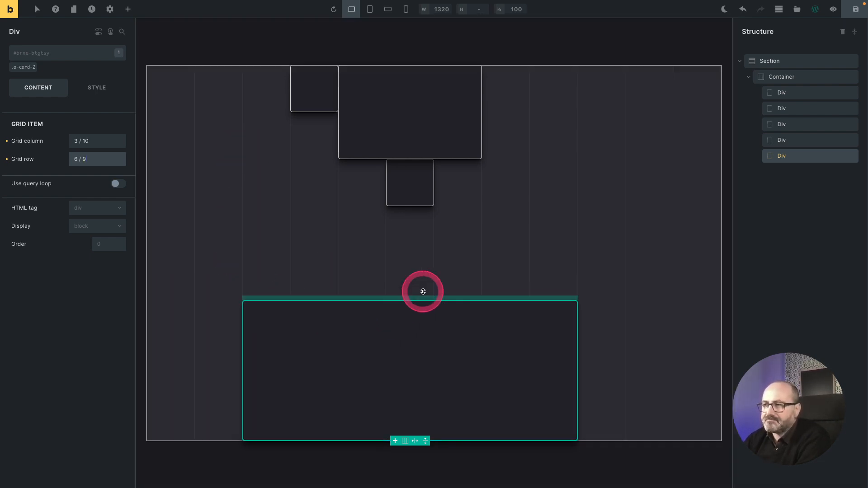
click(574, 439)
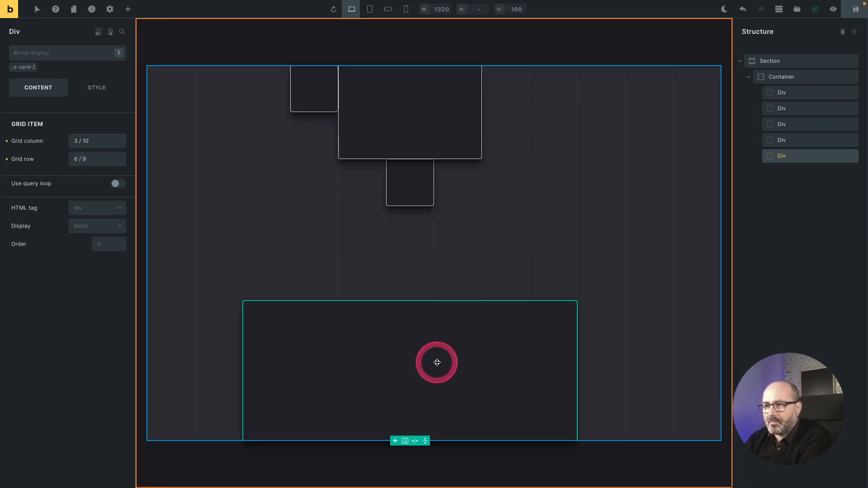
- Set the fourth card's grid column to 2 / 10 and grid row to 2 / 9, and place it before the other cards in the structure
double_click(75, 141)
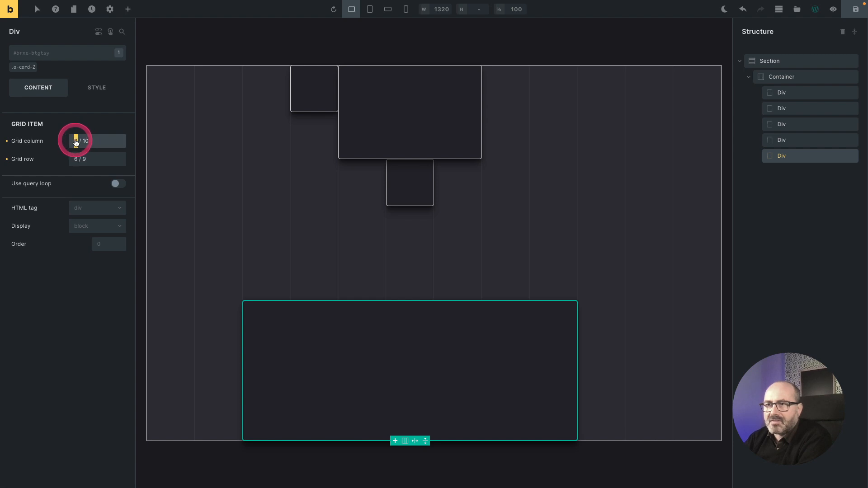
text(2)
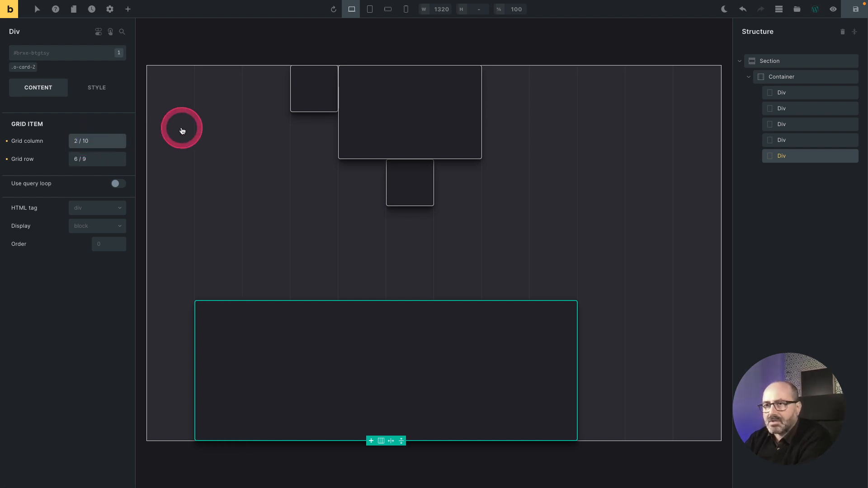
double_click(75, 159)
text(2)
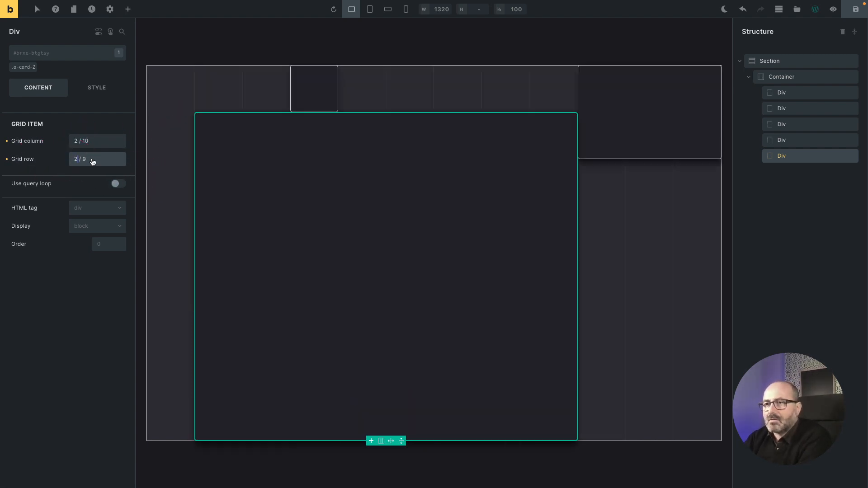
drag(798, 156, 796, 106)
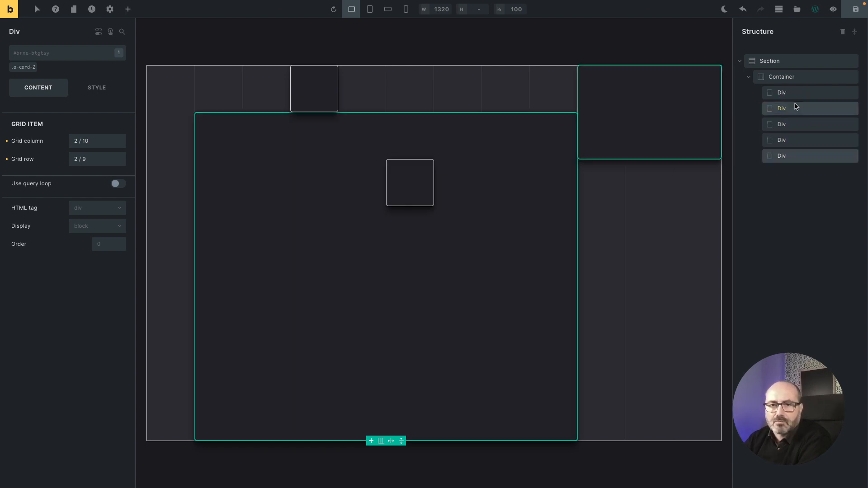
- Set the grid column of the card directly below the large card in the structure to 3 / 6 and its grid row to 4
click(793, 124)
drag(92, 141, 74, 144)
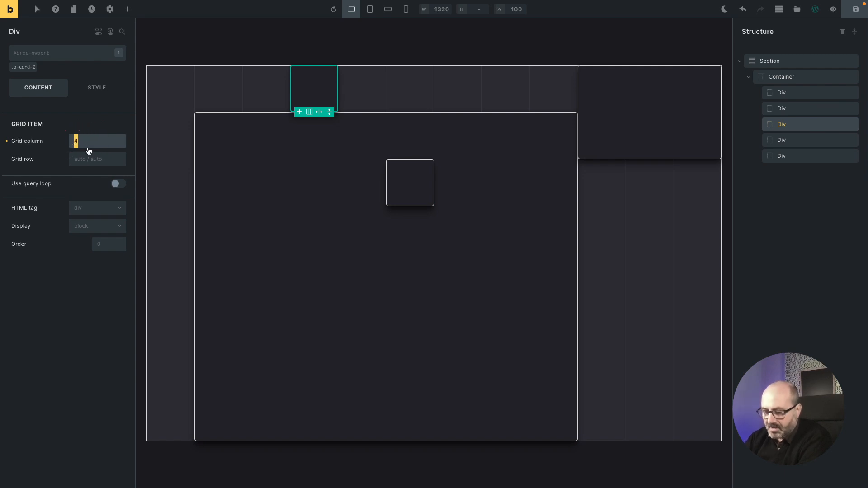
text(3 /)
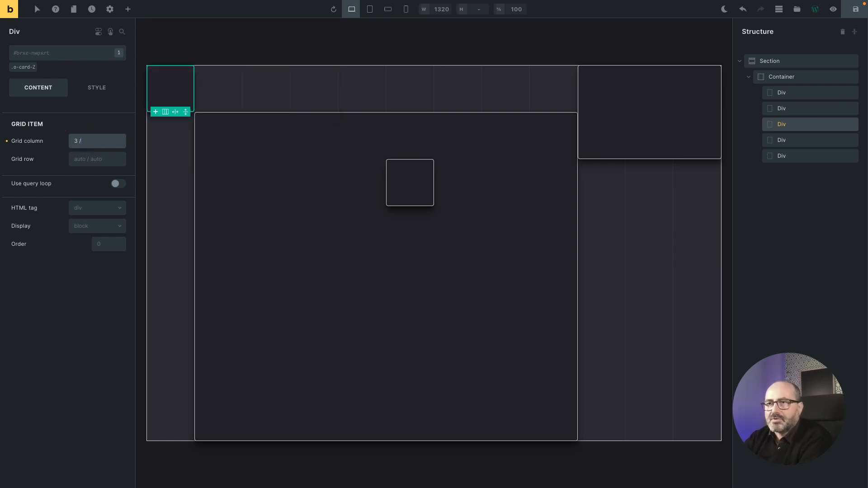
text( 6)
click(90, 163)
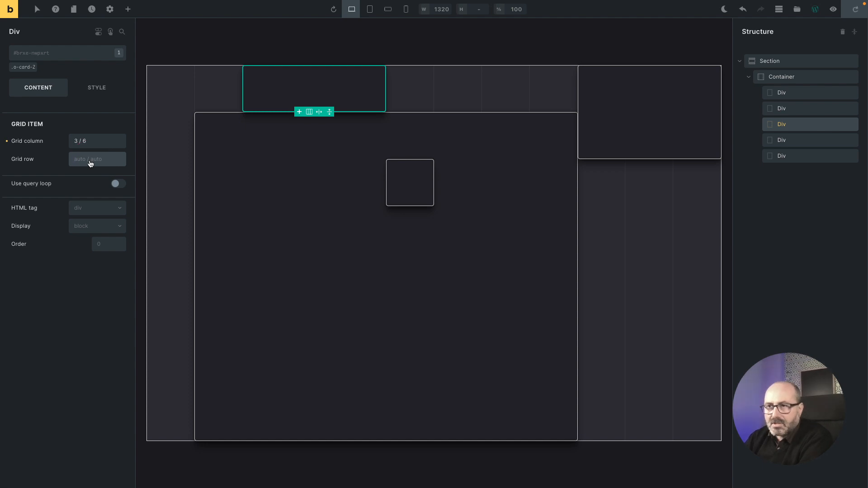
text(4)
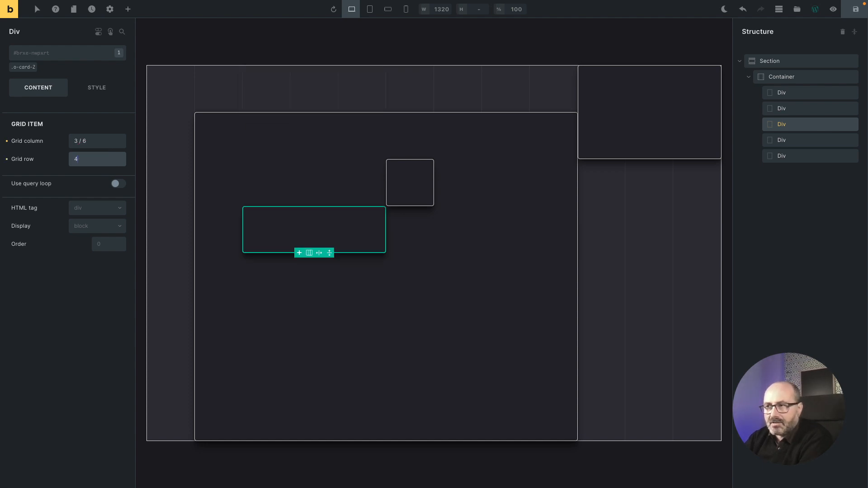
- Extend the medium card's grid row to 4/6 and set the small square card's grid column to 6 / 8
text(/6)
drag(359, 201, 518, 162)
click(400, 179)
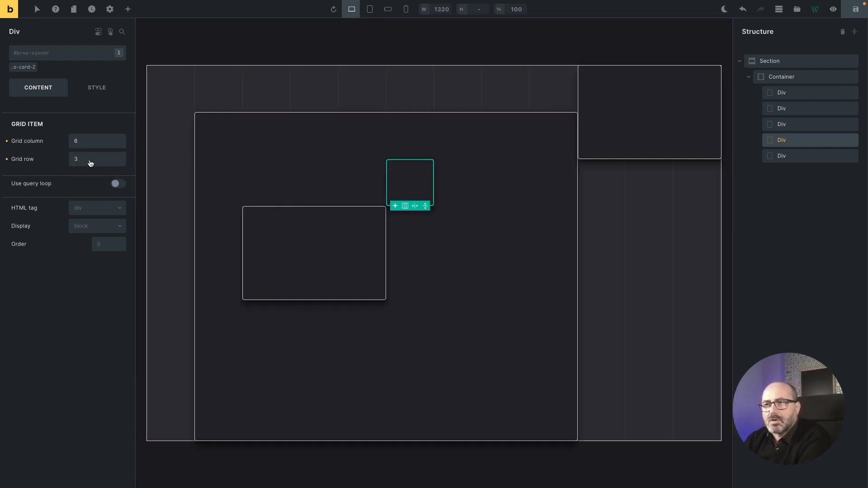
click(93, 141)
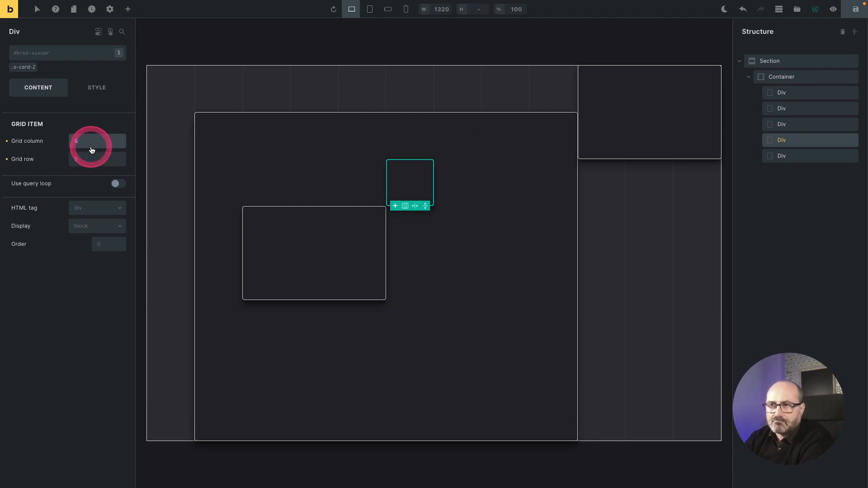
text(/ 8)
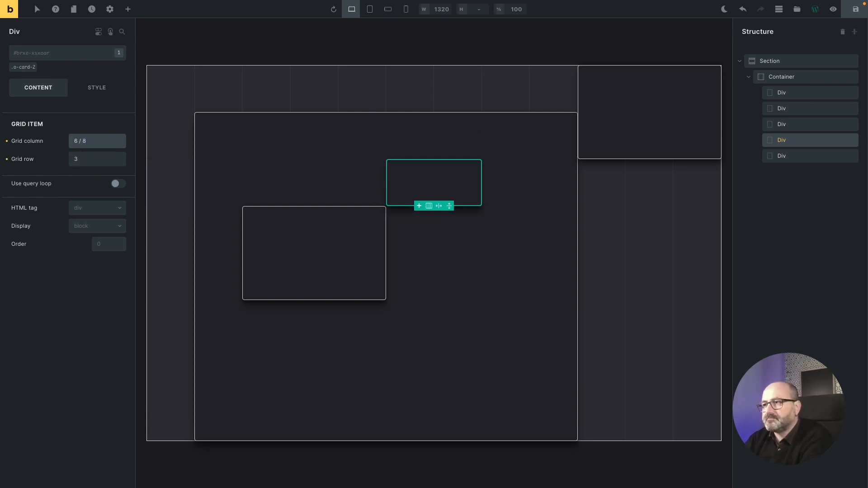
- Set the last card's grid column to 9 / 12 and its grid row to 5 / 8
click(633, 130)
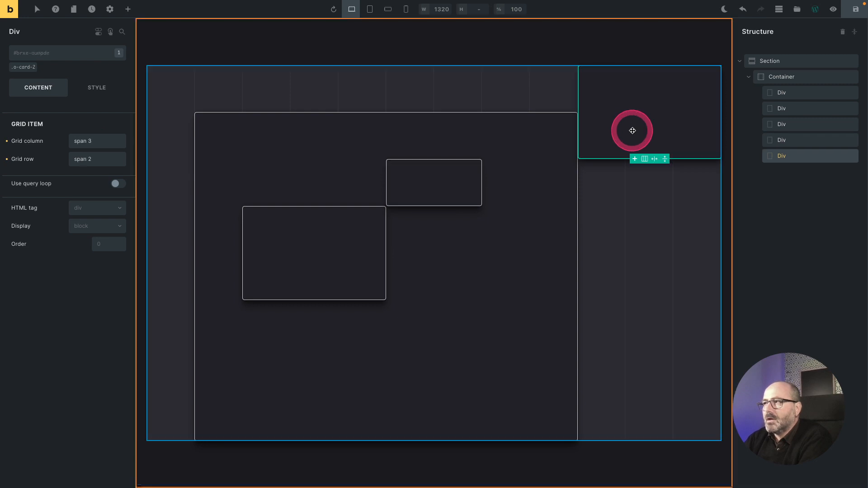
click(91, 141)
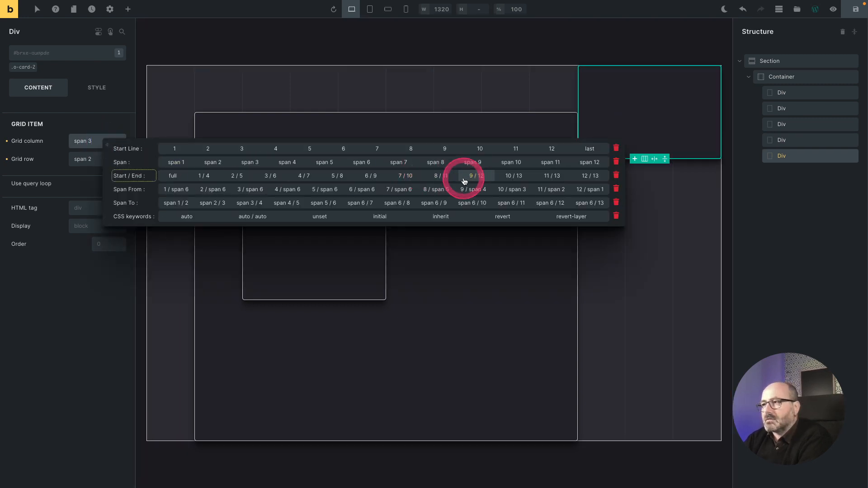
click(479, 179)
click(341, 195)
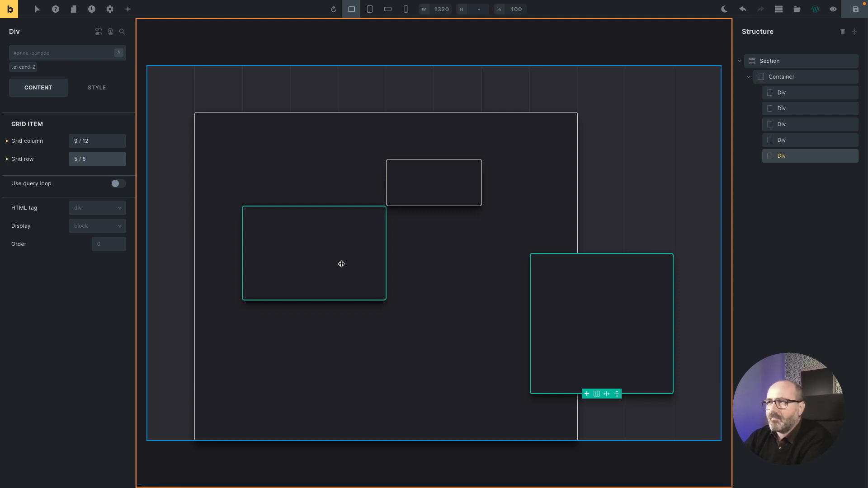
- Preview the card layout at the tablet portrait and mobile landscape breakpoints, ending at mobile portrait
click(370, 9)
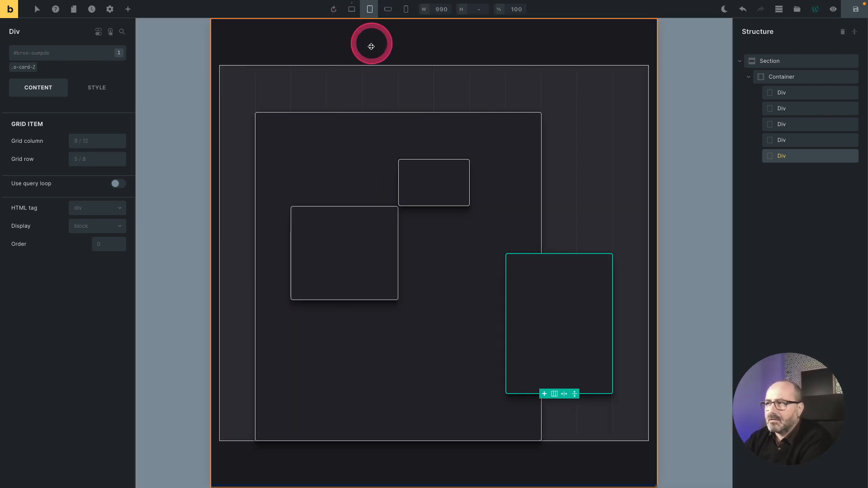
click(388, 9)
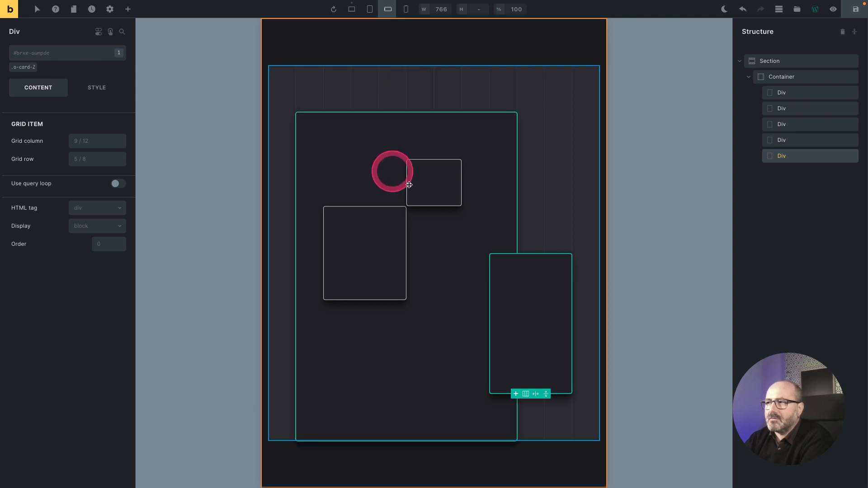
click(407, 9)
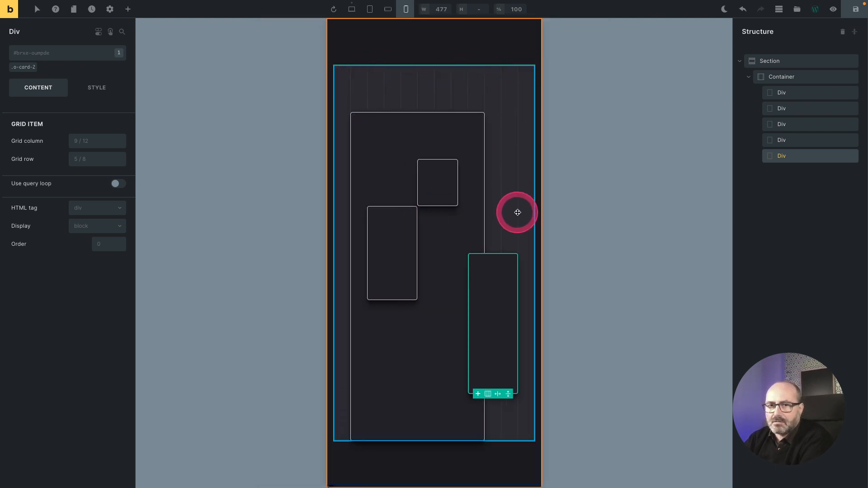
click(365, 40)
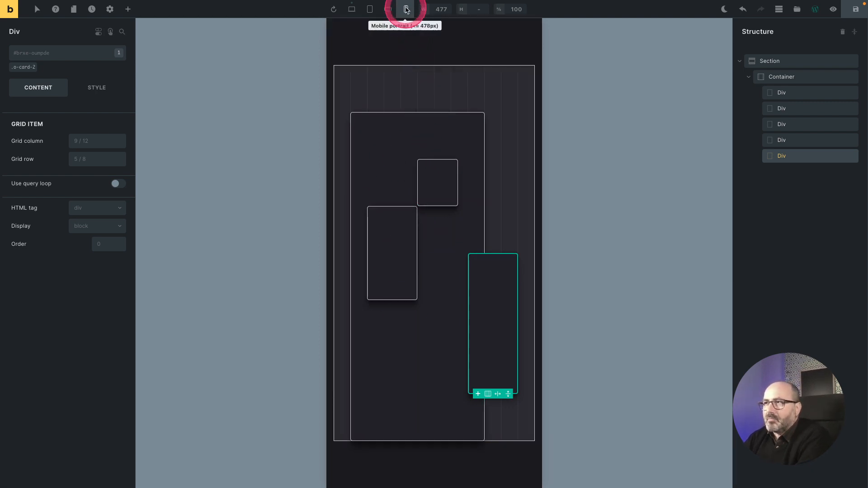
- At the mobile portrait breakpoint, apply the full preset (1 / -1) to the large card's grid column and grid row
click(434, 138)
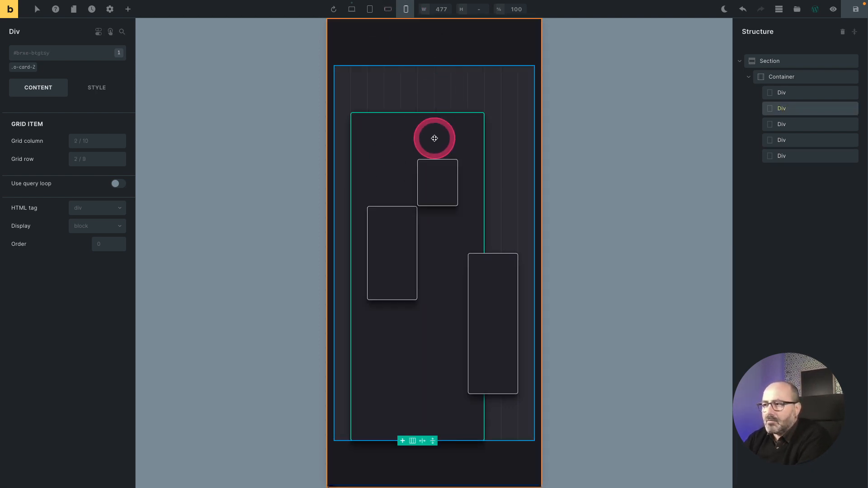
click(86, 142)
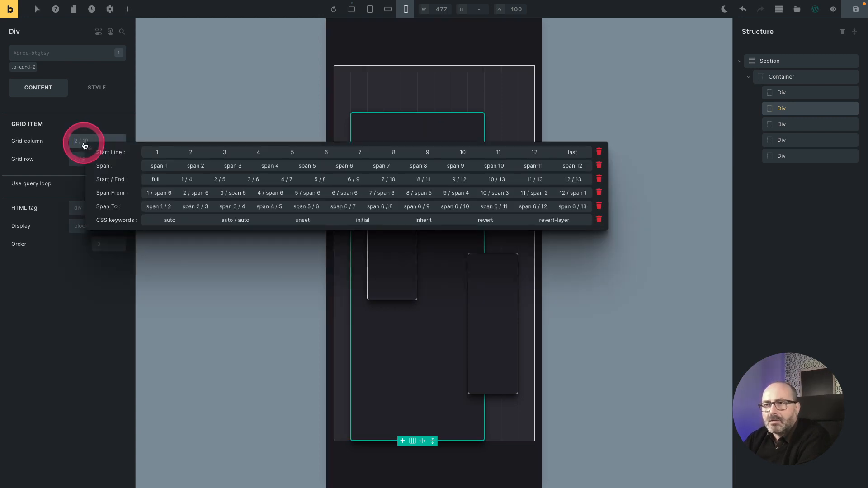
click(166, 183)
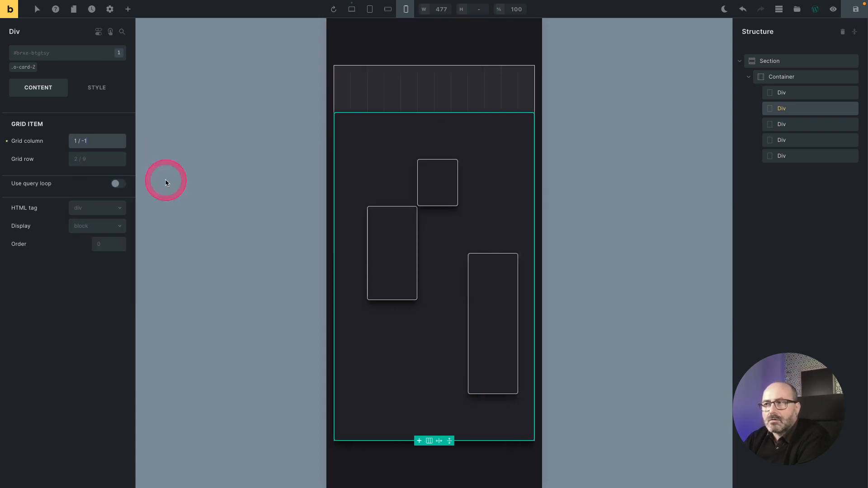
click(83, 163)
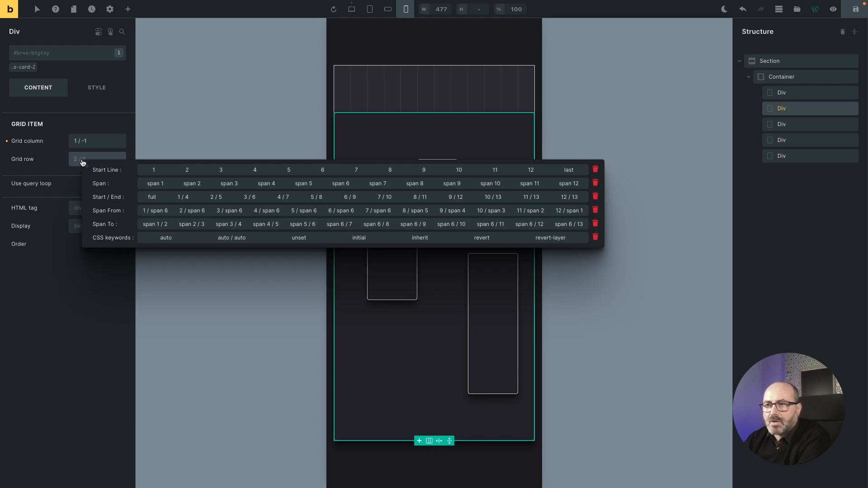
click(156, 198)
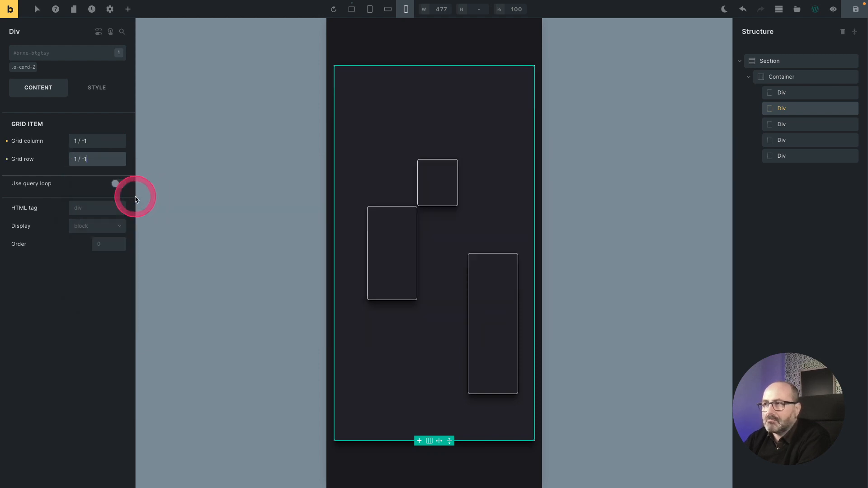
- Set the small upper card's grid column to 2/-2 for mobile portrait
click(439, 184)
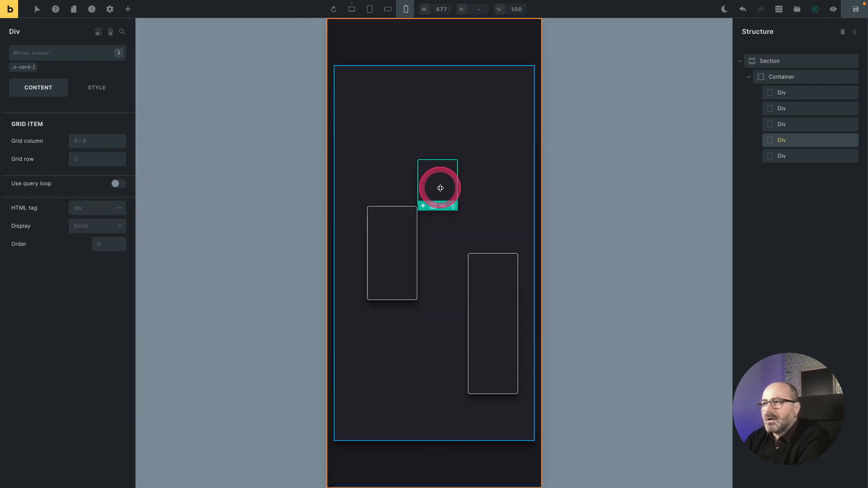
click(94, 145)
click(92, 140)
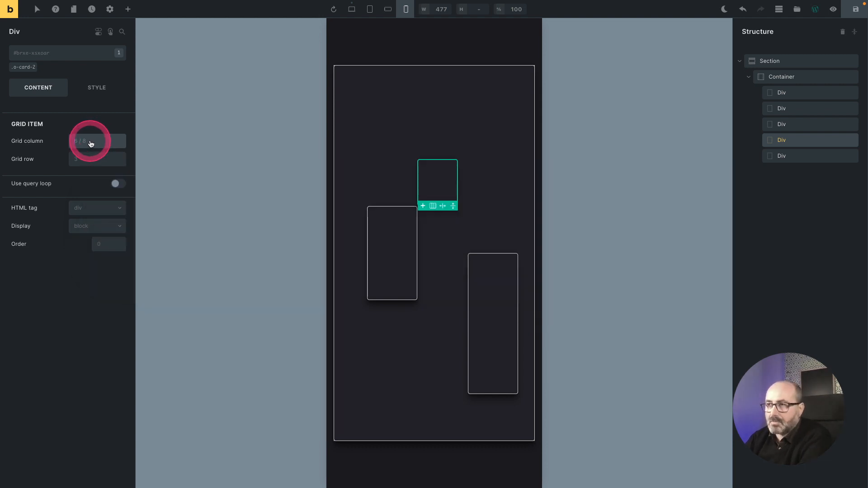
text(2)
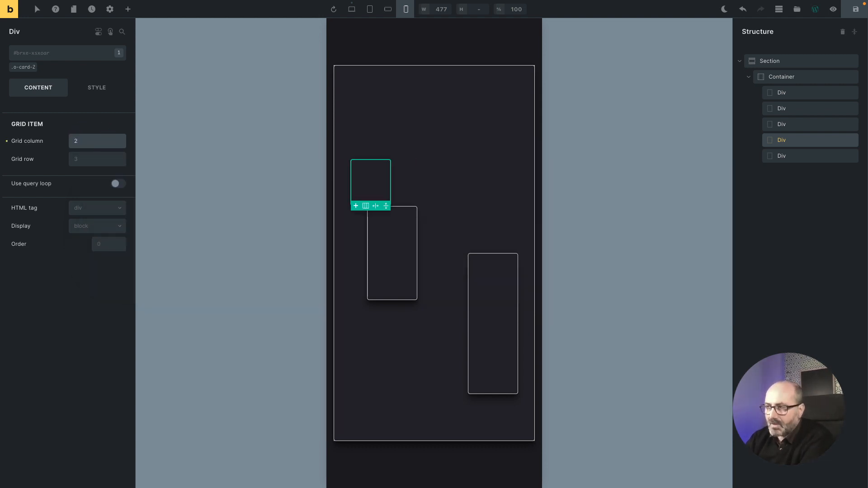
text(/-2)
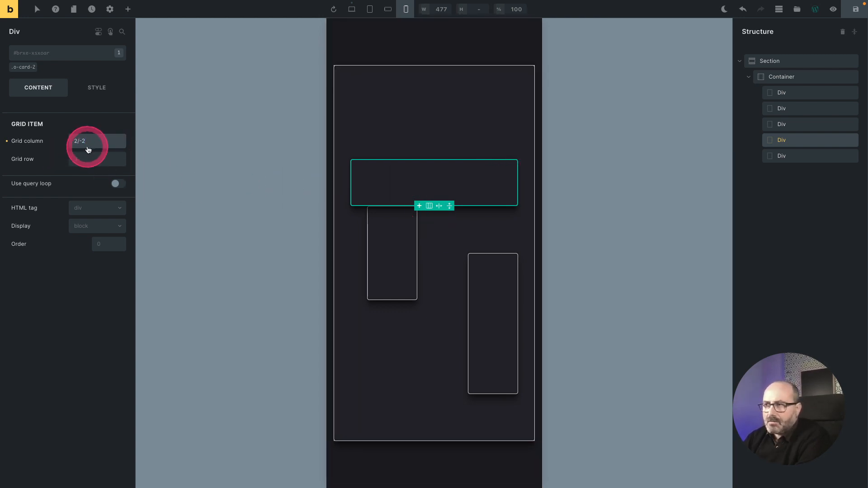
- Set the grid column of the card just below the wide card to 3/7 for mobile portrait
click(393, 242)
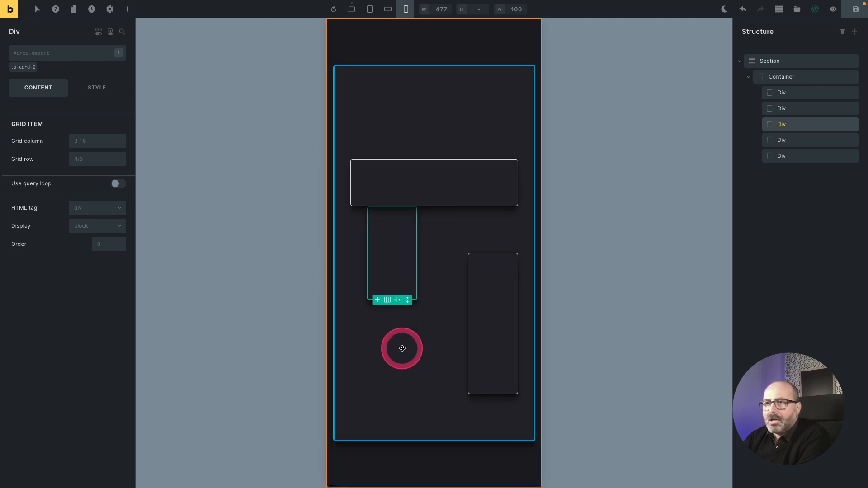
click(93, 144)
text(3/7)
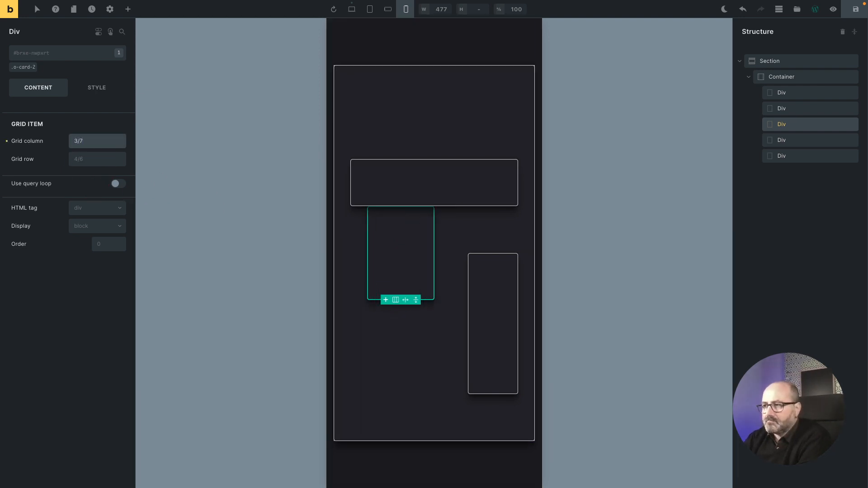
- Set the last card's grid column to 7/-3 for mobile portrait
click(99, 143)
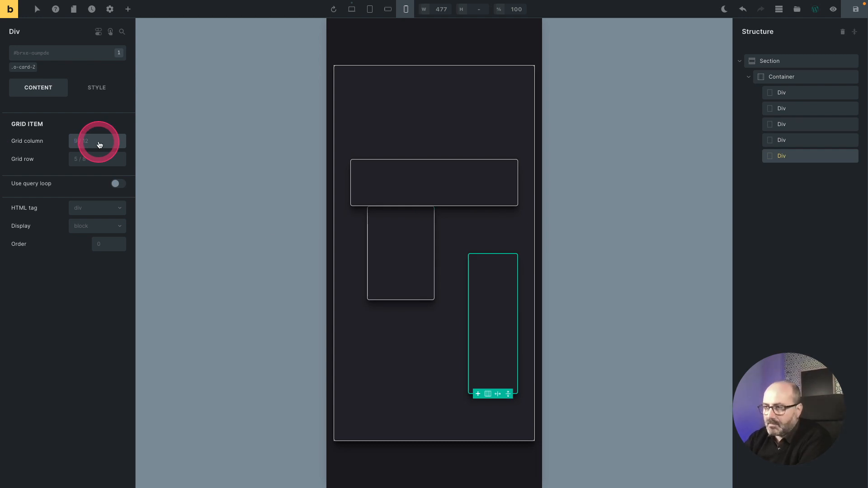
text(7)
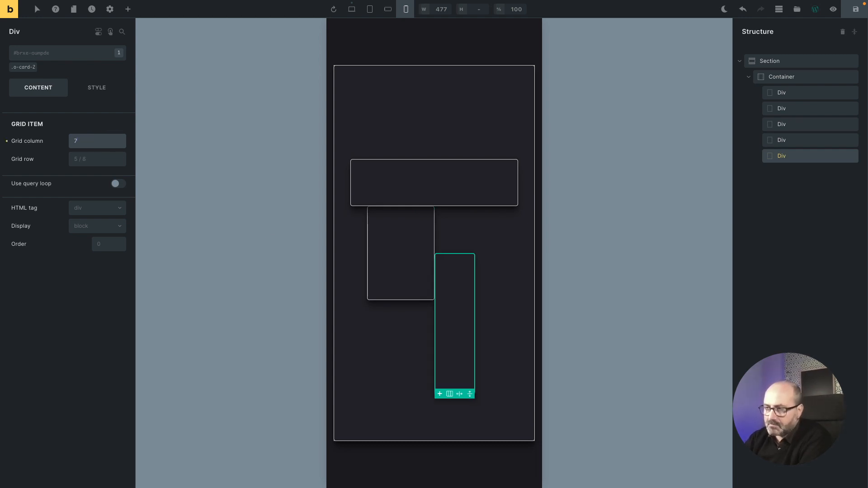
text(/-)
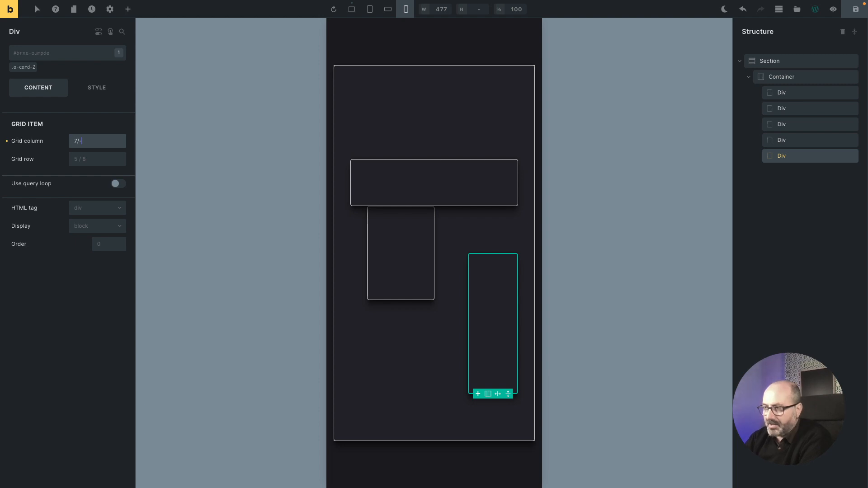
text(3)
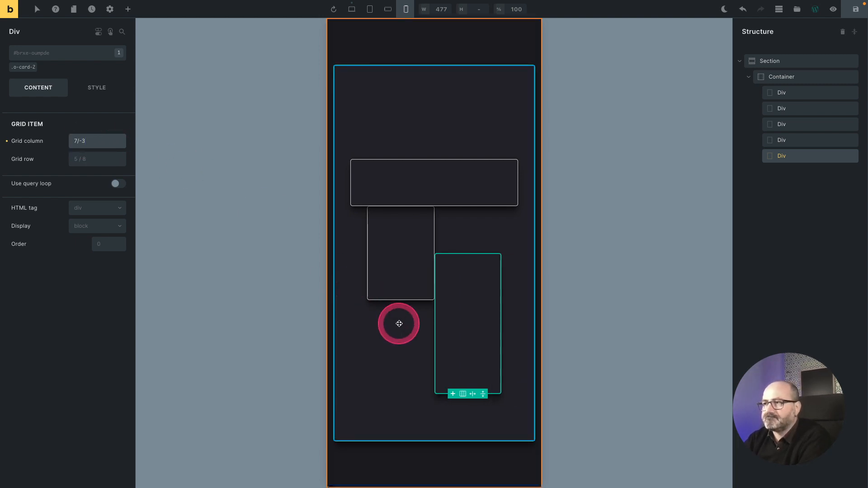
- Compare the layout between the desktop and mobile portrait breakpoints, ending on desktop with the large card's grid values
click(352, 9)
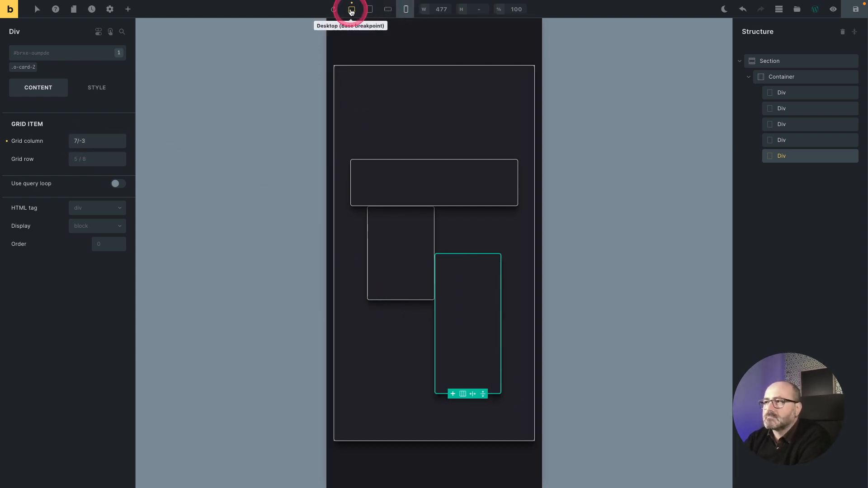
click(405, 9)
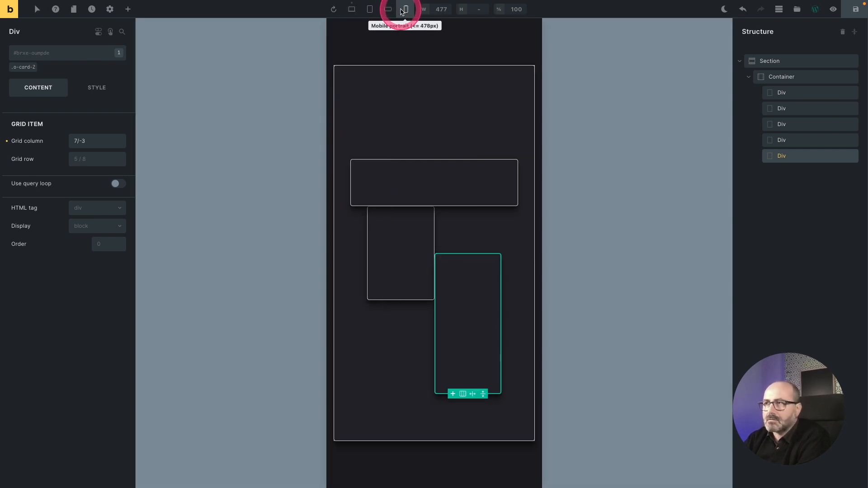
click(352, 9)
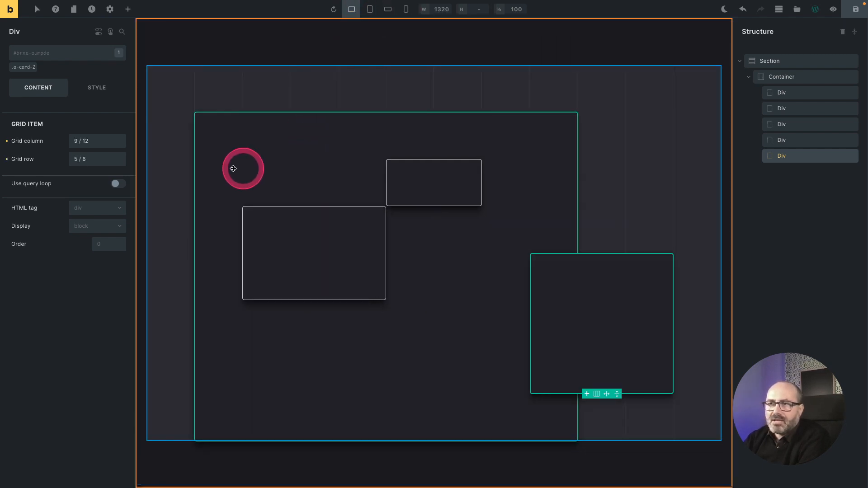
click(76, 142)
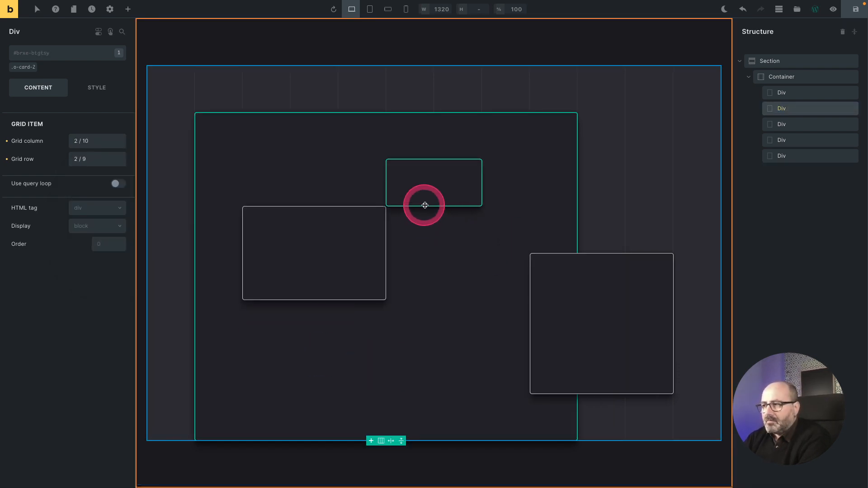
- Apply the 6 / span 6 preset to the last card's grid column on desktop and change its start line to 7
click(565, 298)
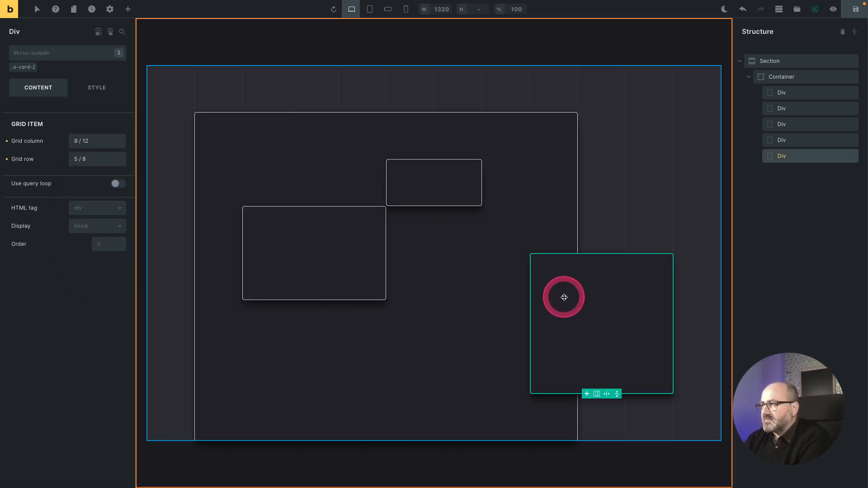
click(95, 143)
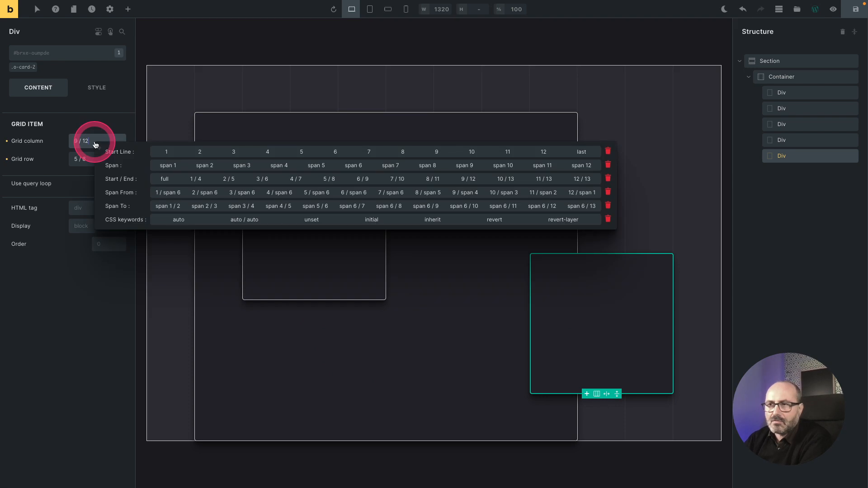
click(346, 193)
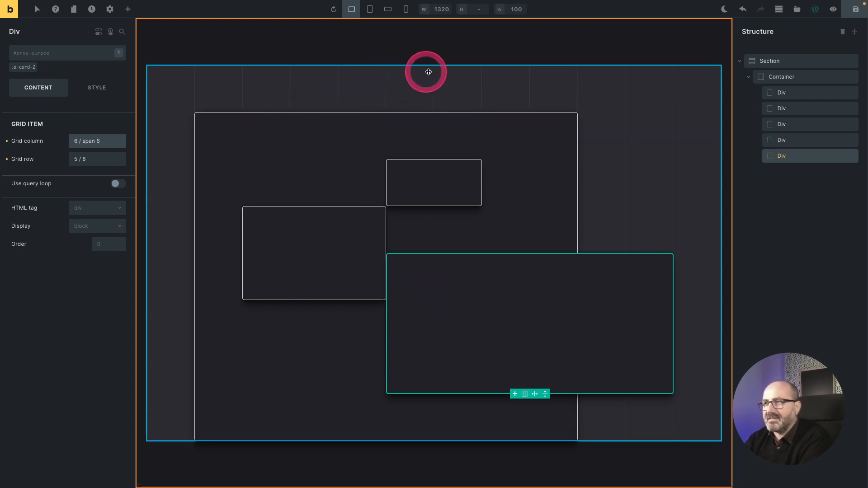
double_click(75, 141)
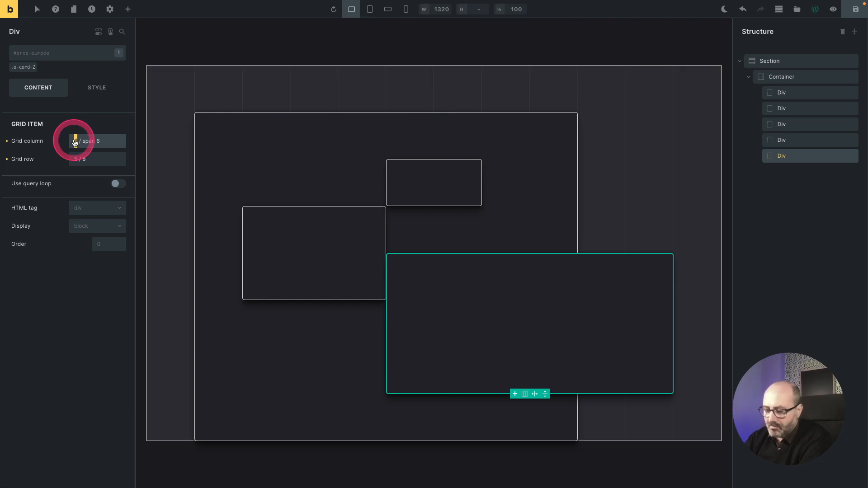
text(7)
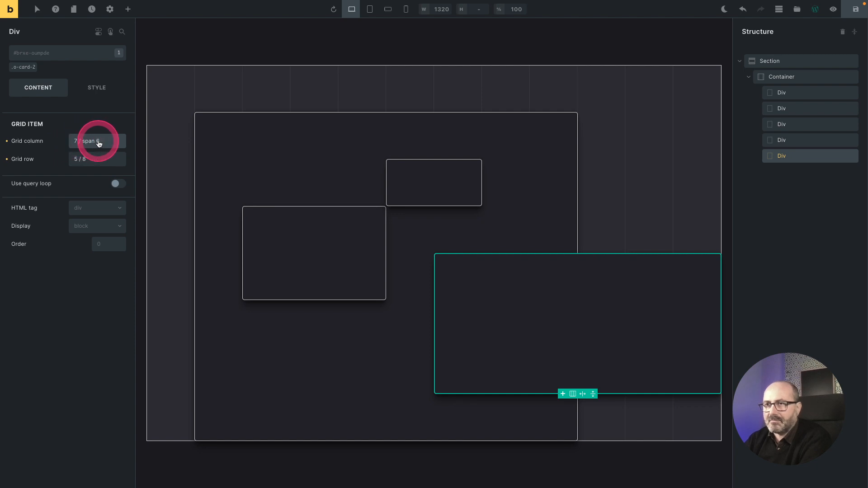
click(96, 161)
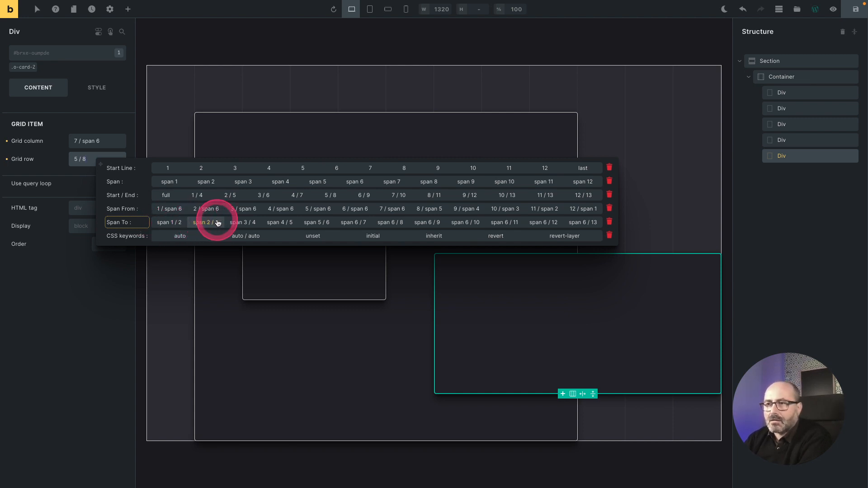
click(619, 340)
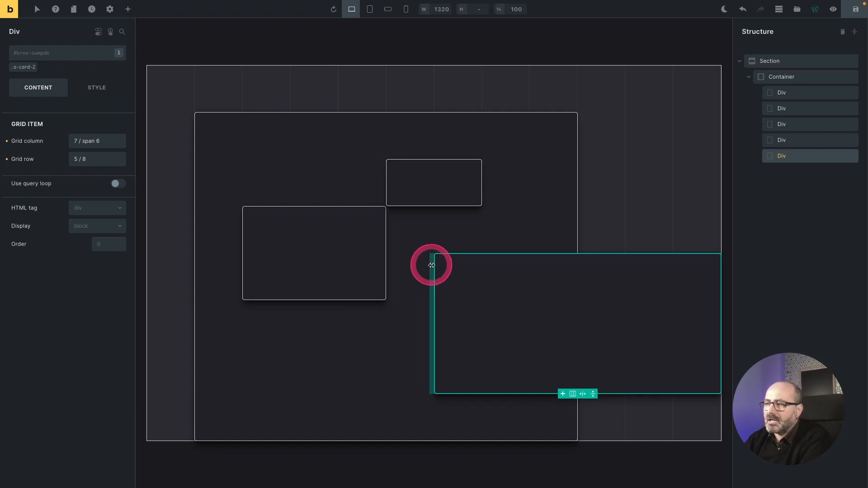
- Apply the span 6 / 13 preset to the last card's grid column on desktop and change its end line to -1
click(81, 143)
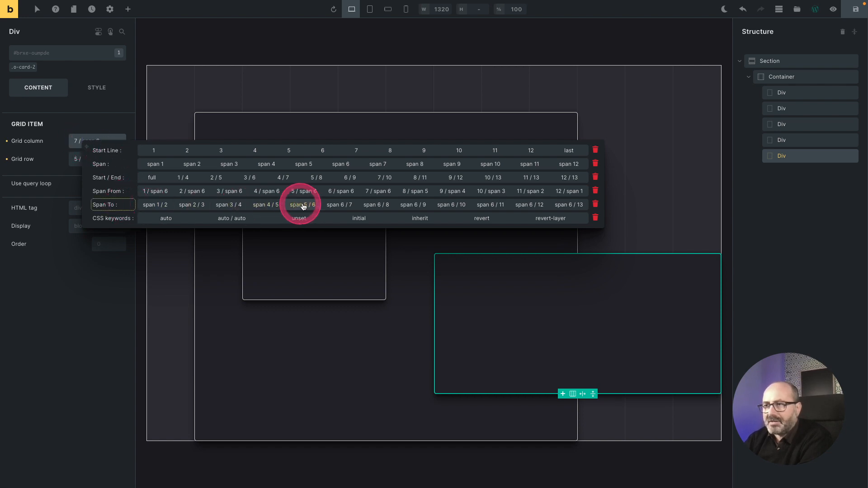
click(566, 205)
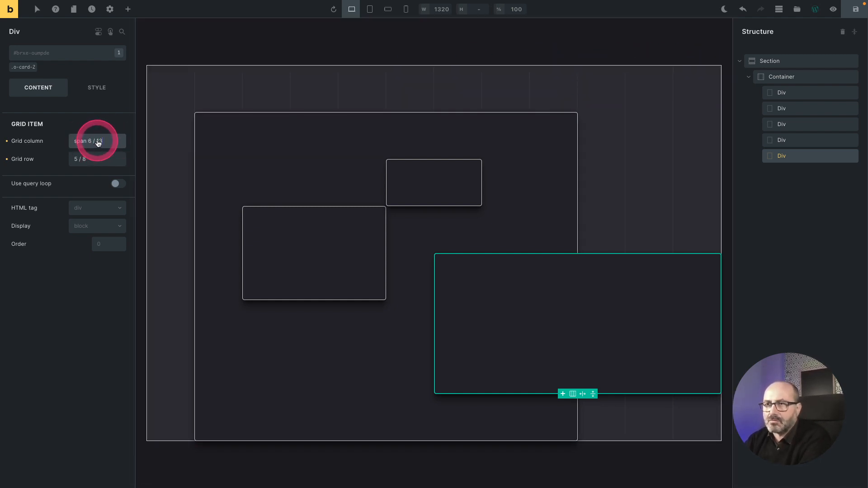
drag(96, 141, 107, 143)
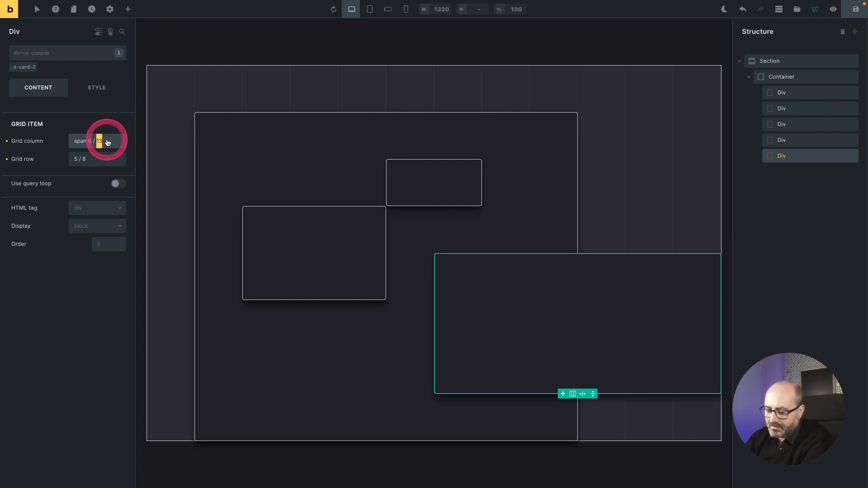
text(-1)
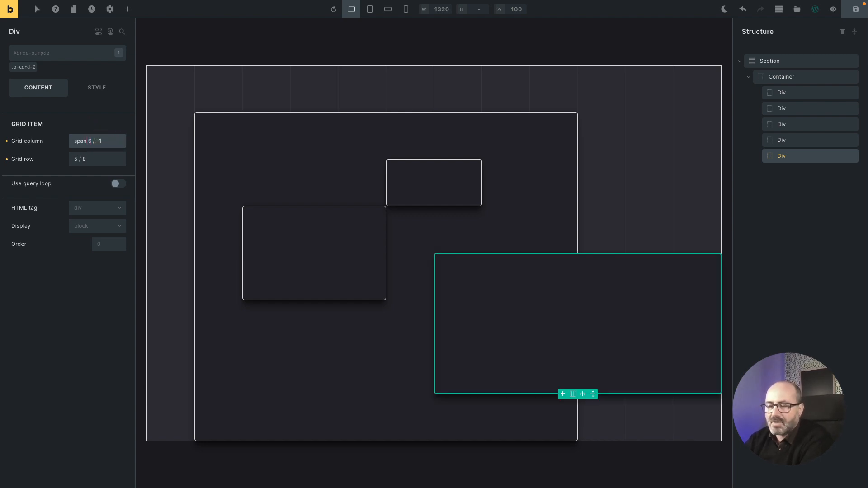
click(102, 141)
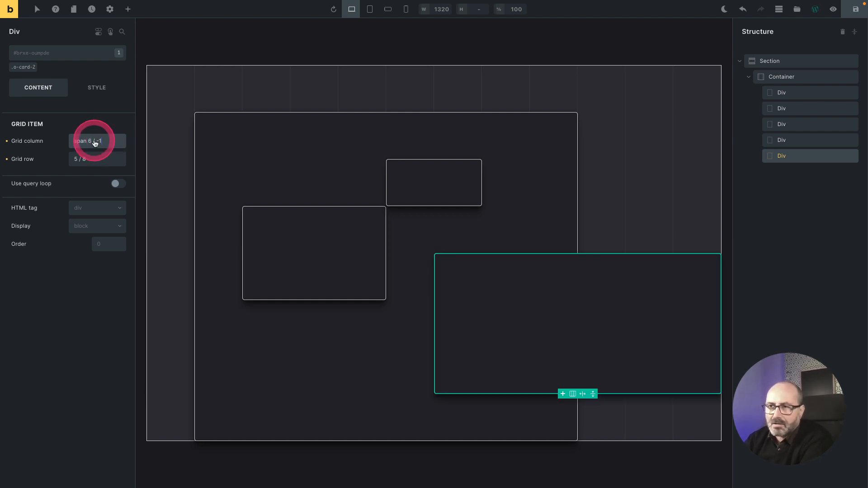